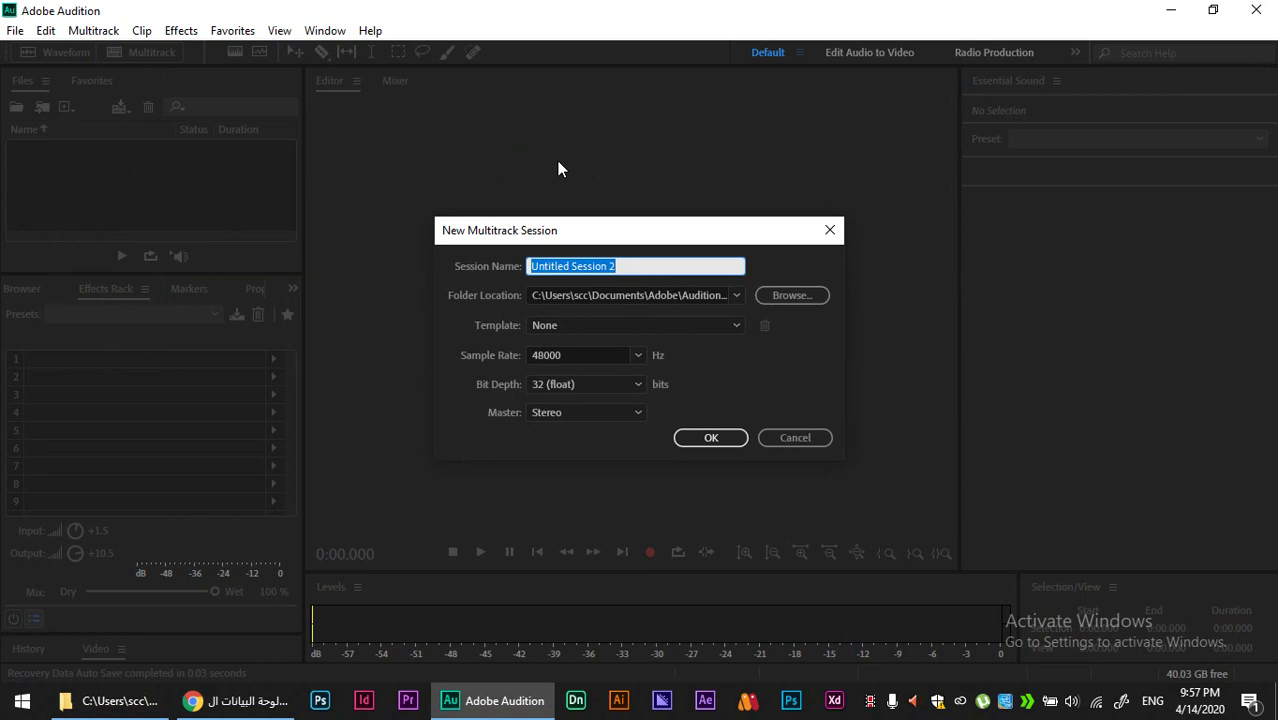
Step: Create a multitrack session named ptc2 with the default settings, overwriting the existing session, and keep the playhead at the start
type("ptc2")
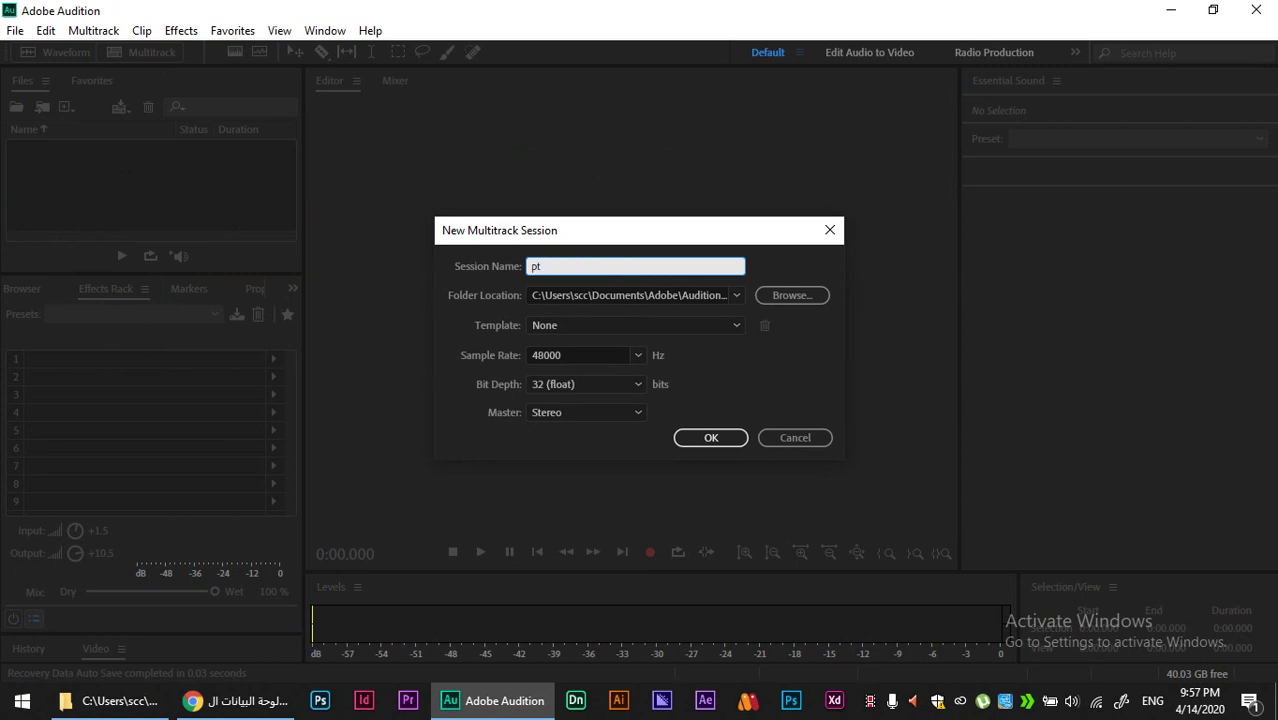
left_click(713, 437)
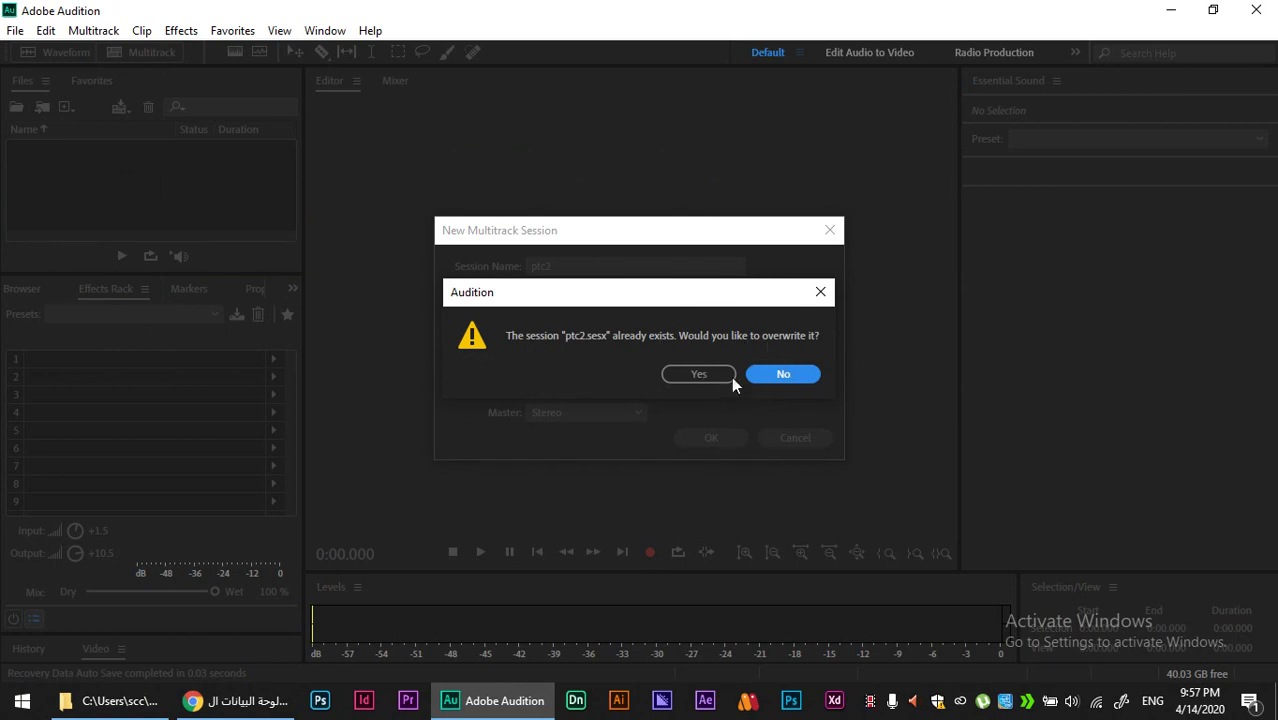
left_click(702, 375)
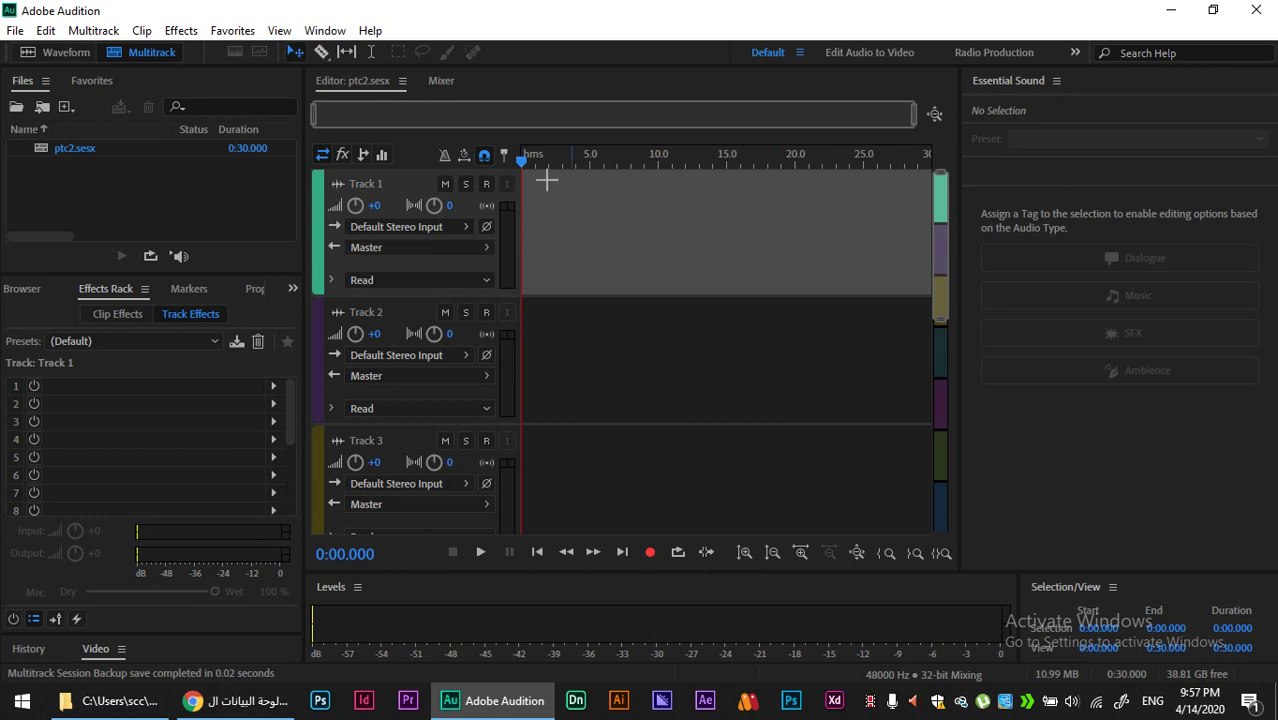
mouse_move(528, 158)
left_mouse_down()
mouse_move(546, 161)
mouse_move(520, 160)
left_mouse_up()
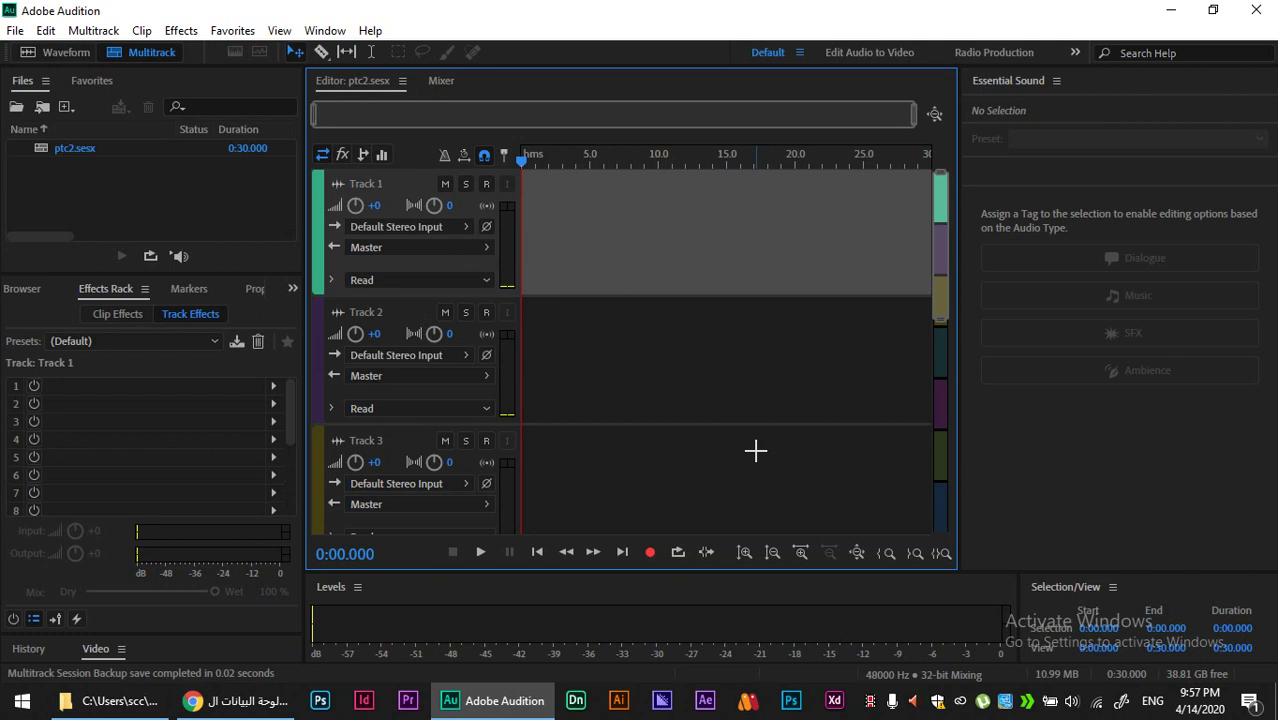
Step: Import العصر- ماهر المعيقلي.mp3, صوت المطر.mp3, صوفي - العصر.mp3 and the y2mate Singing nightingale MP3 from the Music folder
double_click(82, 187)
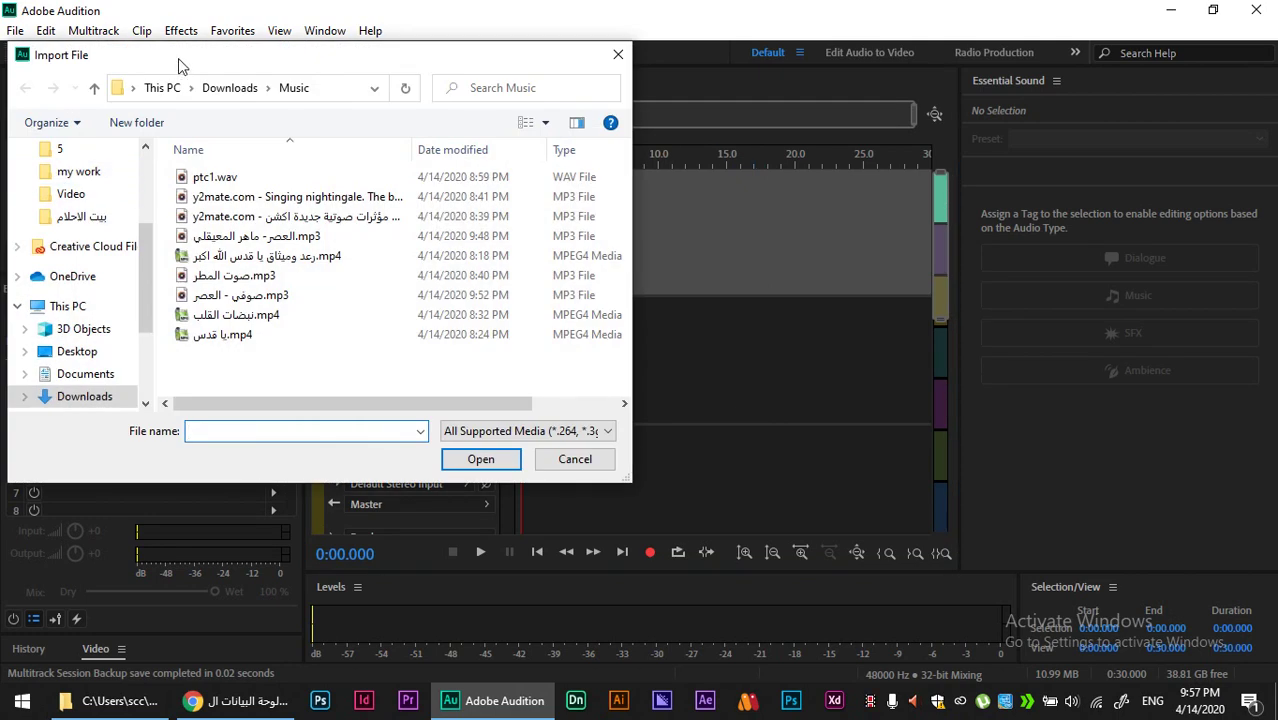
left_click(420, 301)
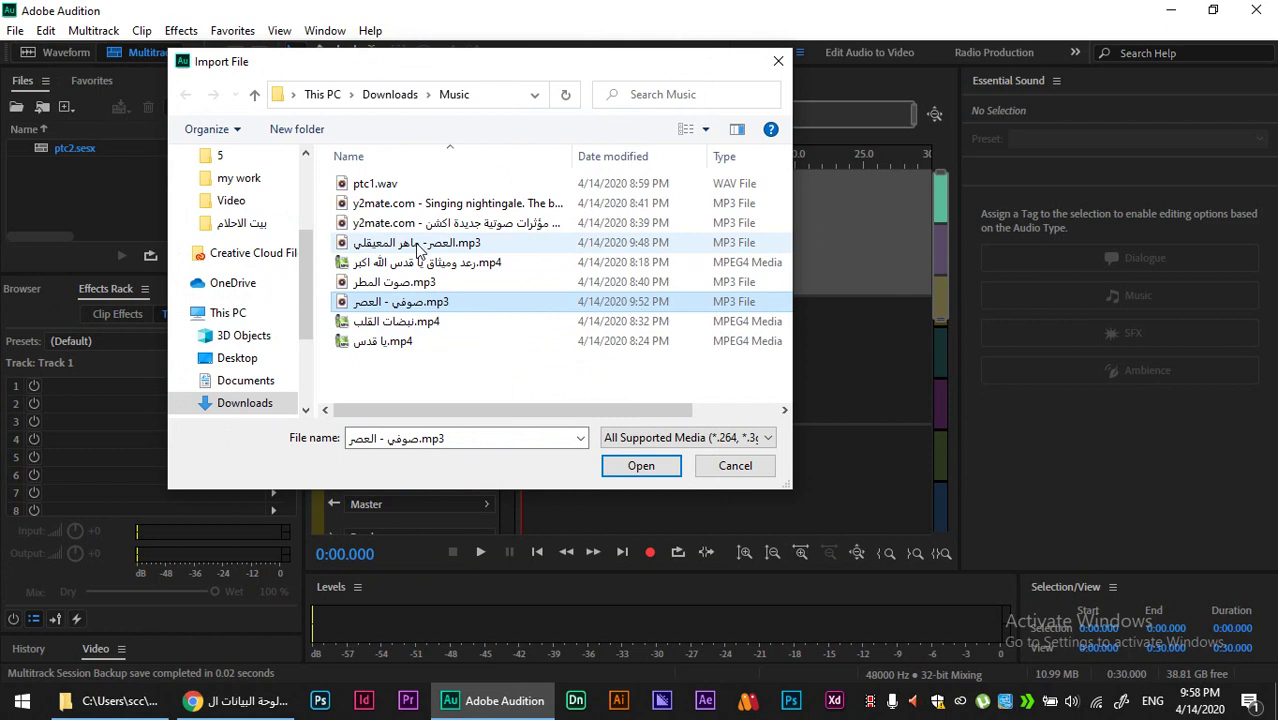
left_click(418, 246, "ctrl")
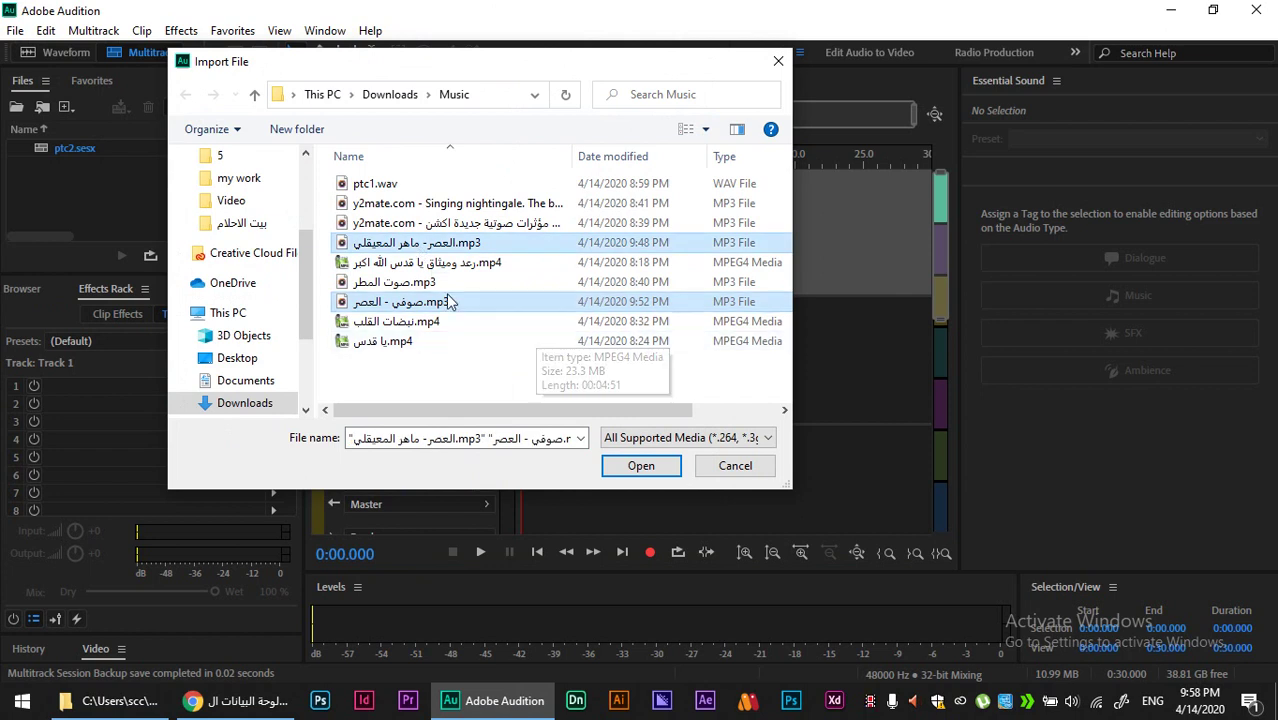
left_click(404, 287, "ctrl")
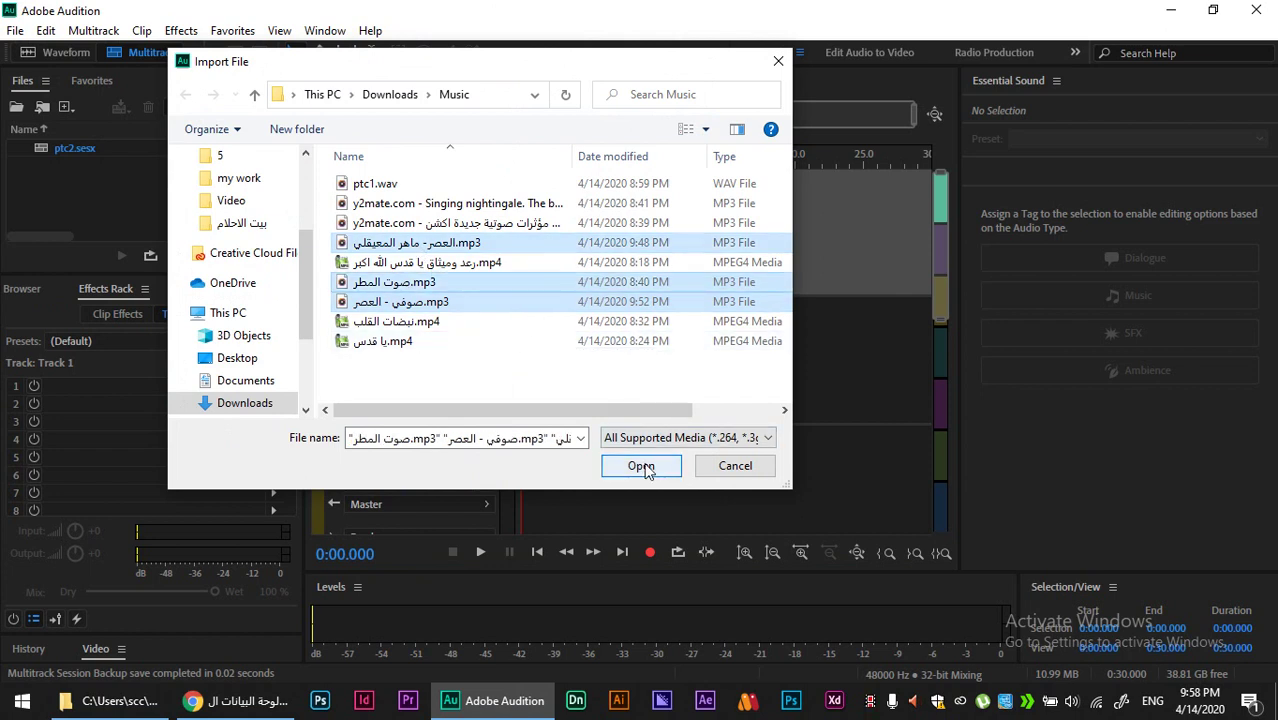
double_click(567, 155)
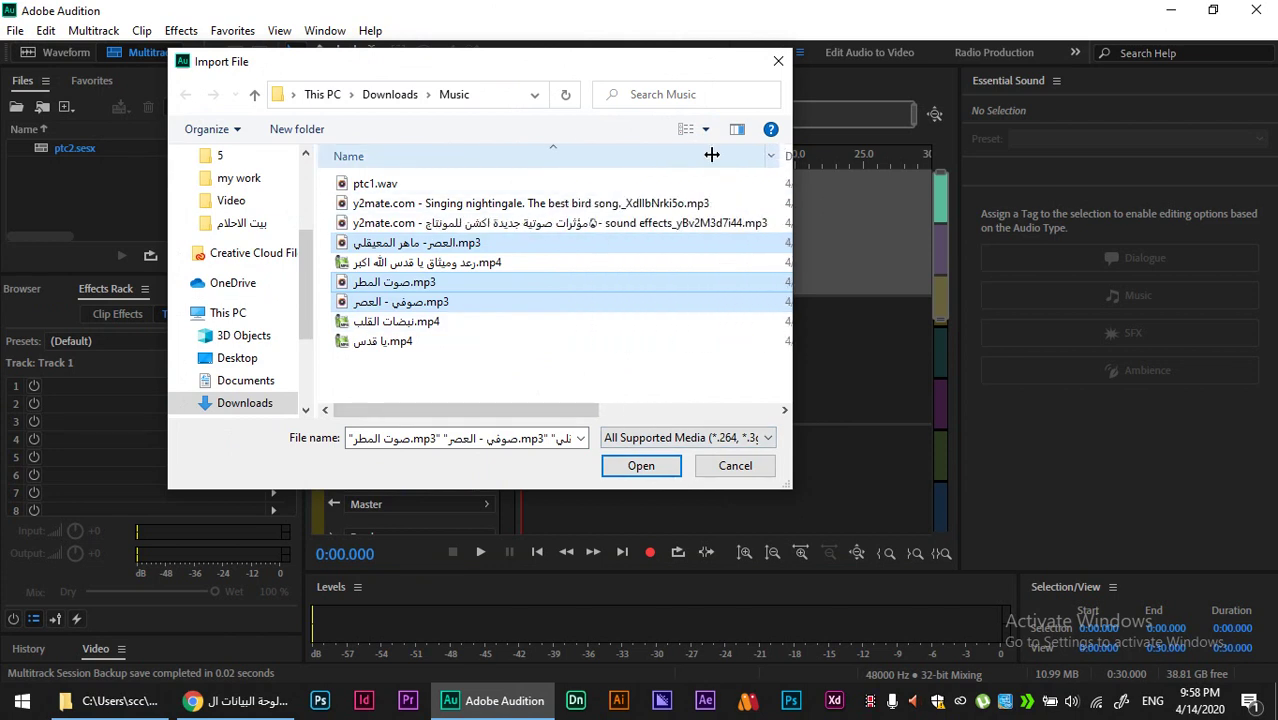
left_click_drag(711, 154, 598, 155)
left_click(533, 205, "ctrl")
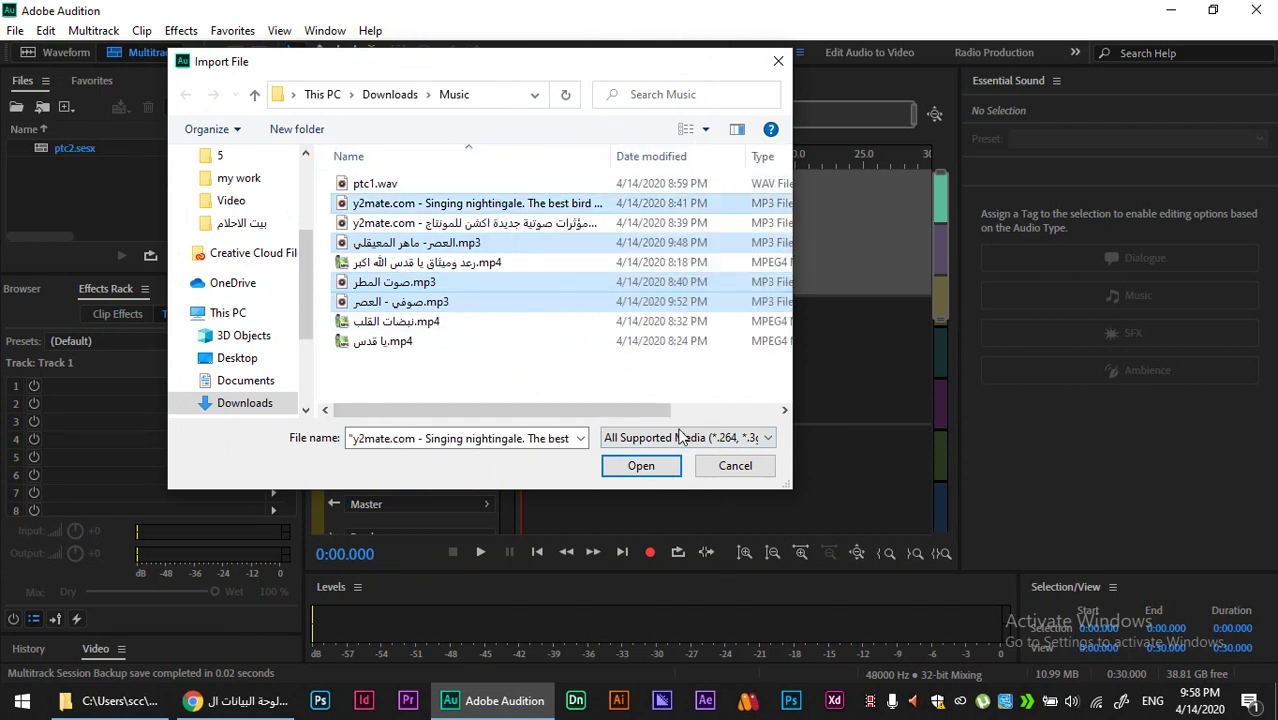
left_click(641, 466)
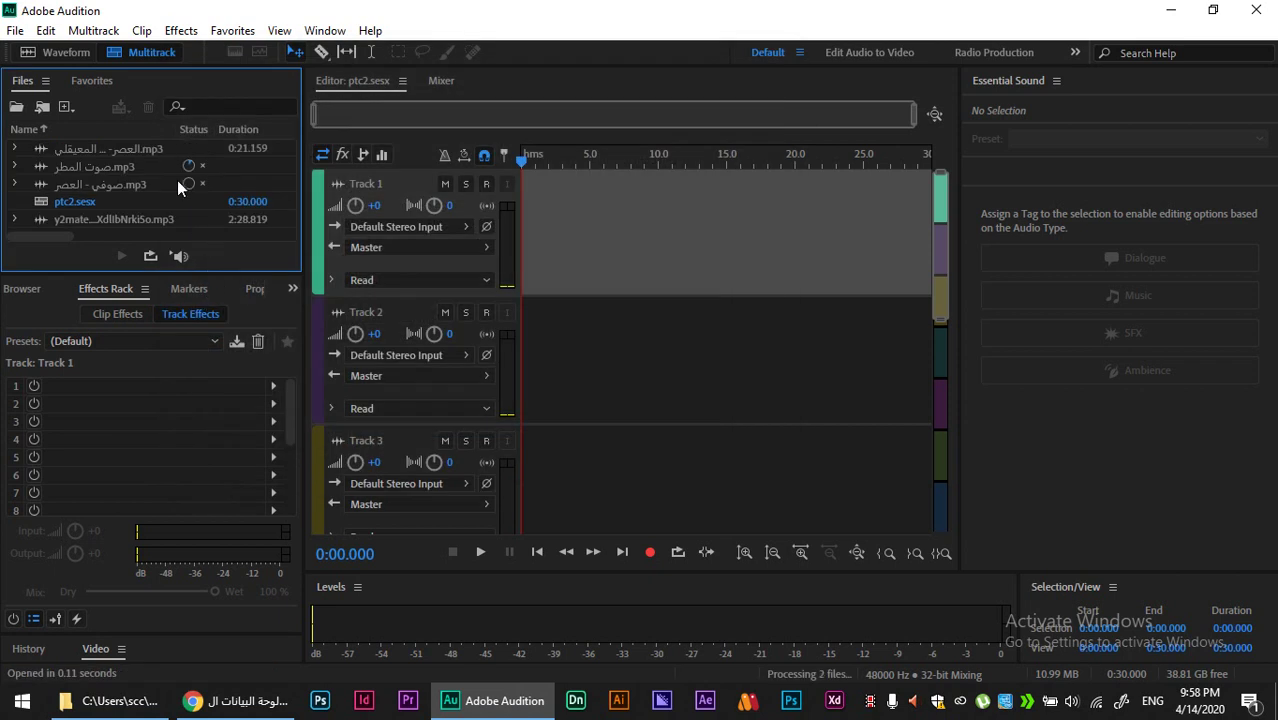
Step: Place العصر- ماهر المعيقلي.mp3 at the start of Track 1 and صوفي - العصر.mp3 at the start of Track 2, accepting sample-rate-matched copies
left_click(124, 172)
left_click_drag(122, 150, 521, 238)
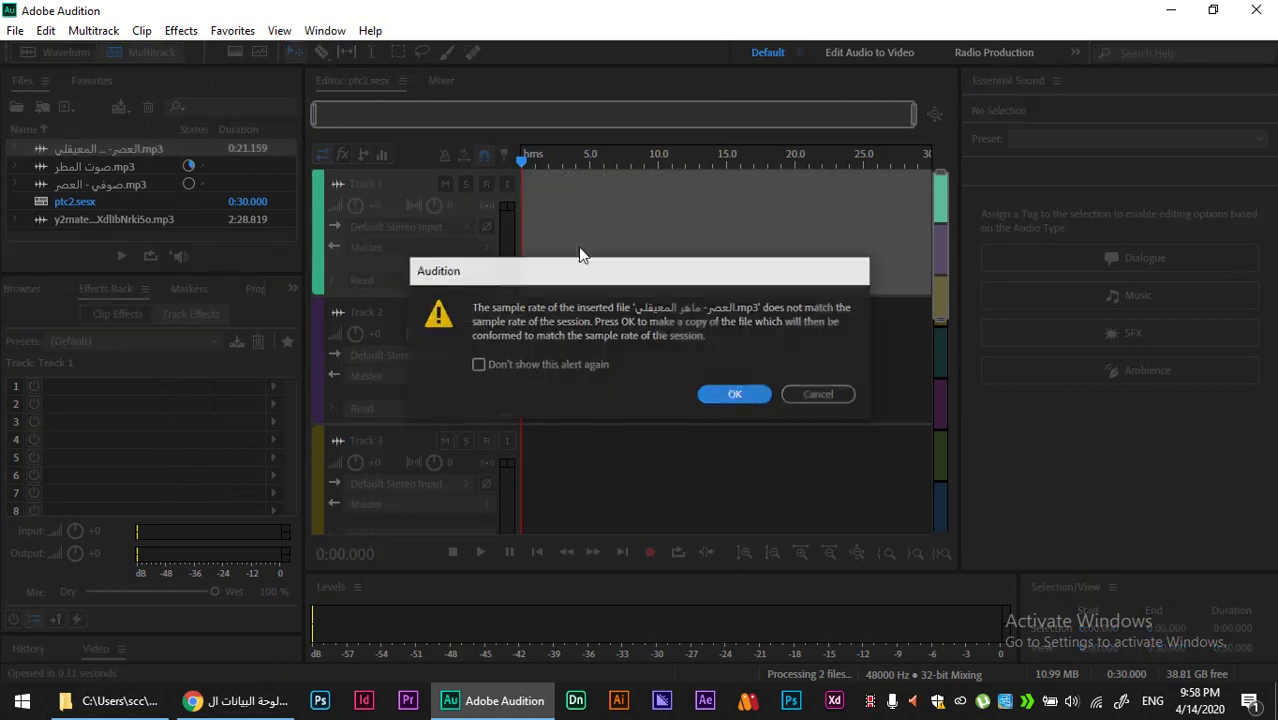
left_click(735, 395)
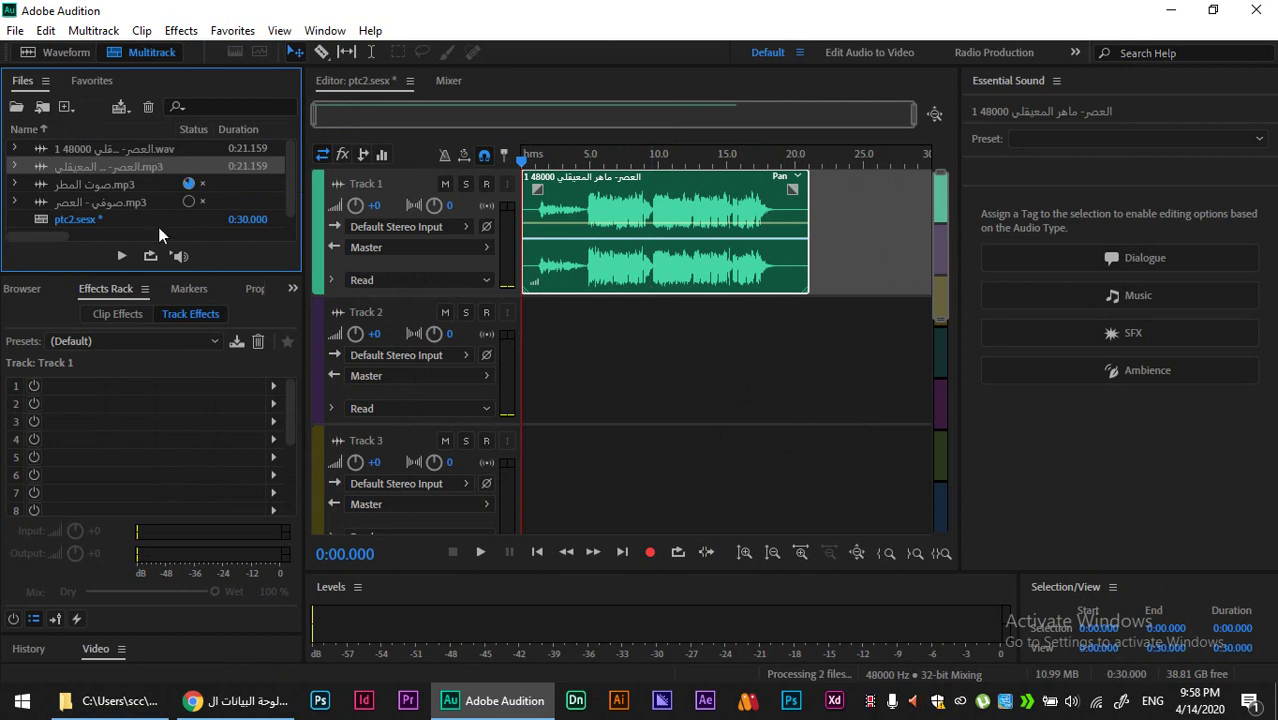
left_click_drag(82, 200, 532, 363)
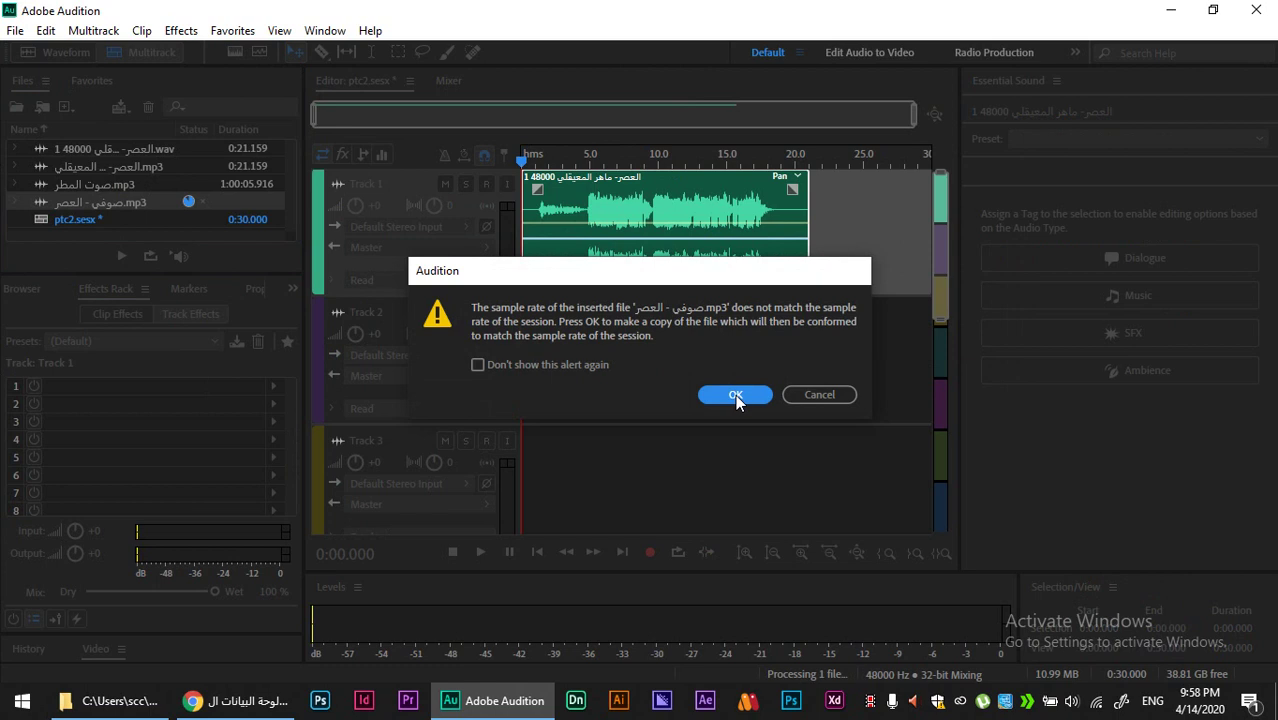
left_click(733, 394)
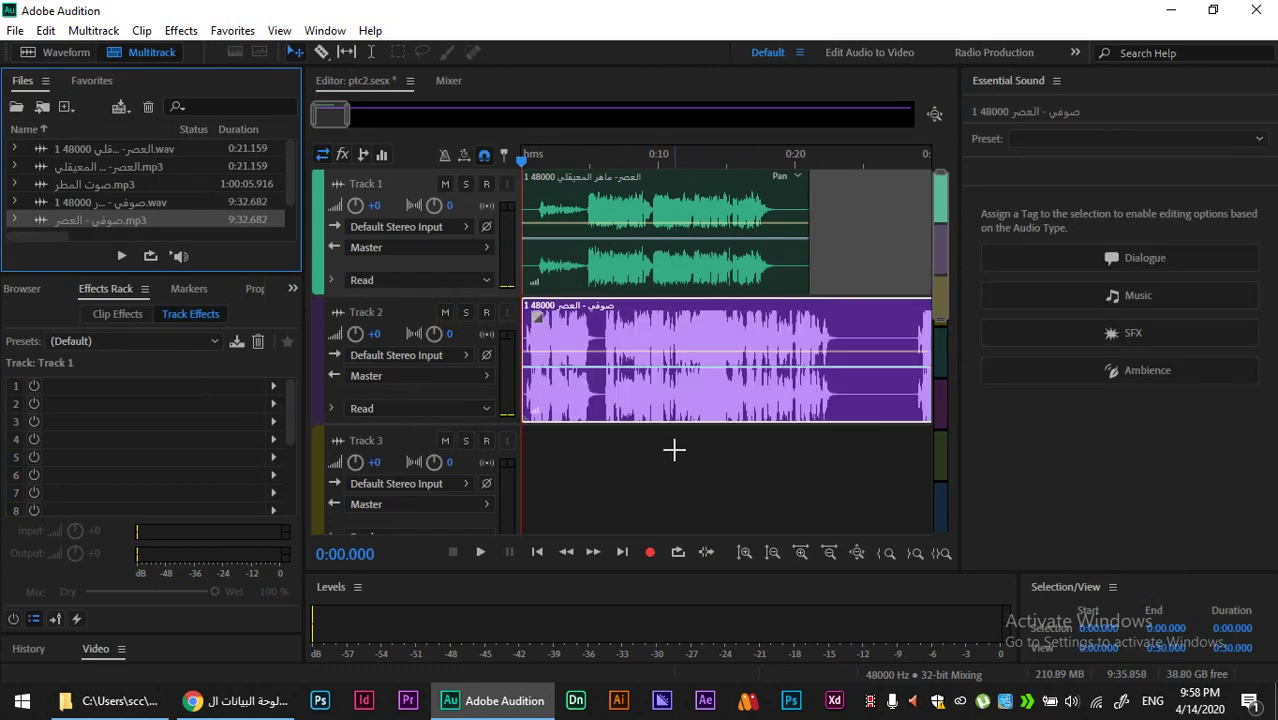
Step: Move the Track 2 clip along the timeline so it starts at about 5 seconds
scroll(654, 442, "down", 3)
scroll(654, 442, "up", 2)
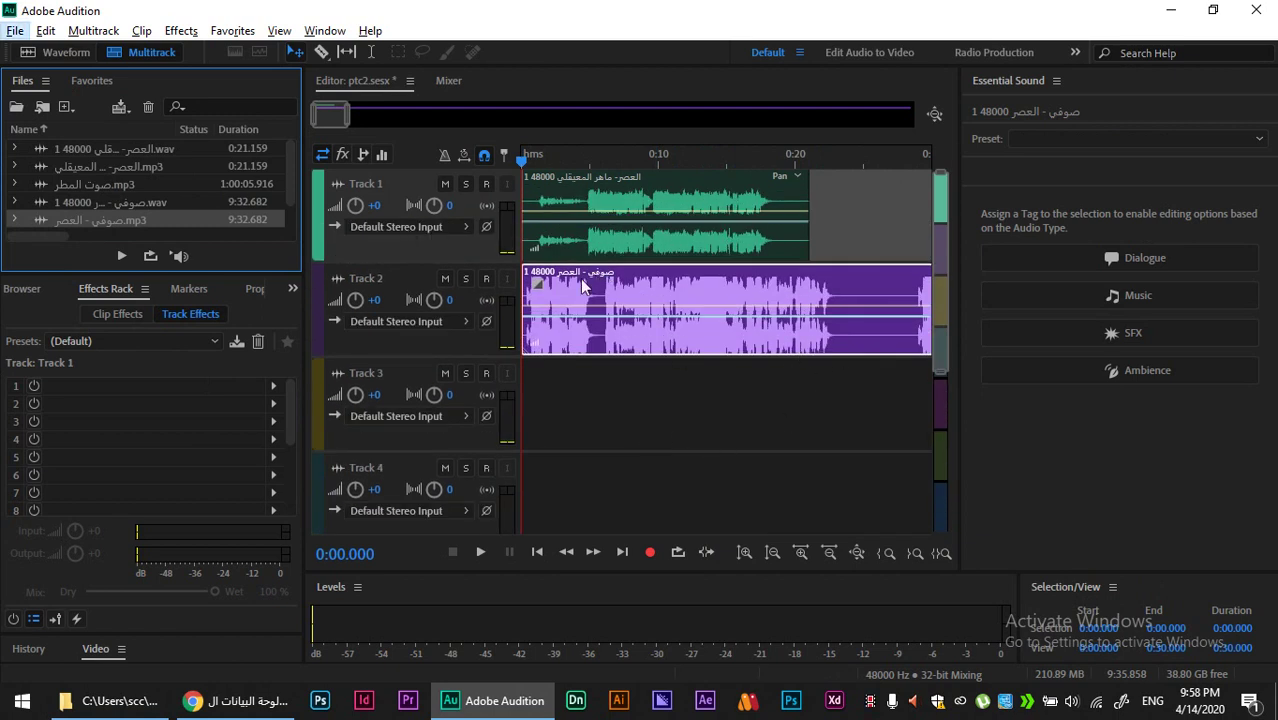
left_click_drag(698, 280, 767, 272)
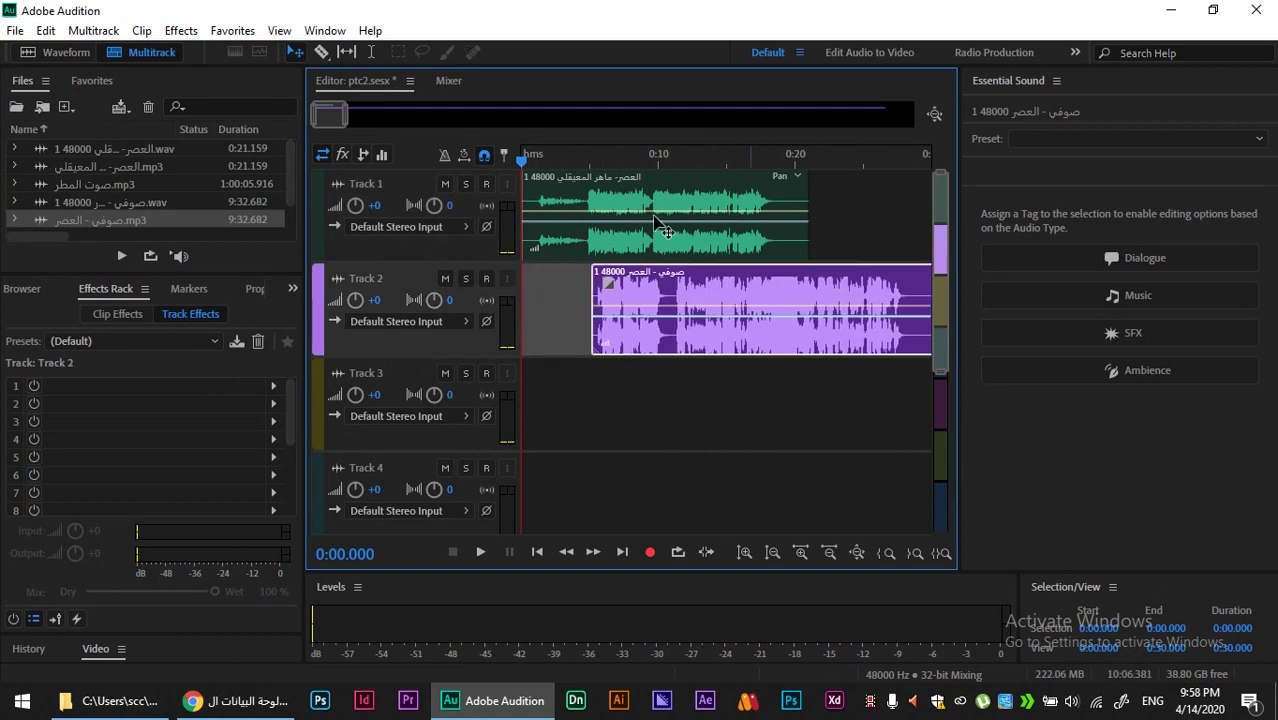
Step: Play the session from about 1.3 seconds in two passes to hear where the first clip's phrase ends and the second clip begins
left_click(540, 155)
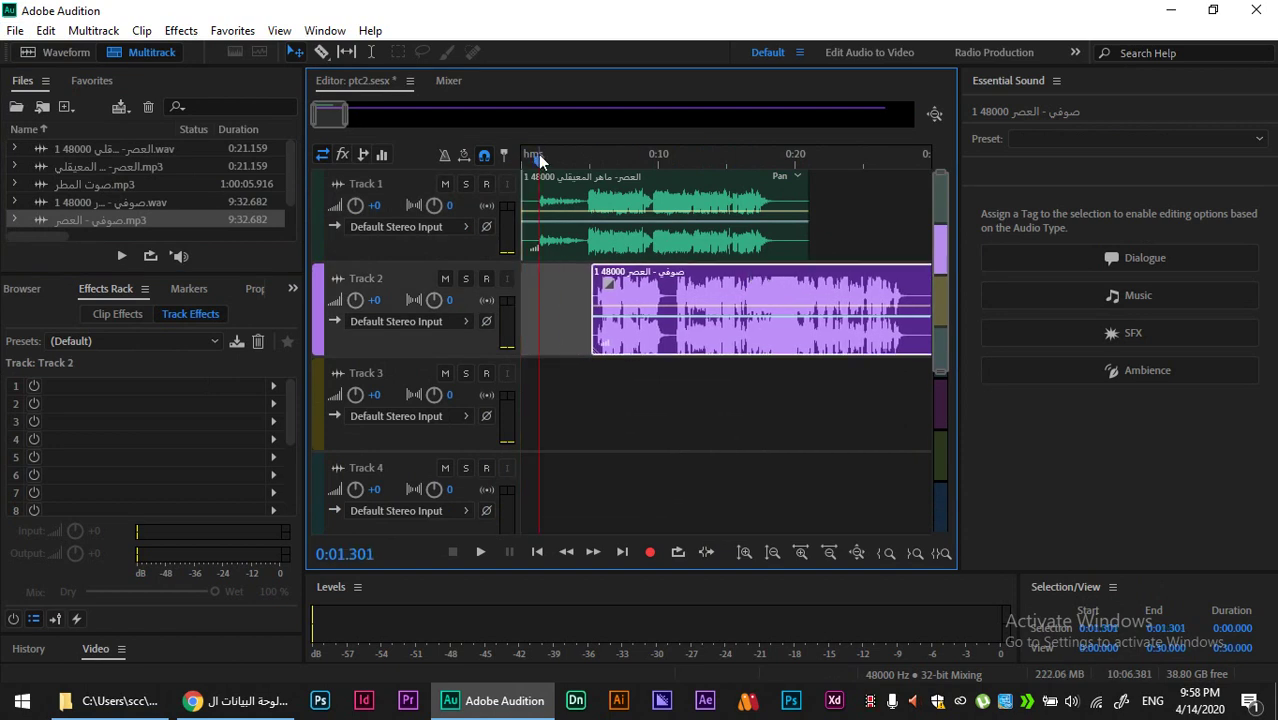
key("space")
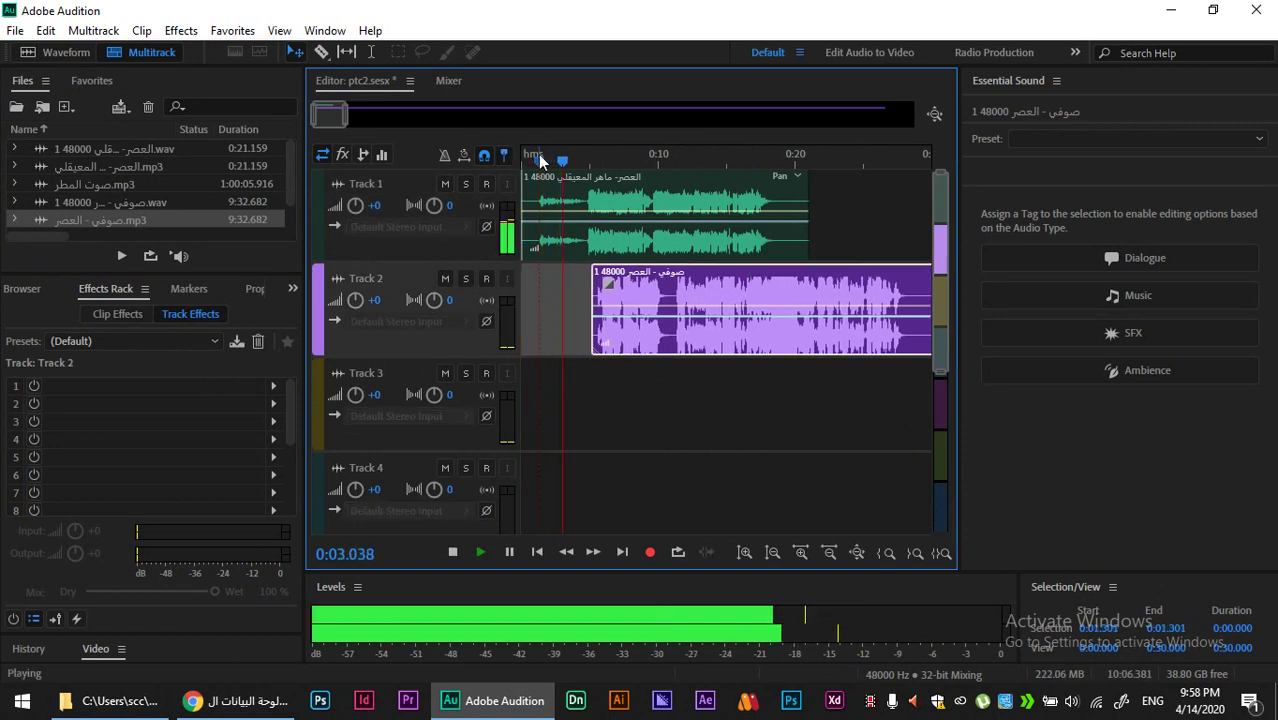
key("space")
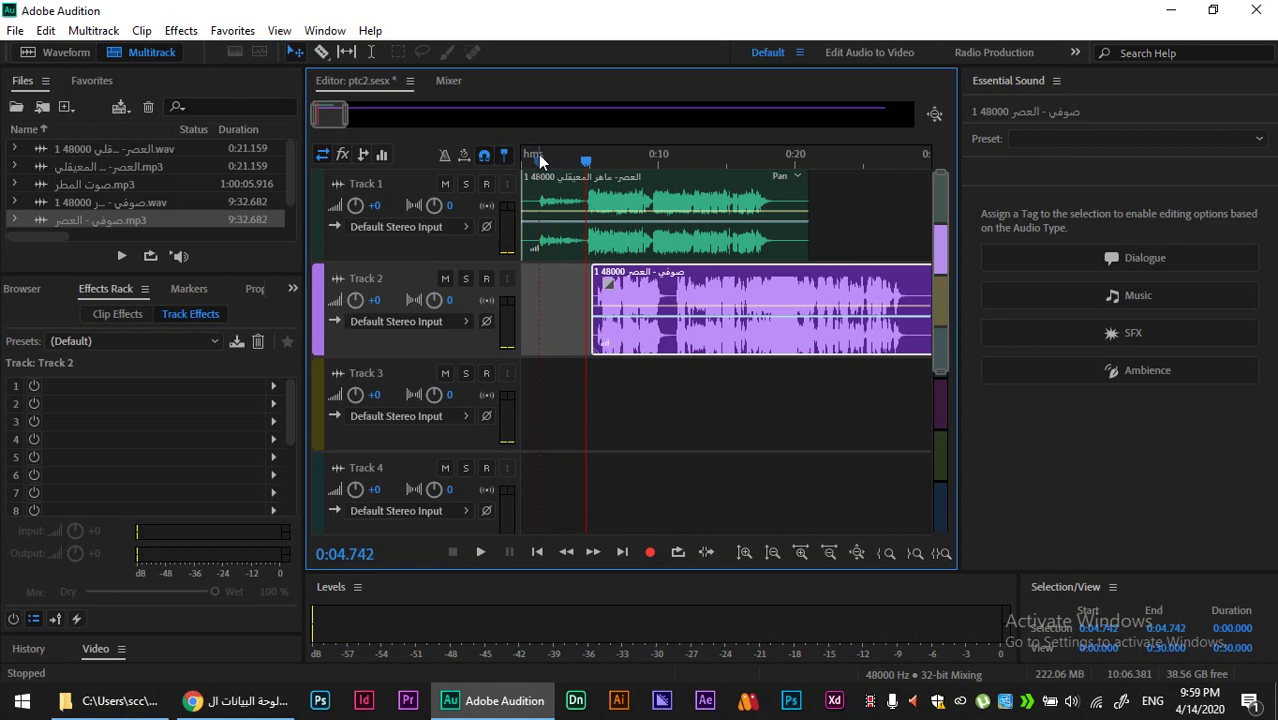
key("space")
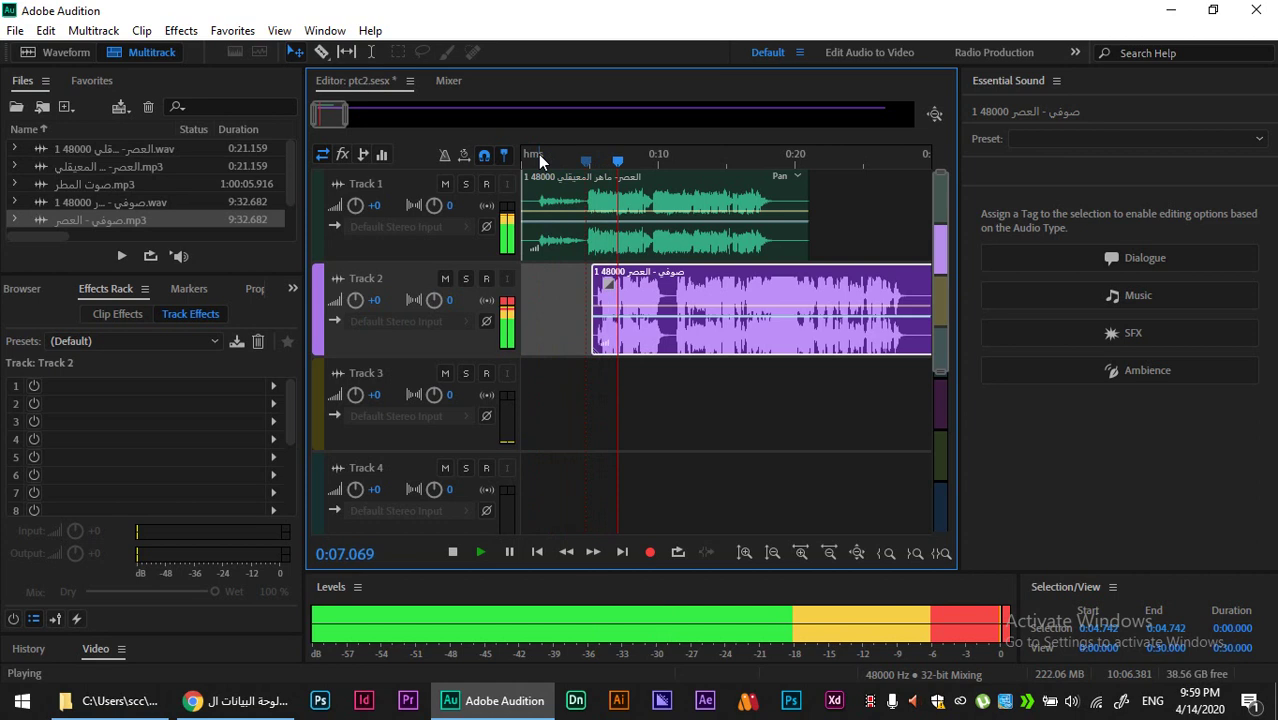
key("space")
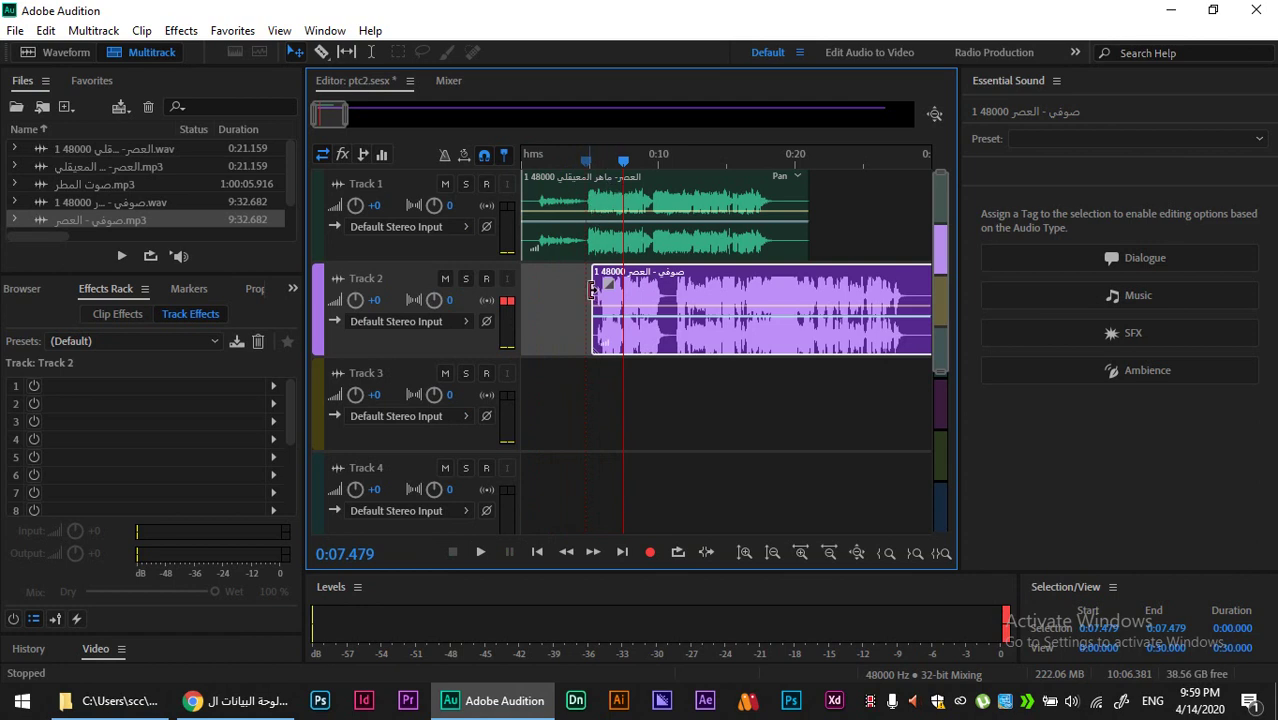
Step: Trim the start of the Track 2 clip to about 11 seconds and the end of the Track 1 clip to about 4.7 seconds
left_click_drag(592, 289, 674, 272)
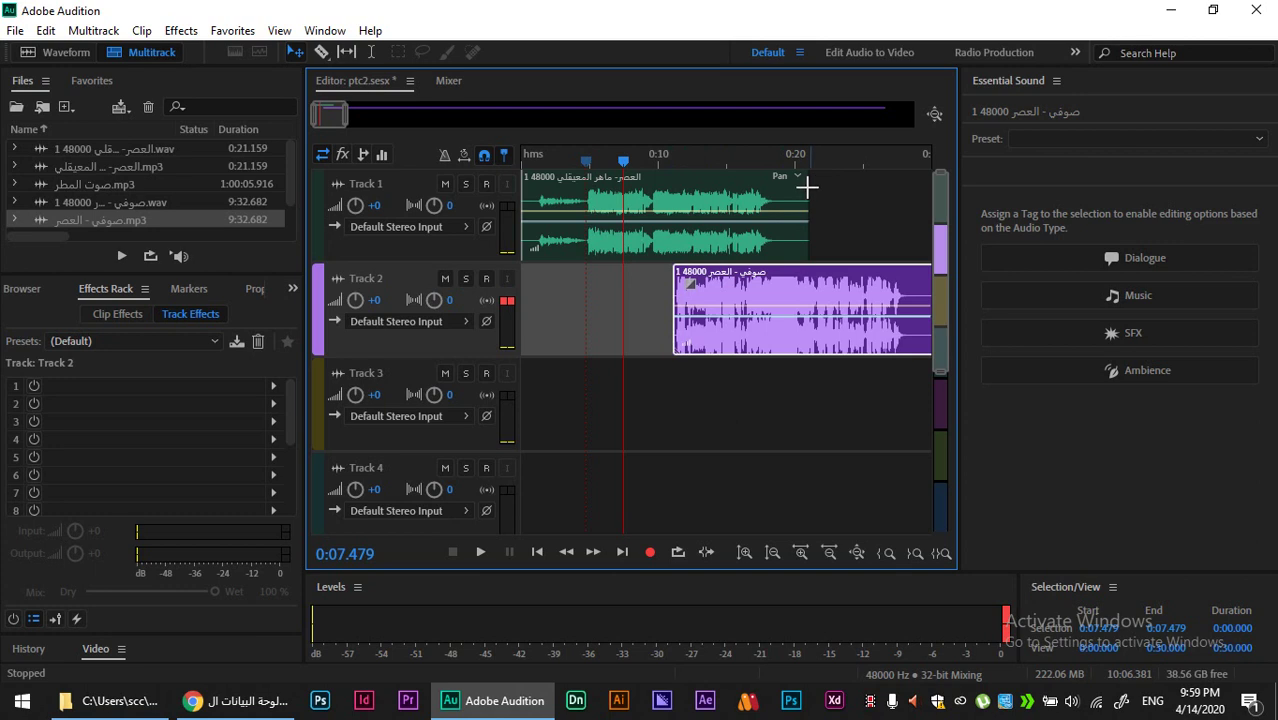
left_click(806, 188)
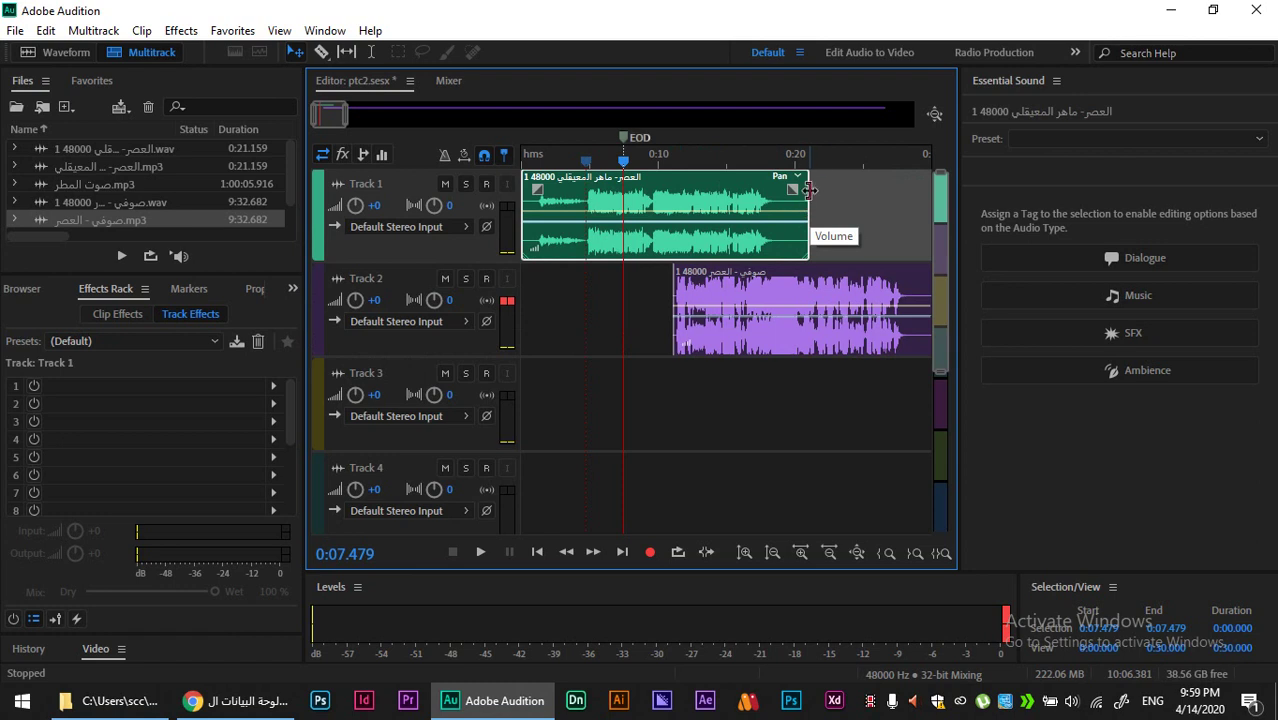
left_click(814, 198)
left_click(805, 194)
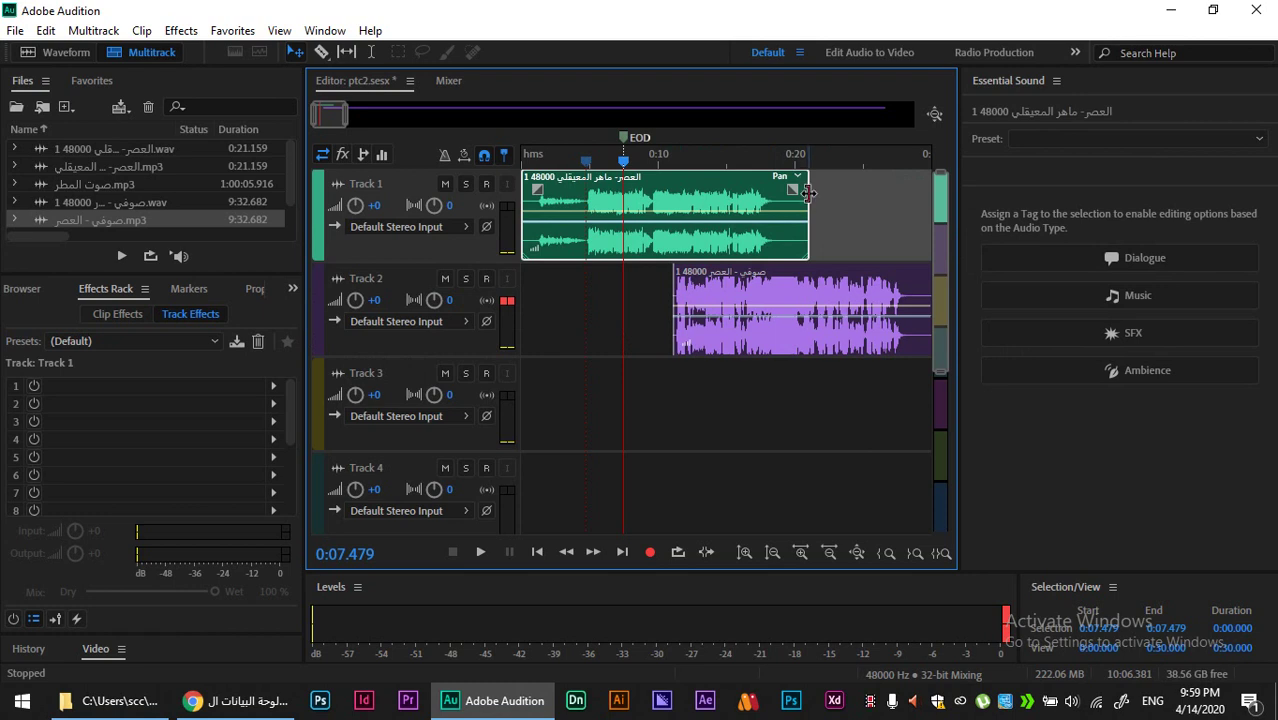
left_click_drag(808, 193, 587, 207)
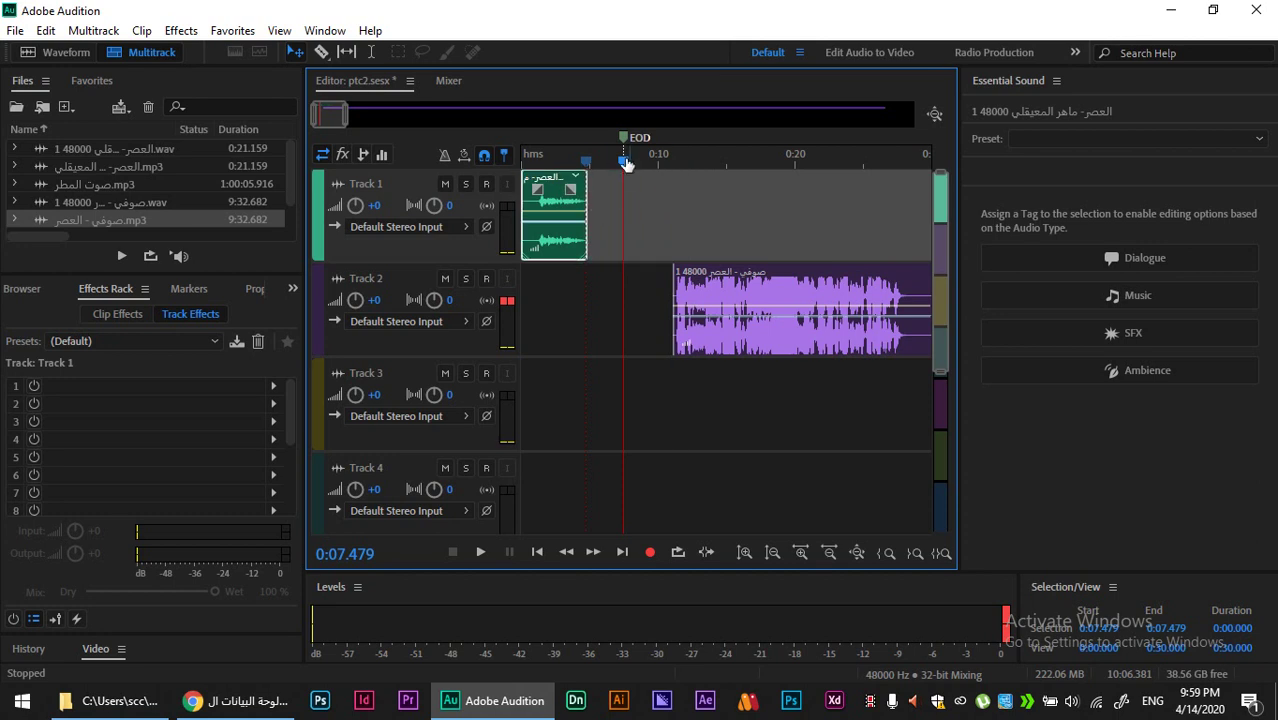
Step: Move the Track 2 clip to start right where the Track 1 clip ends, and play the transition from about 3.6 seconds
left_click_drag(626, 163, 574, 162)
left_click_drag(816, 278, 729, 274)
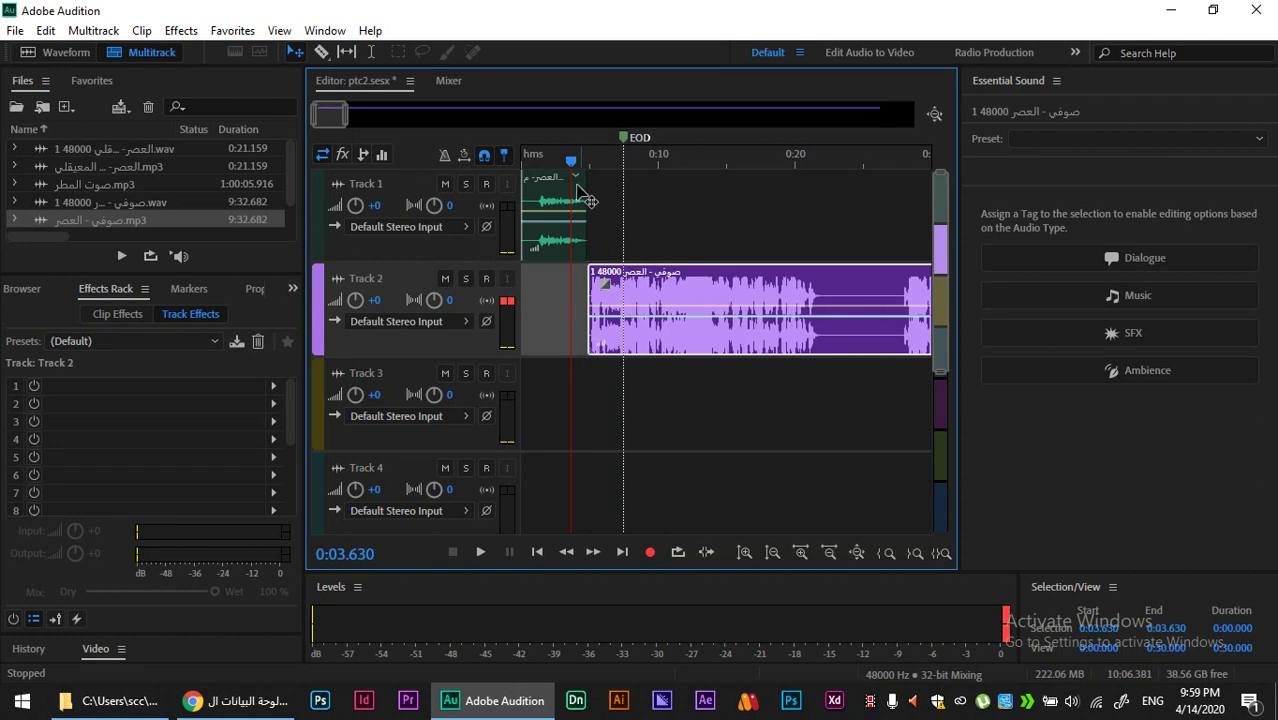
key("space")
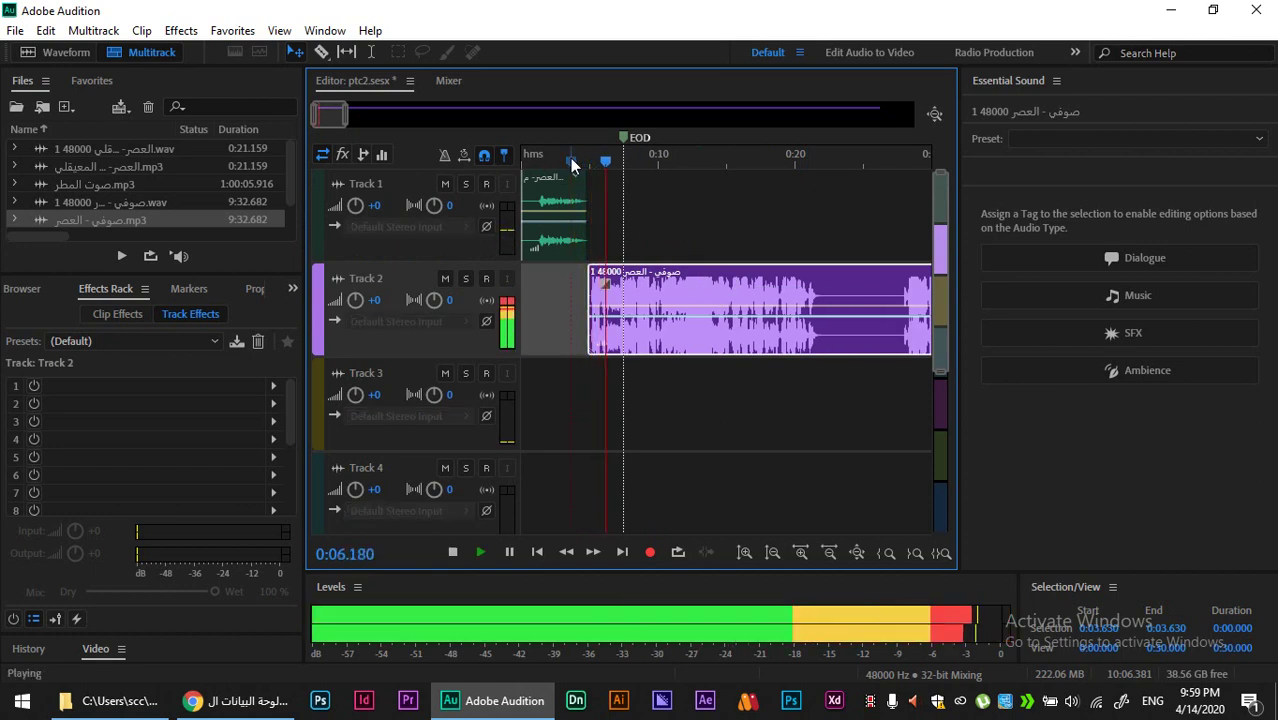
key("space")
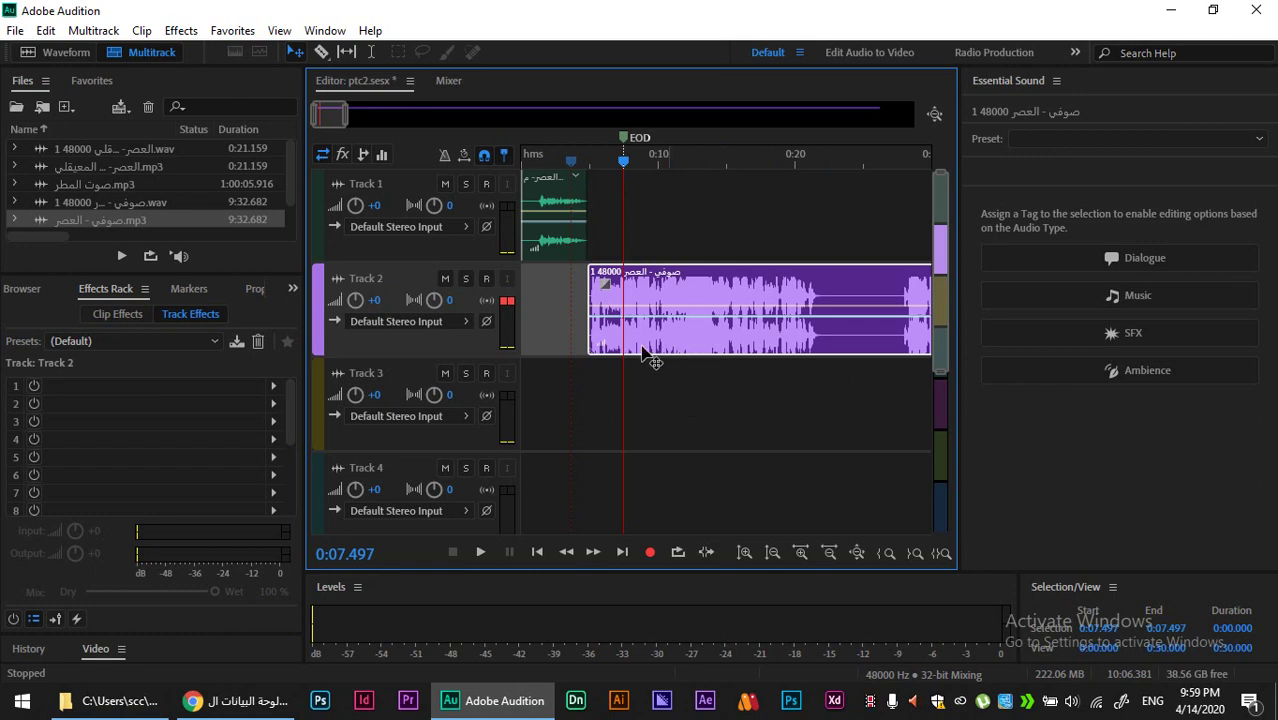
Step: Make the tracks taller in the timeline and select the shortened clip on Track 1
scroll(555, 352, "up", 1)
scroll(555, 352, "up", 1)
scroll(600, 362, "down", 1)
scroll(610, 376, "up", 1)
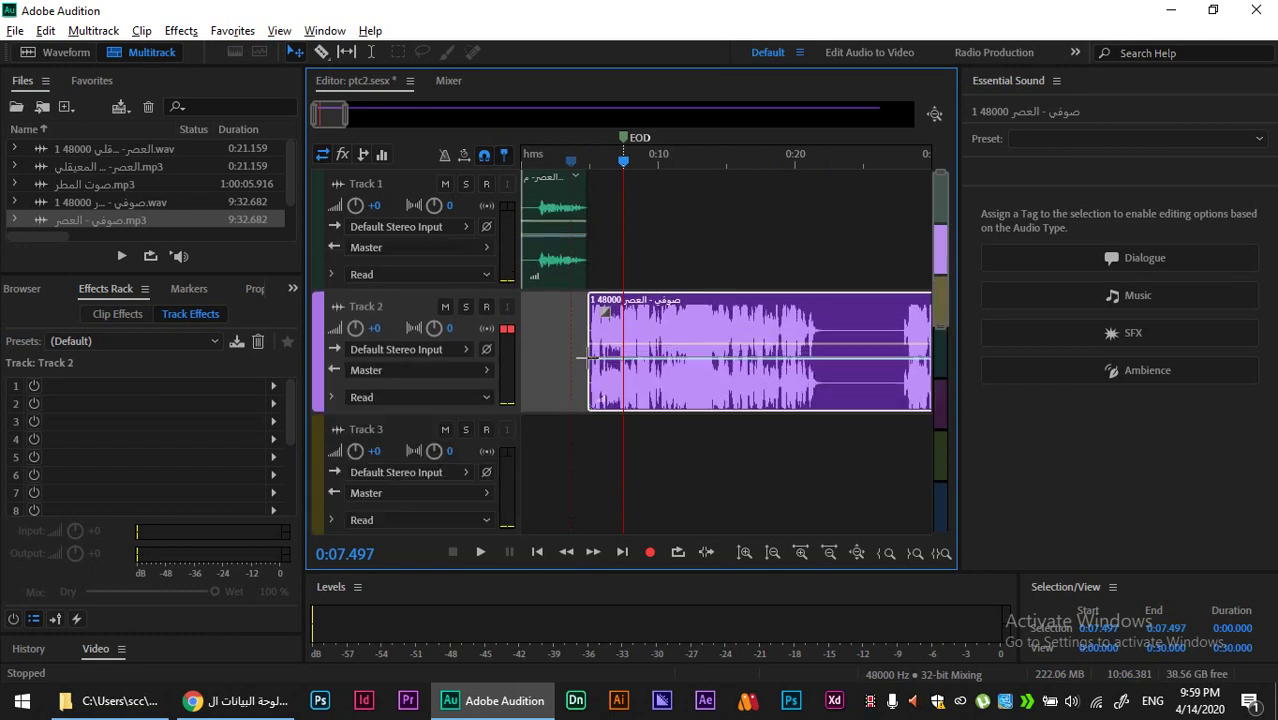
key("alt")
scroll(554, 362, "up", 1)
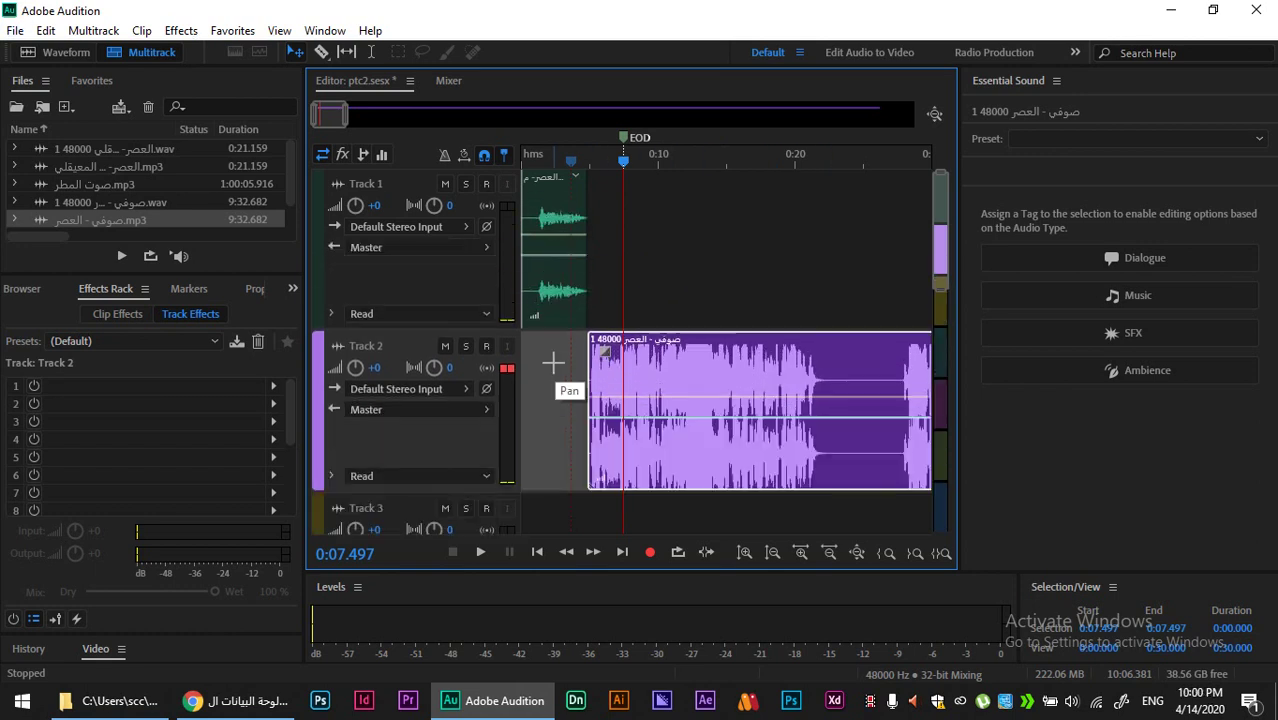
scroll(554, 362, "down", 1)
scroll(553, 362, "up", 1)
scroll(553, 362, "up", 1)
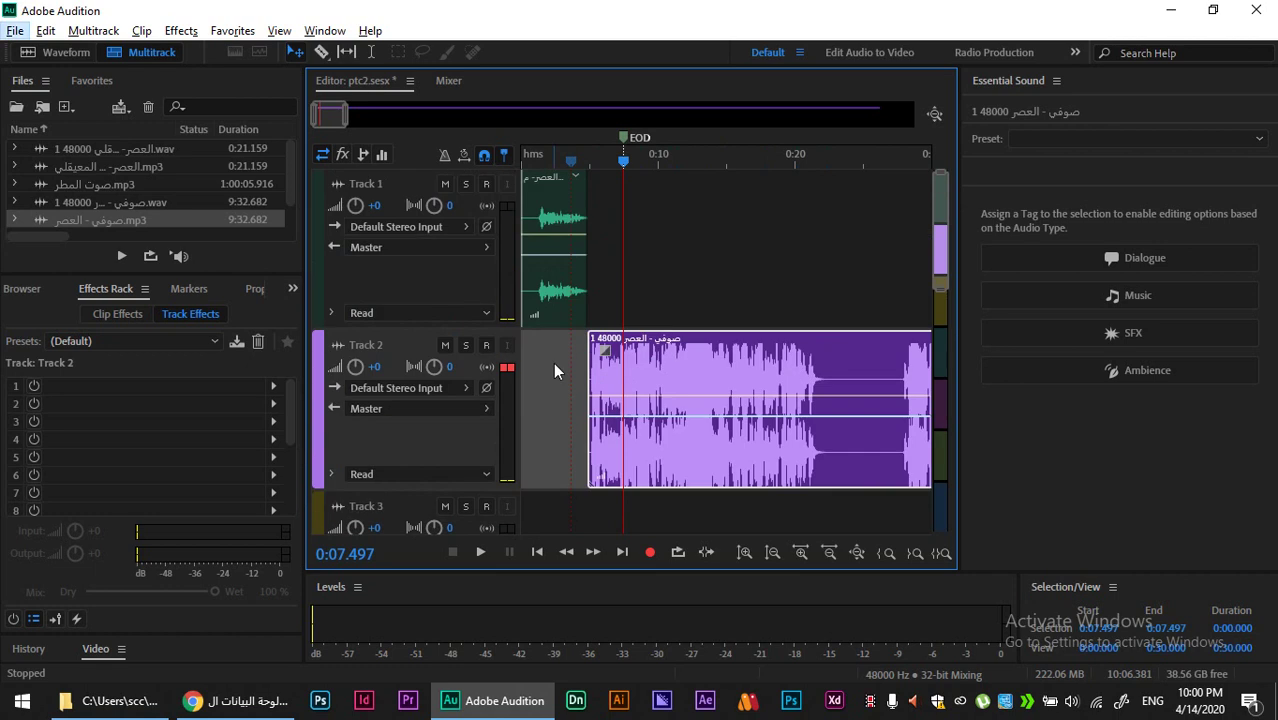
scroll(553, 362, "down", 1)
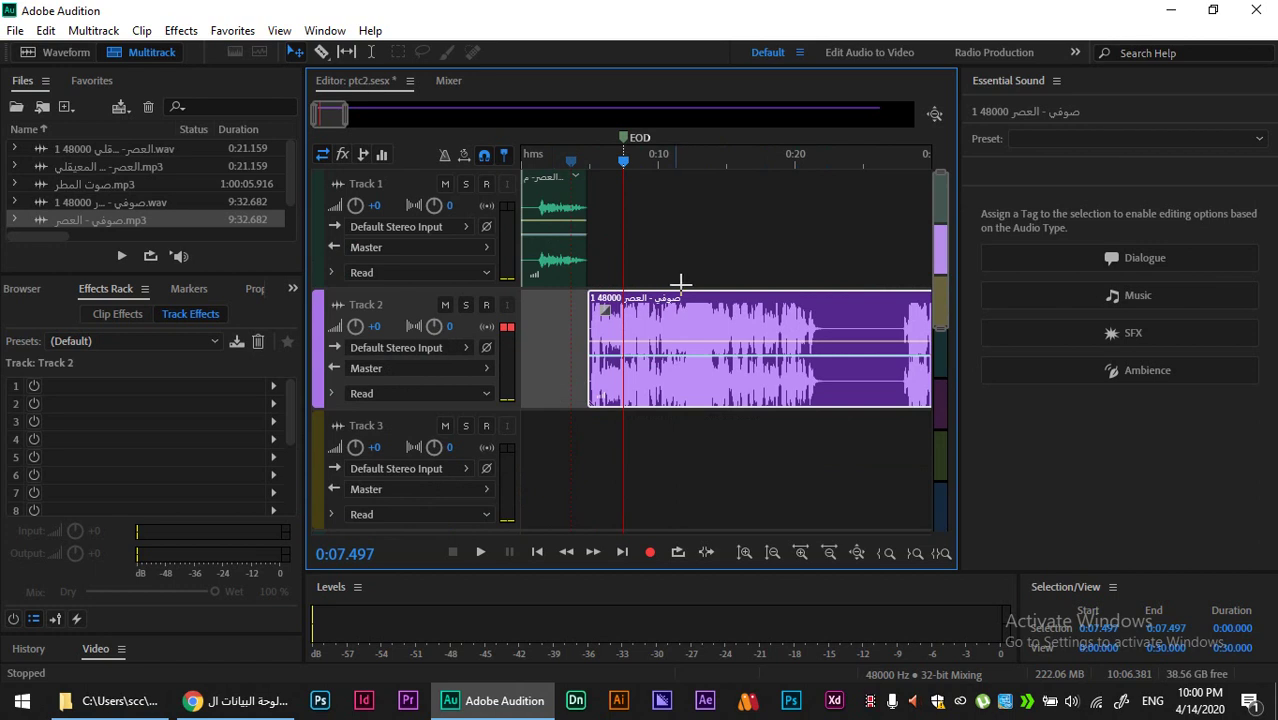
scroll(545, 352, "down", 1)
scroll(570, 330, "up", 1)
key("alt")
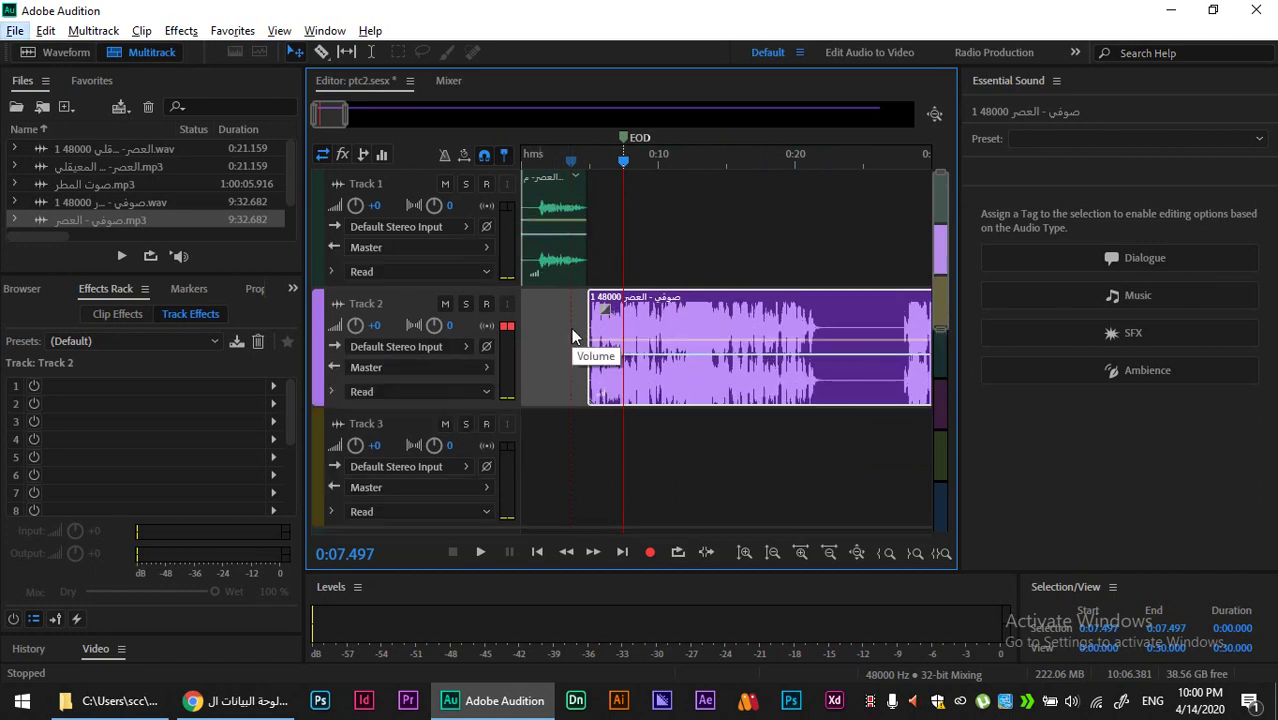
left_click(570, 200)
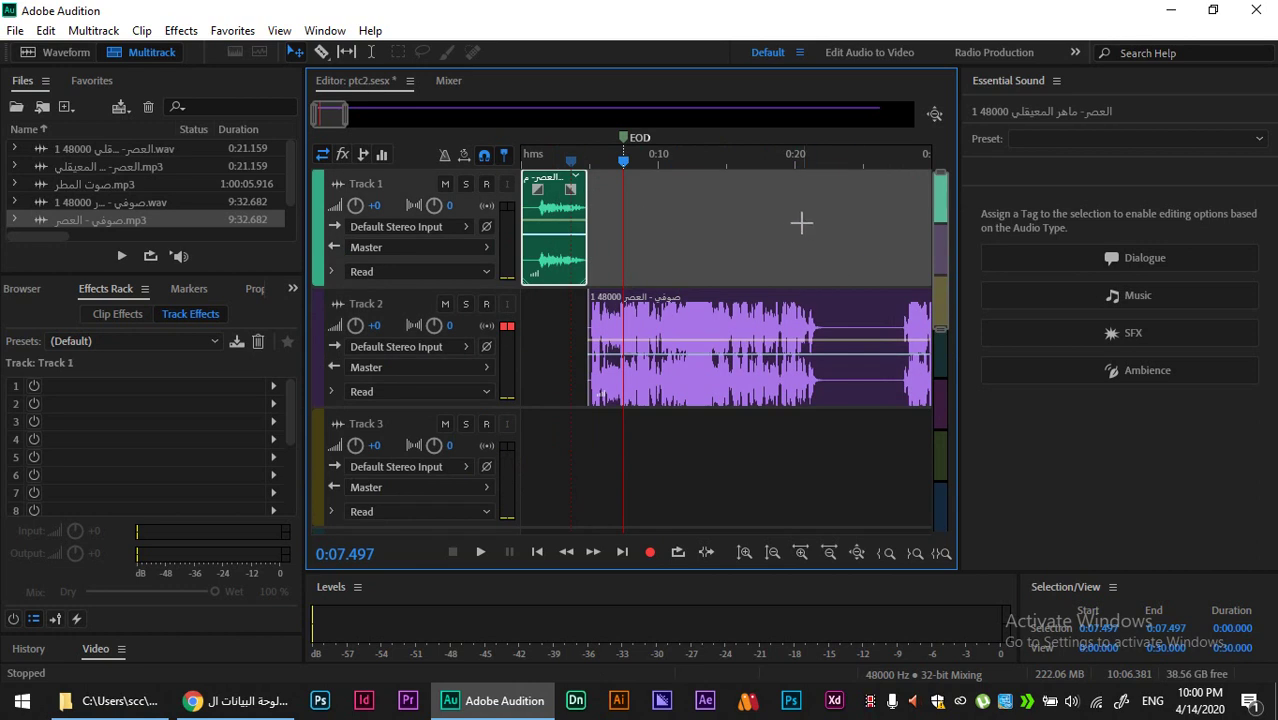
Step: Rename Track 1 as المعيقلي
left_click(372, 183)
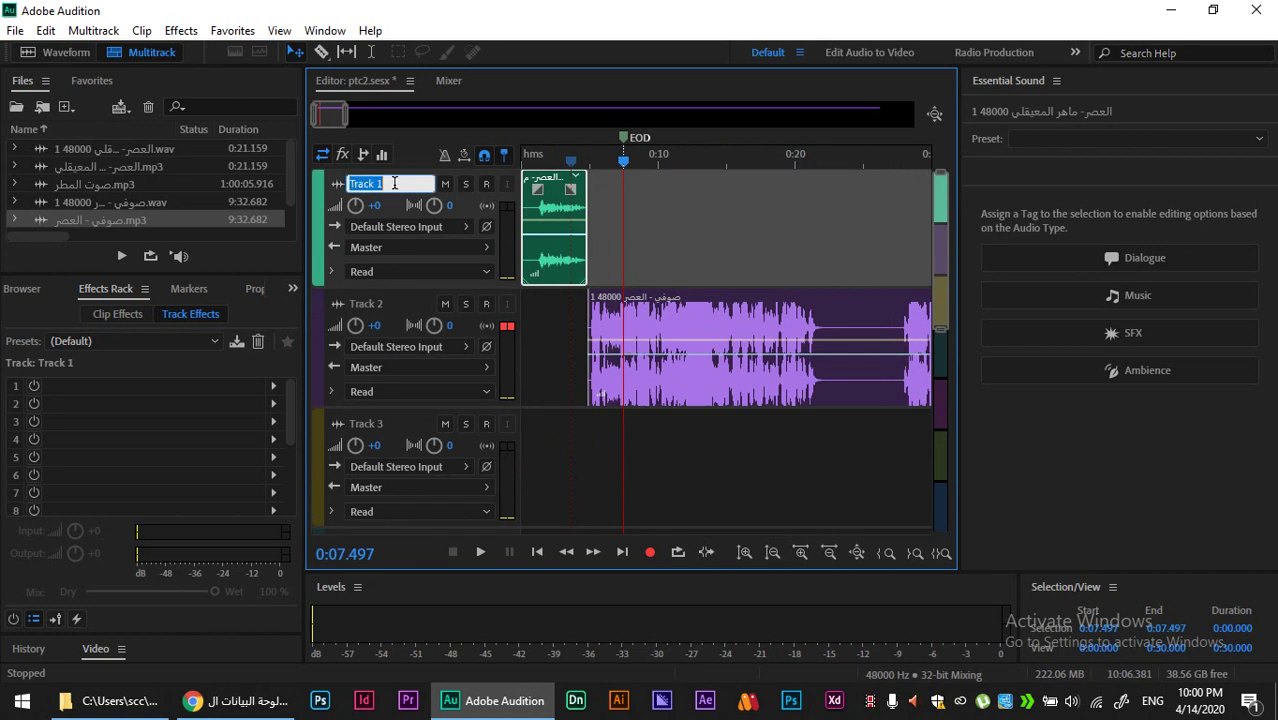
type("hg")
key("alt+shift")
type("المعيقلي")
key("Return")
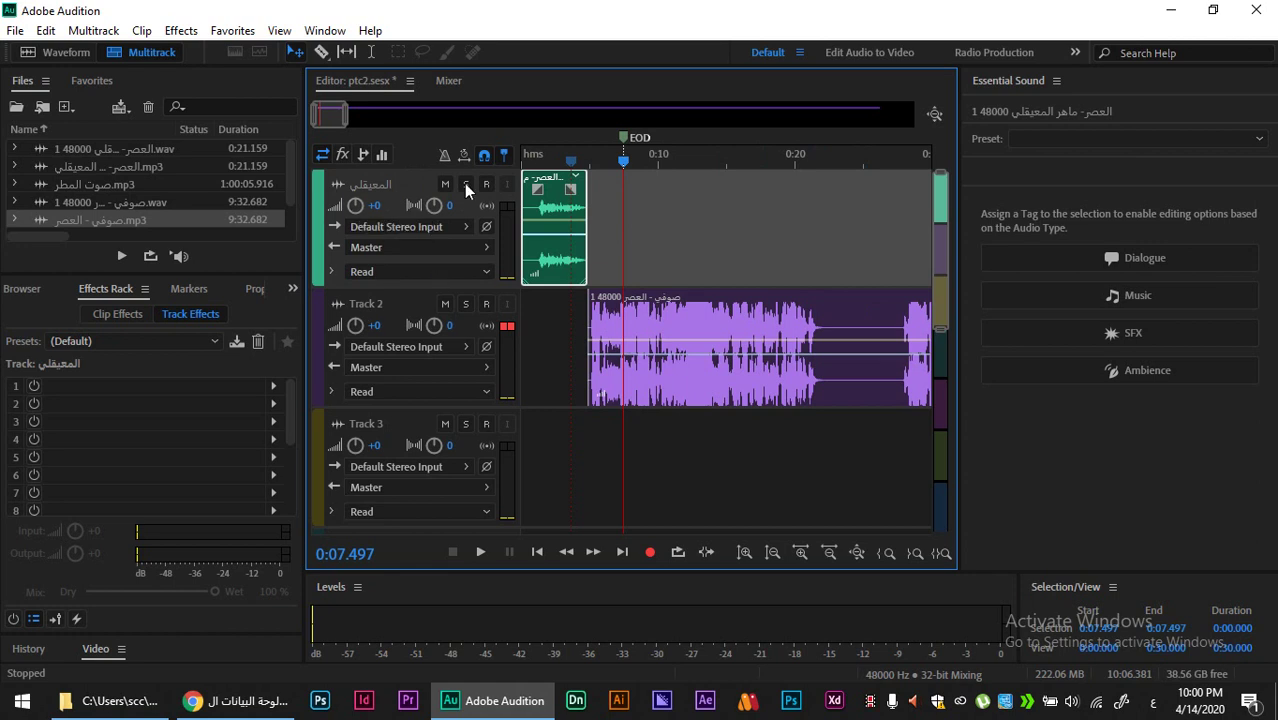
Step: Lower the المعيقلي track's volume to -5.7 dB while playing from about 1.7 seconds, and replay the clip to check the level
left_click(544, 160)
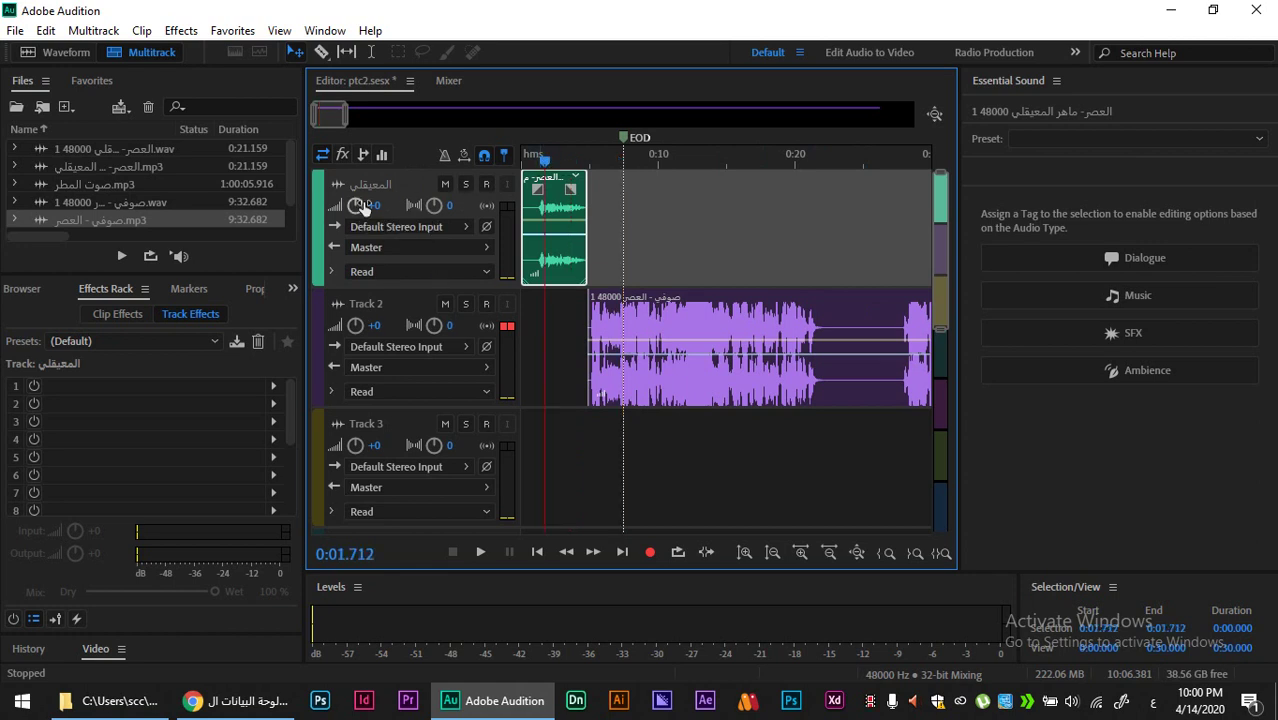
key("space")
left_click_drag(357, 210, 418, 226)
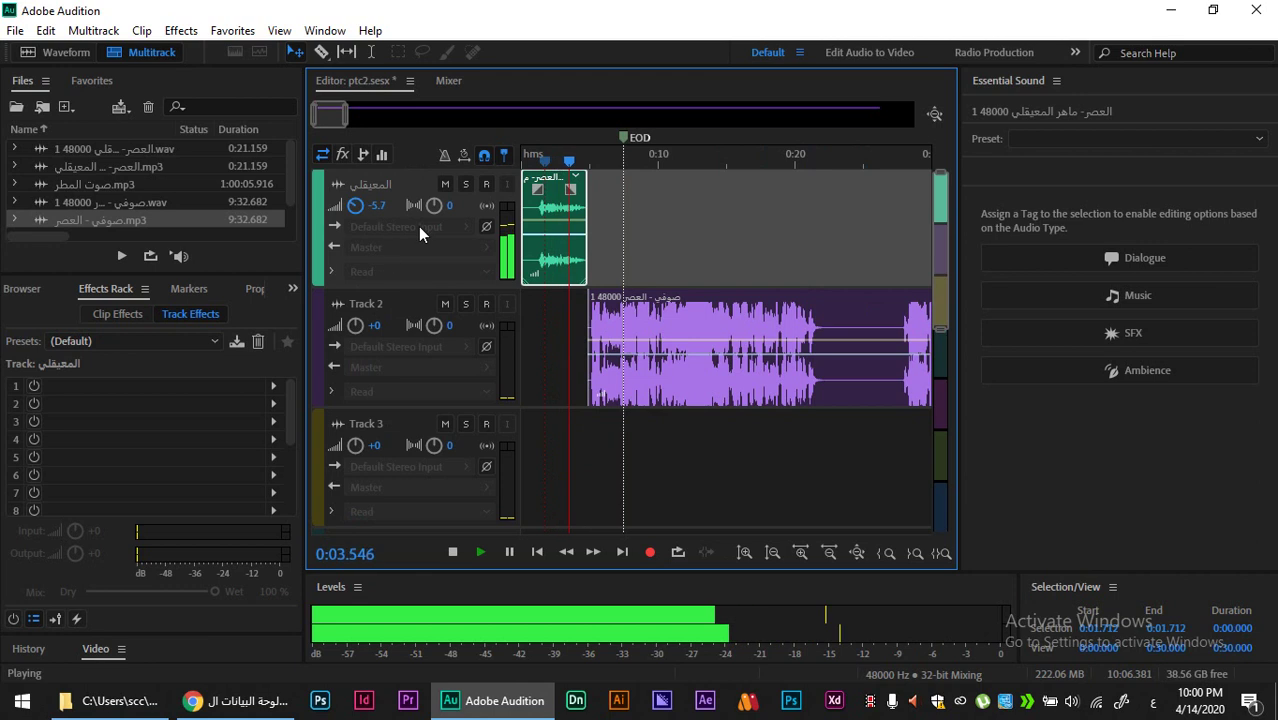
key("space")
key("space")
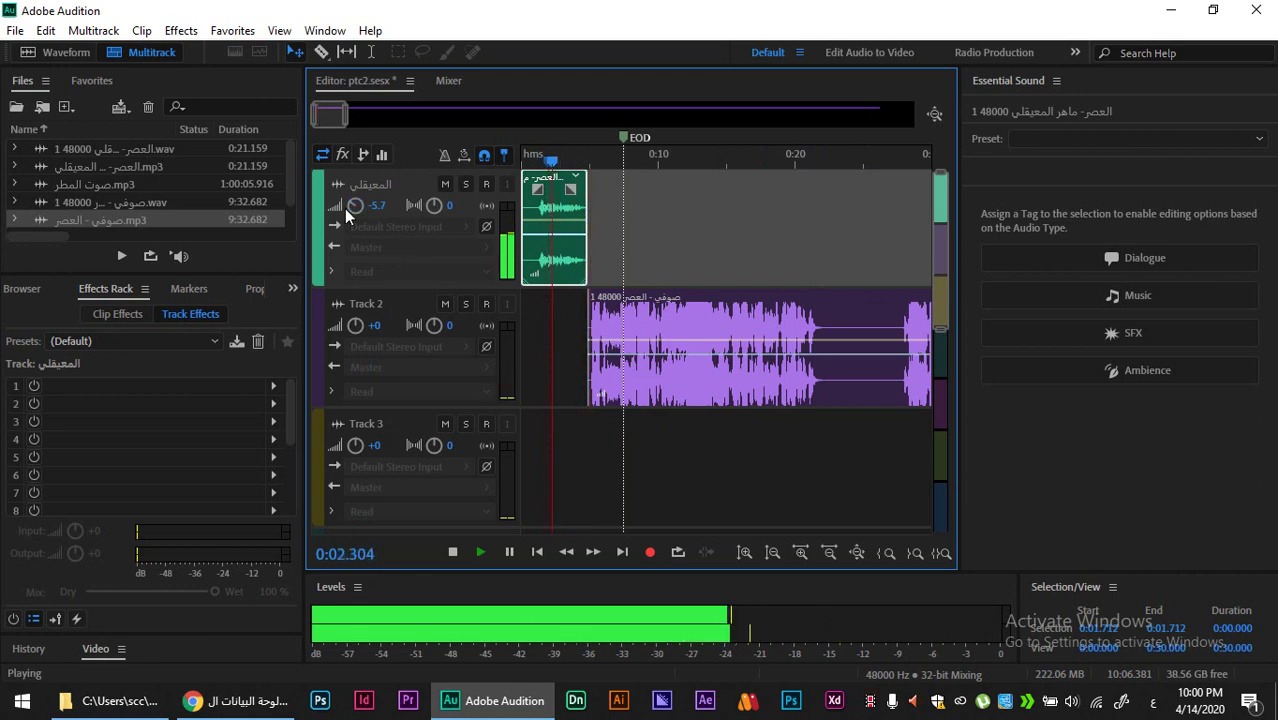
key("space")
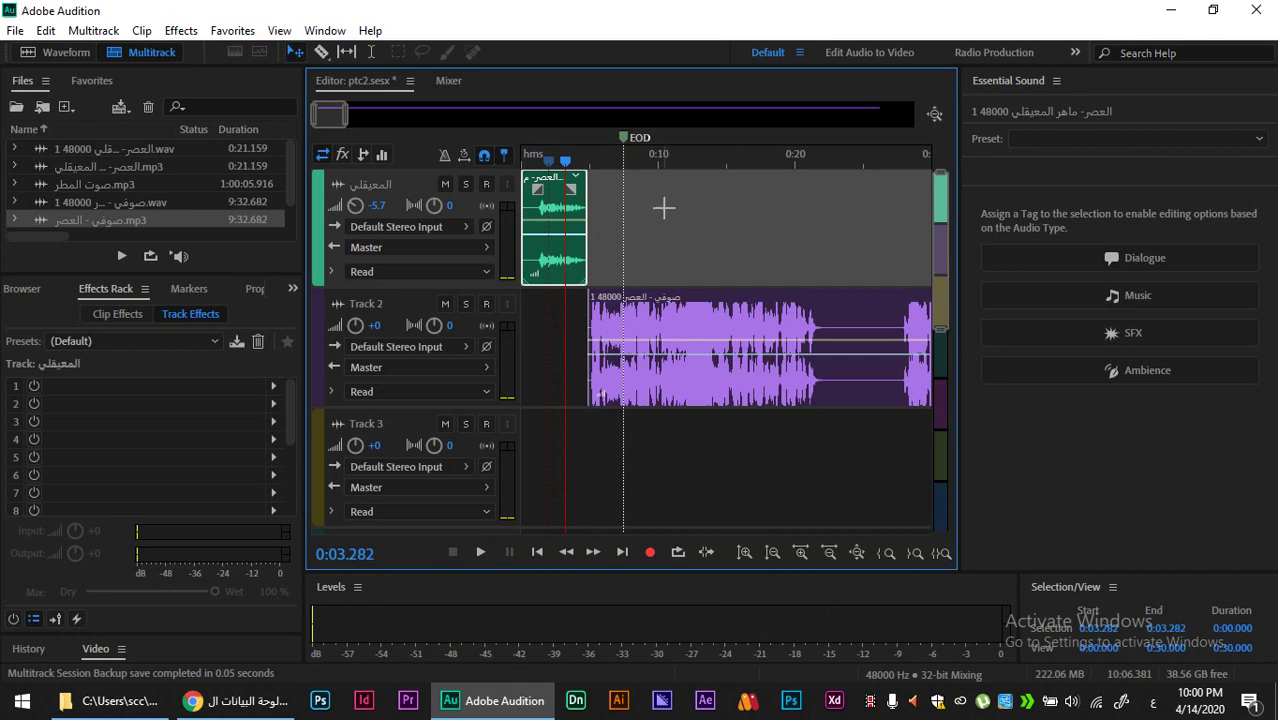
Step: Insert the y2mate Singing nightingale mp3 at the start of Track 3, accepting a copy converted to the session's sample rate
left_click(150, 202)
left_click(122, 186)
scroll(122, 188, "down", 1)
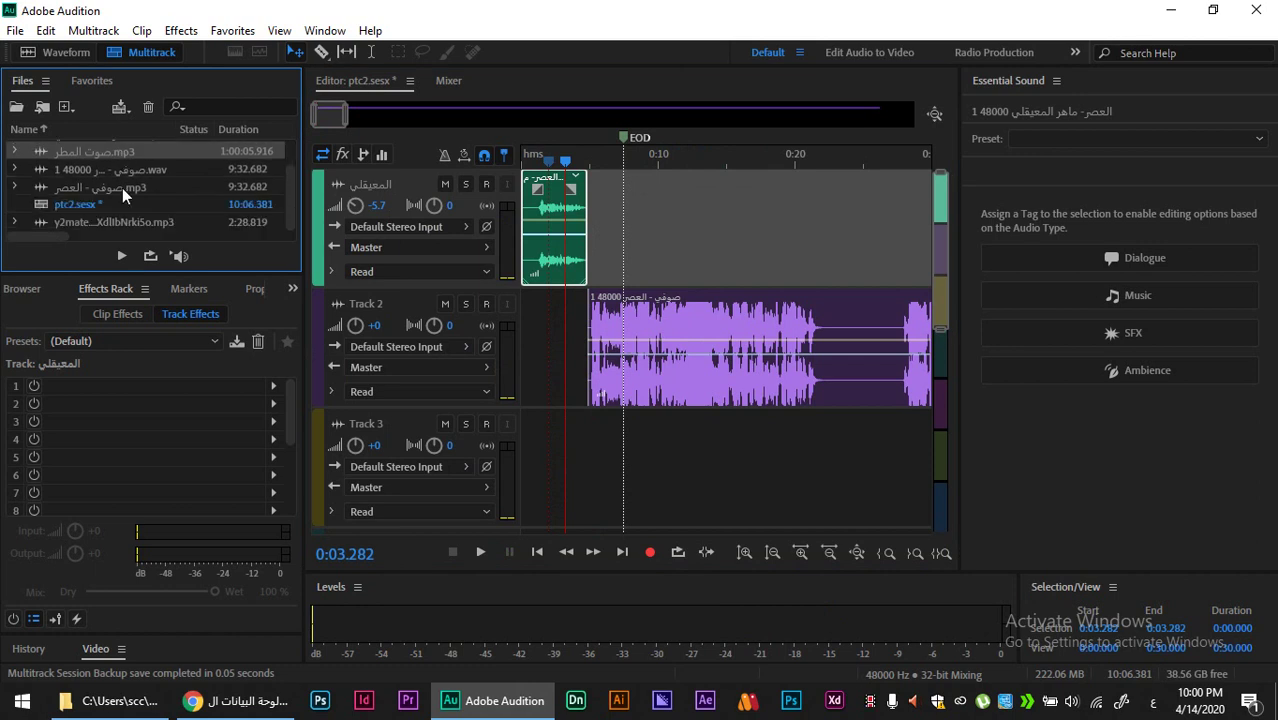
left_click(106, 228)
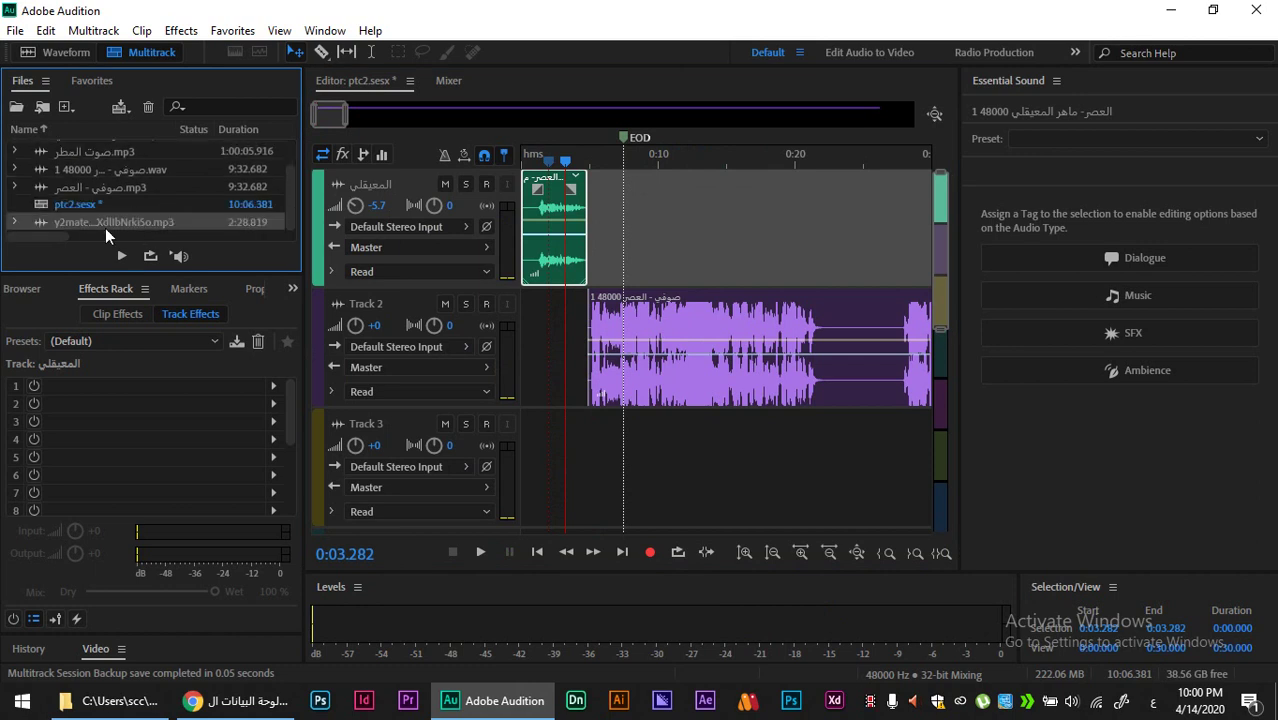
left_click_drag(111, 220, 521, 479)
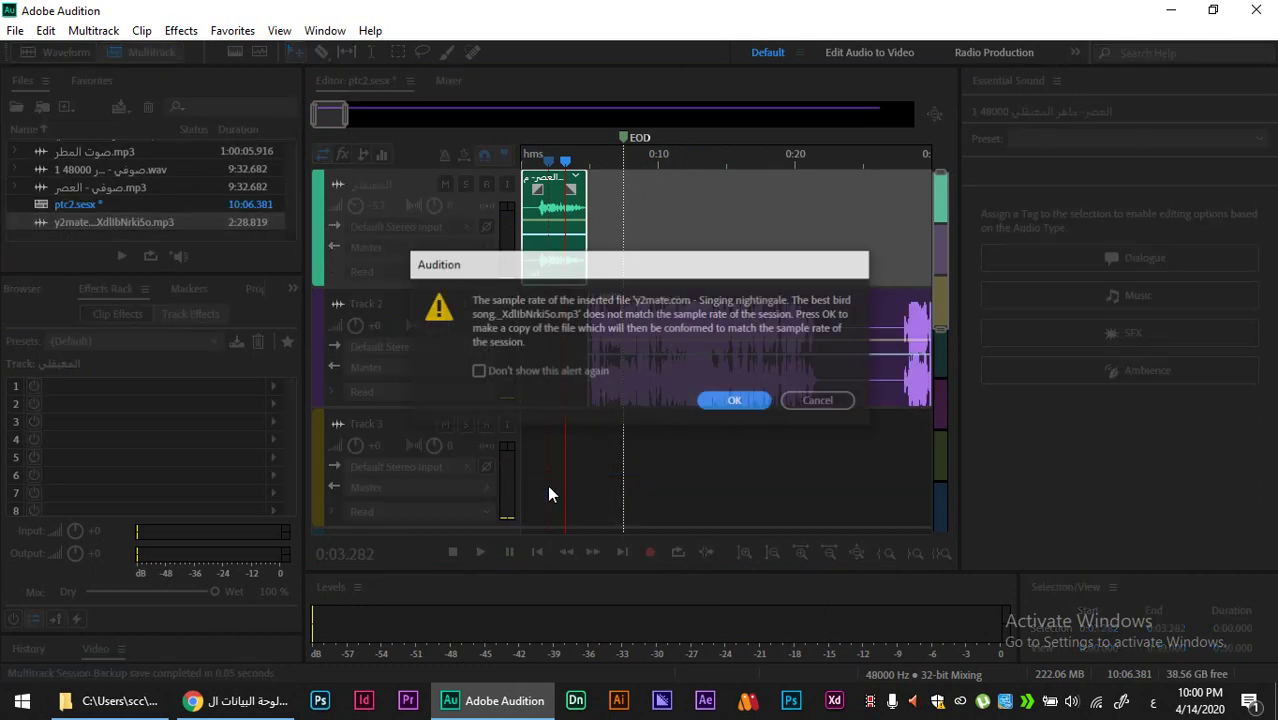
left_click(742, 405)
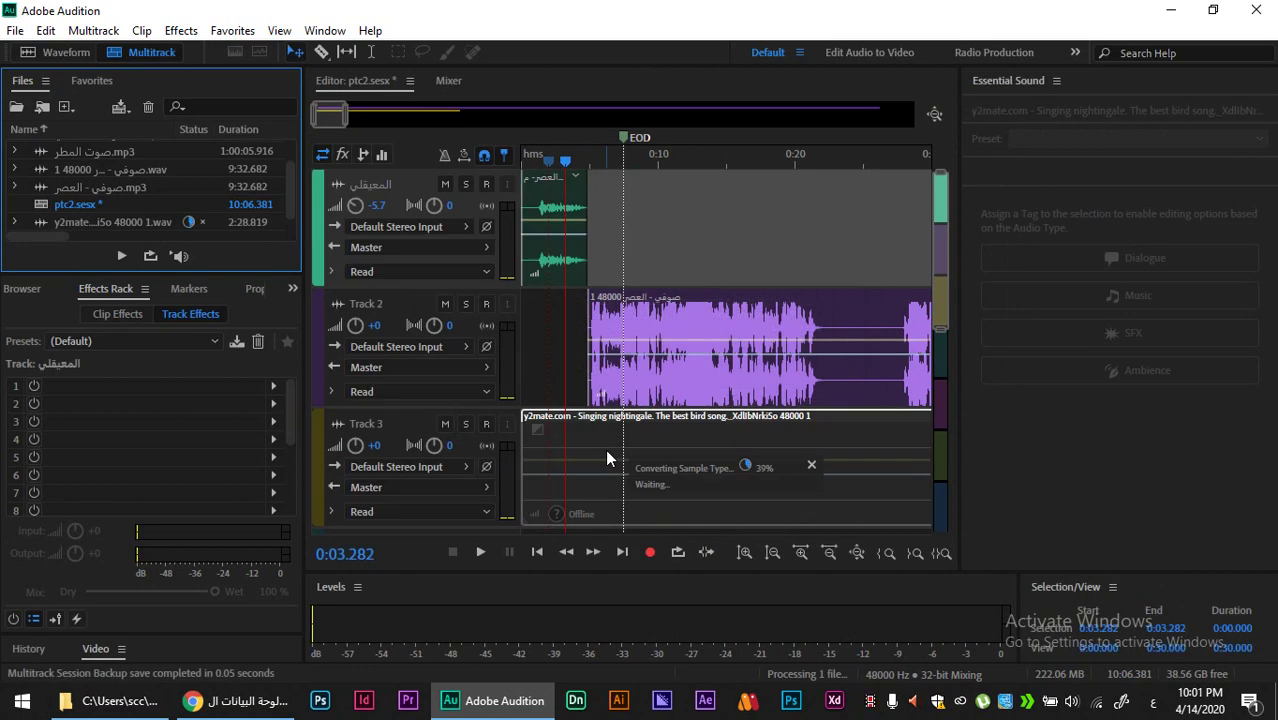
Step: Play the session from about 1.4 seconds to hear the nightingale audio together with both recitation clips
left_click(580, 140)
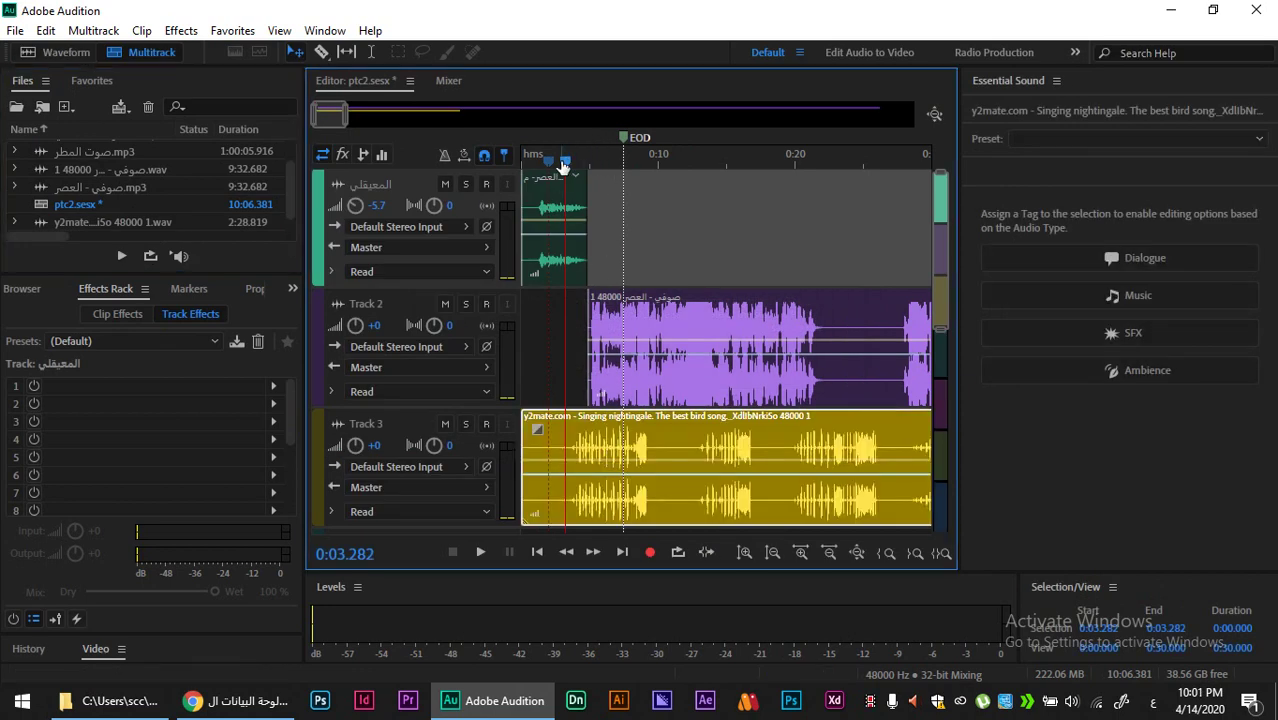
left_click_drag(563, 165, 542, 163)
key("space")
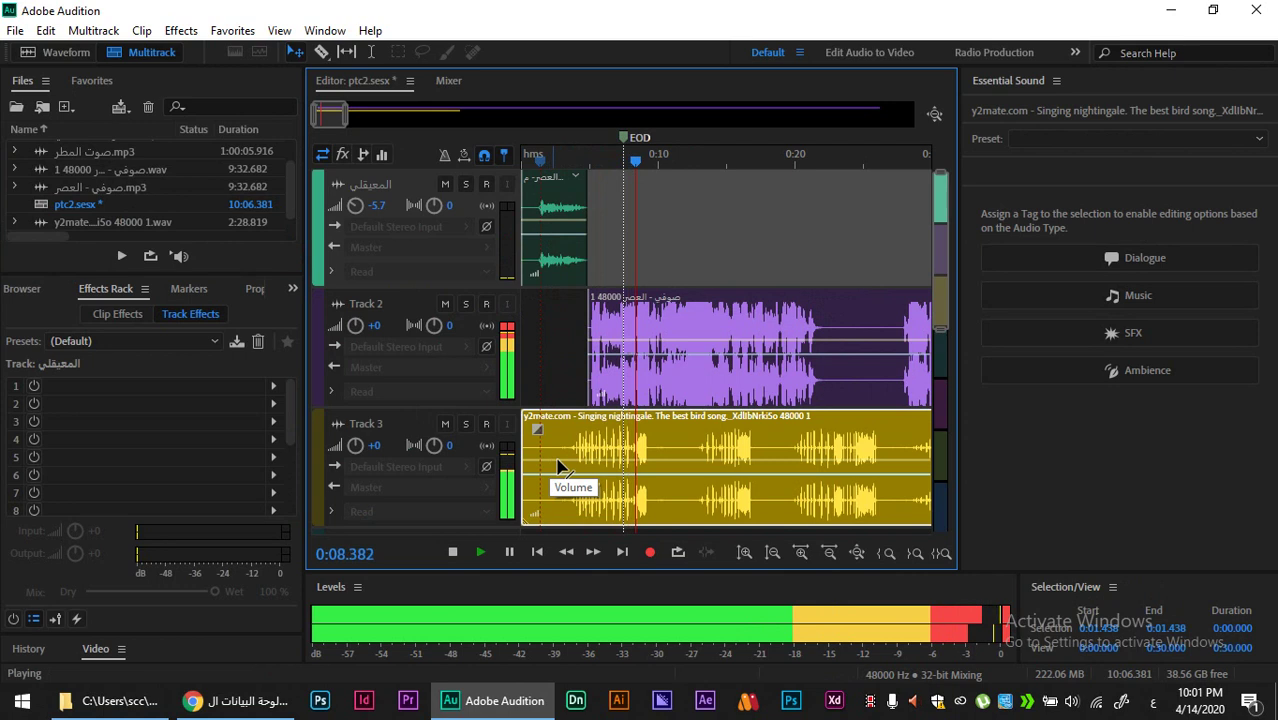
key("space")
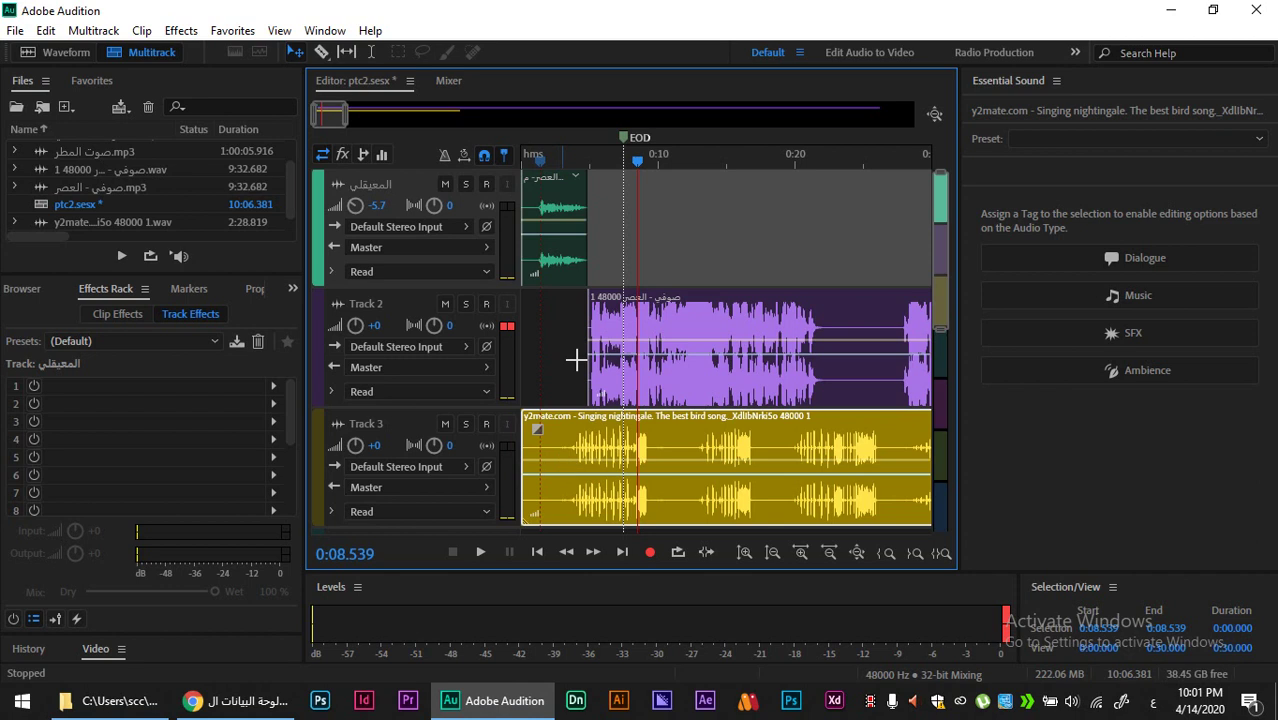
Step: Lower the Track 2 clip's volume line to -11.0 dB and play the mix from about 5 seconds
left_click(706, 342)
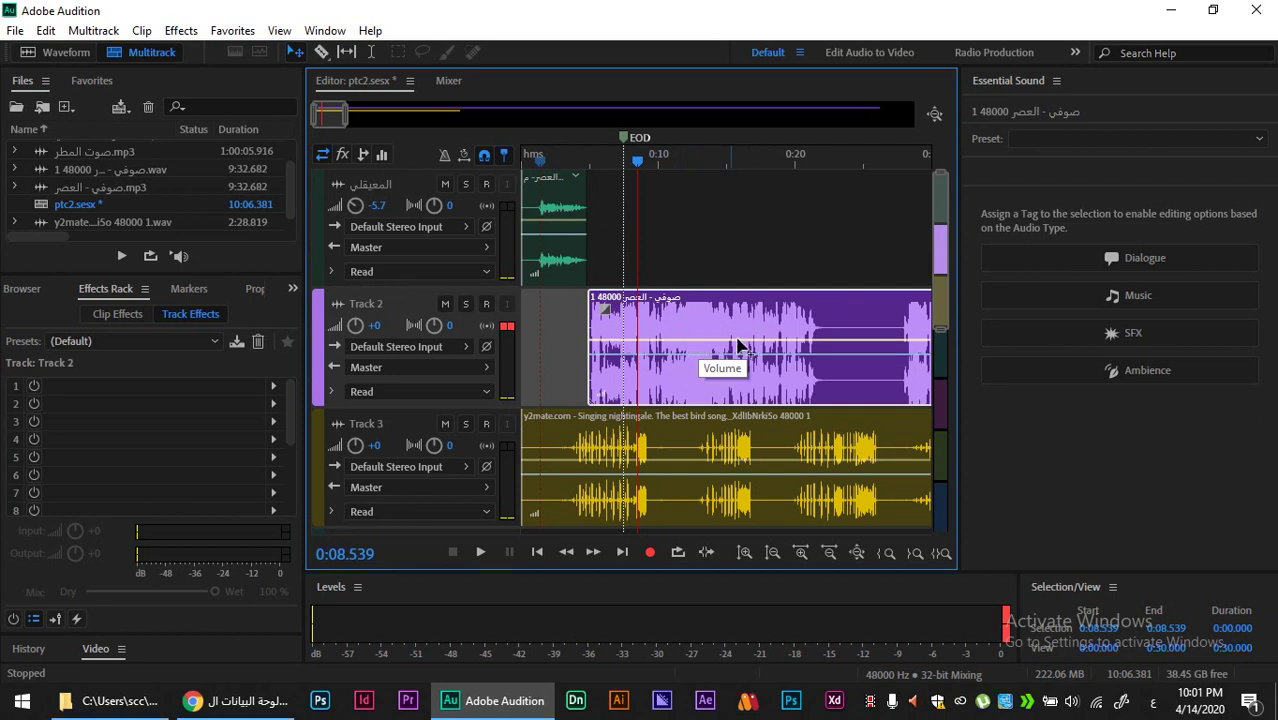
left_click_drag(693, 343, 691, 372)
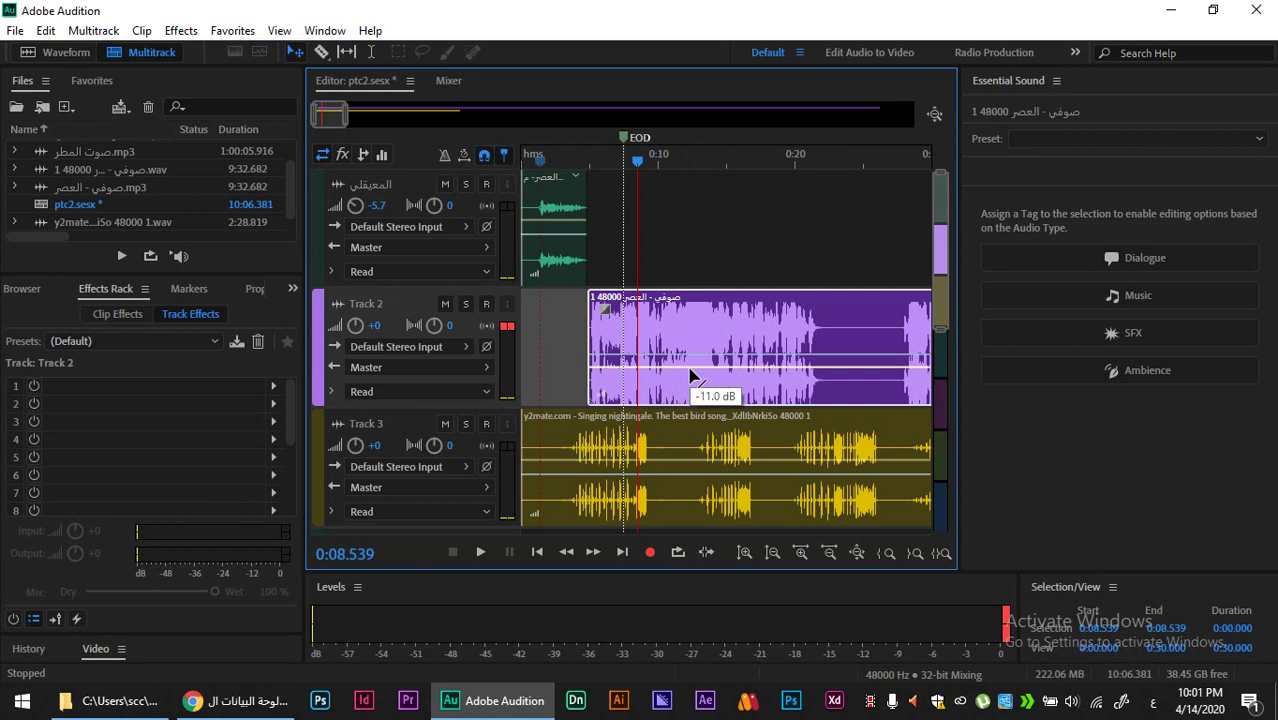
left_click(590, 160)
key("space")
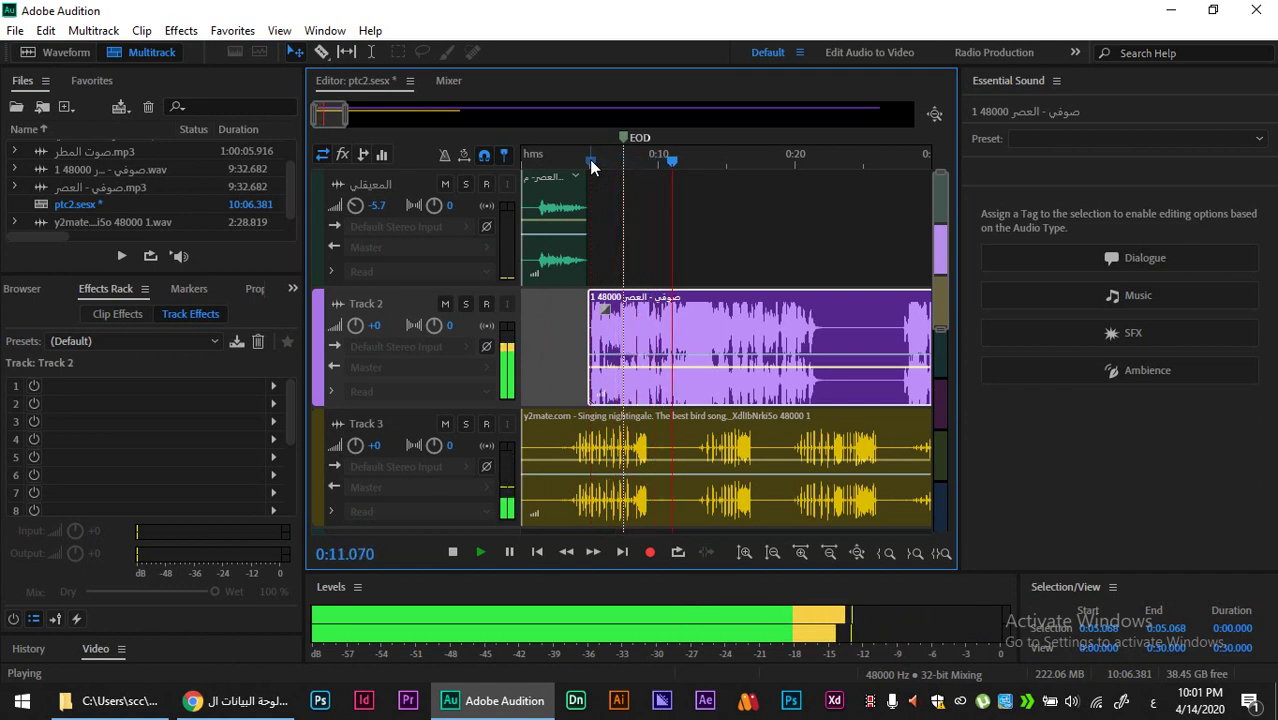
key("space")
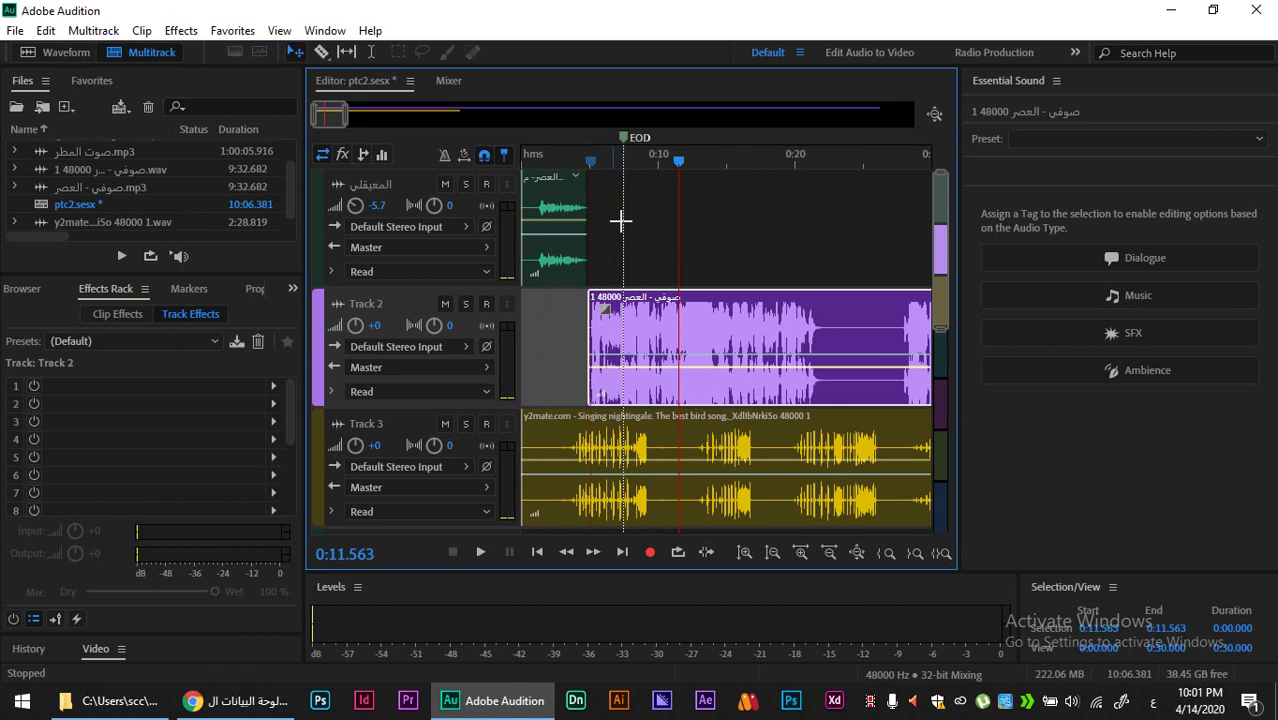
Step: Add volume keyframes to the Track 2 clip at about 9.2 and 6.2 seconds and lower the earlier one to -34.2 dB
left_click(653, 165)
left_click_drag(652, 165, 648, 150)
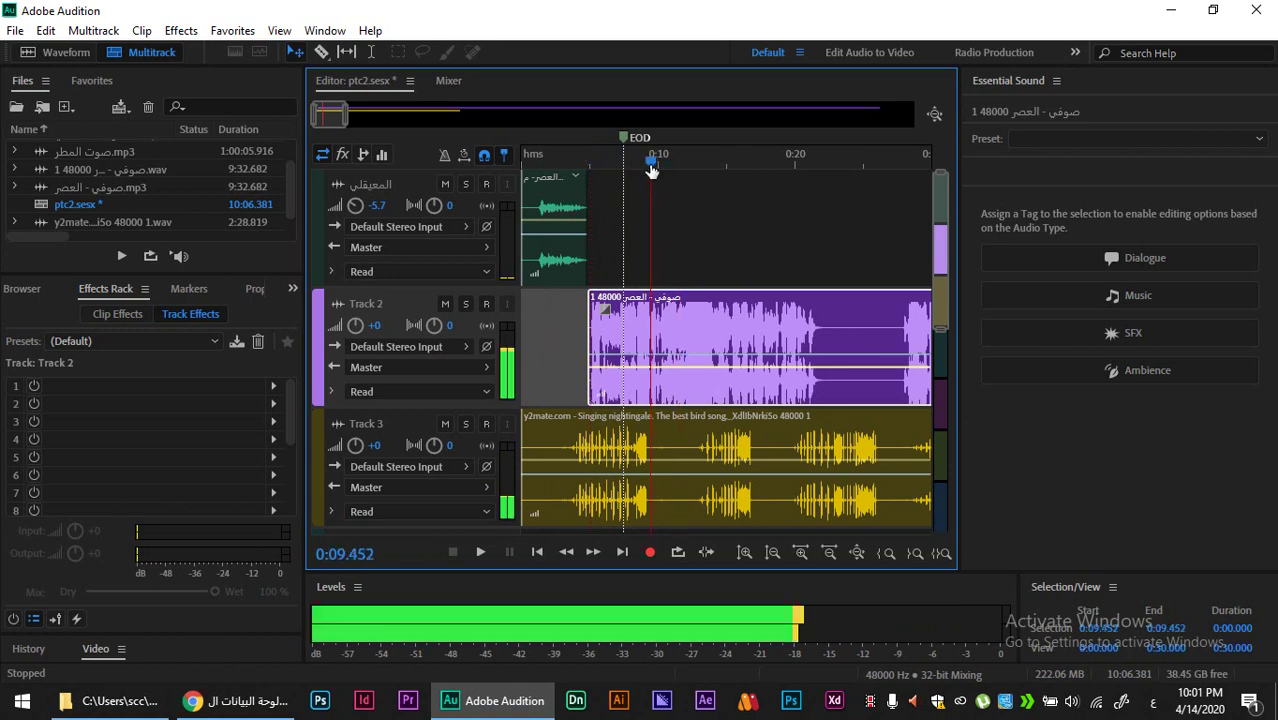
scroll(600, 480, "up", 2, "alt")
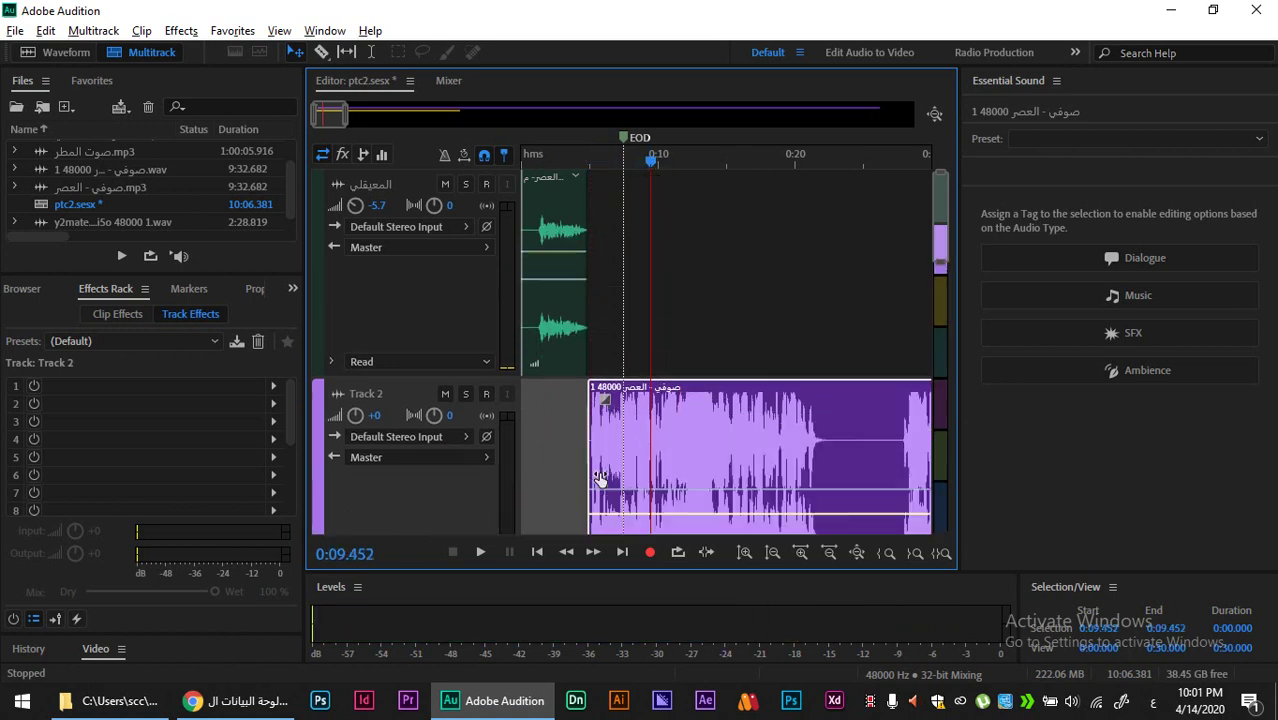
scroll(600, 480, "down", 3, "alt")
left_click_drag(653, 165, 648, 160)
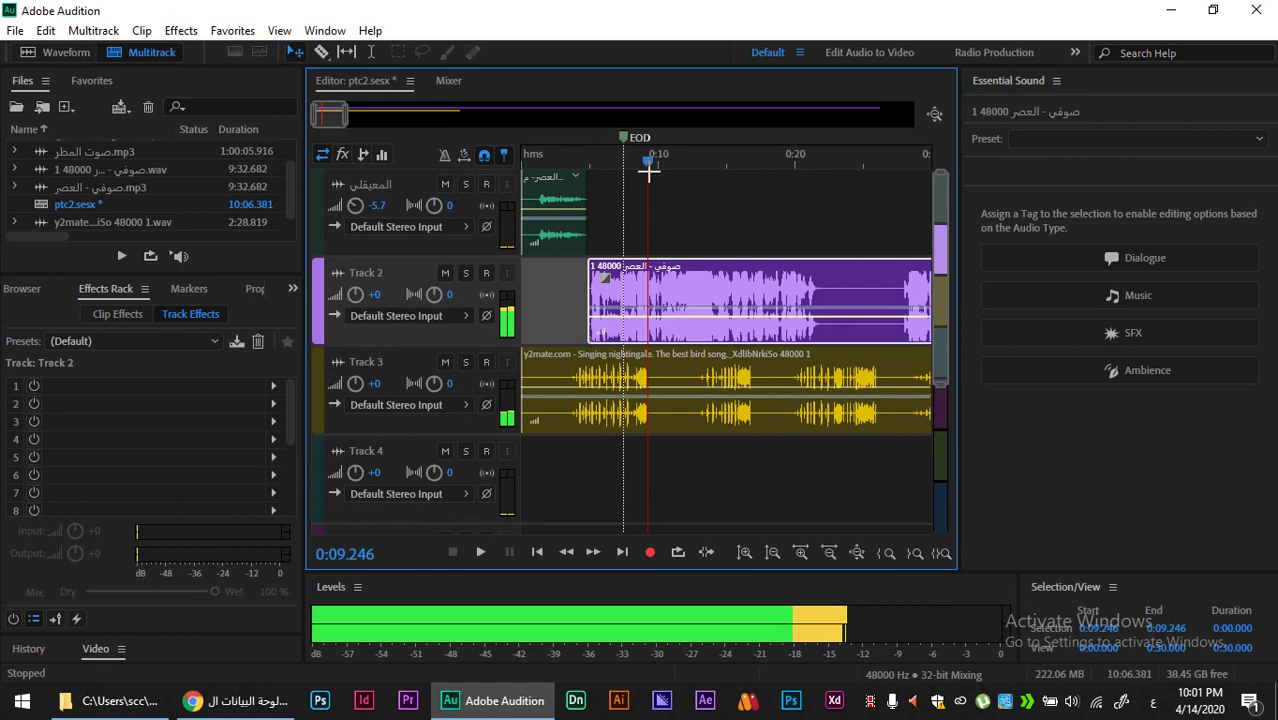
scroll(672, 440, "up", 2, "alt")
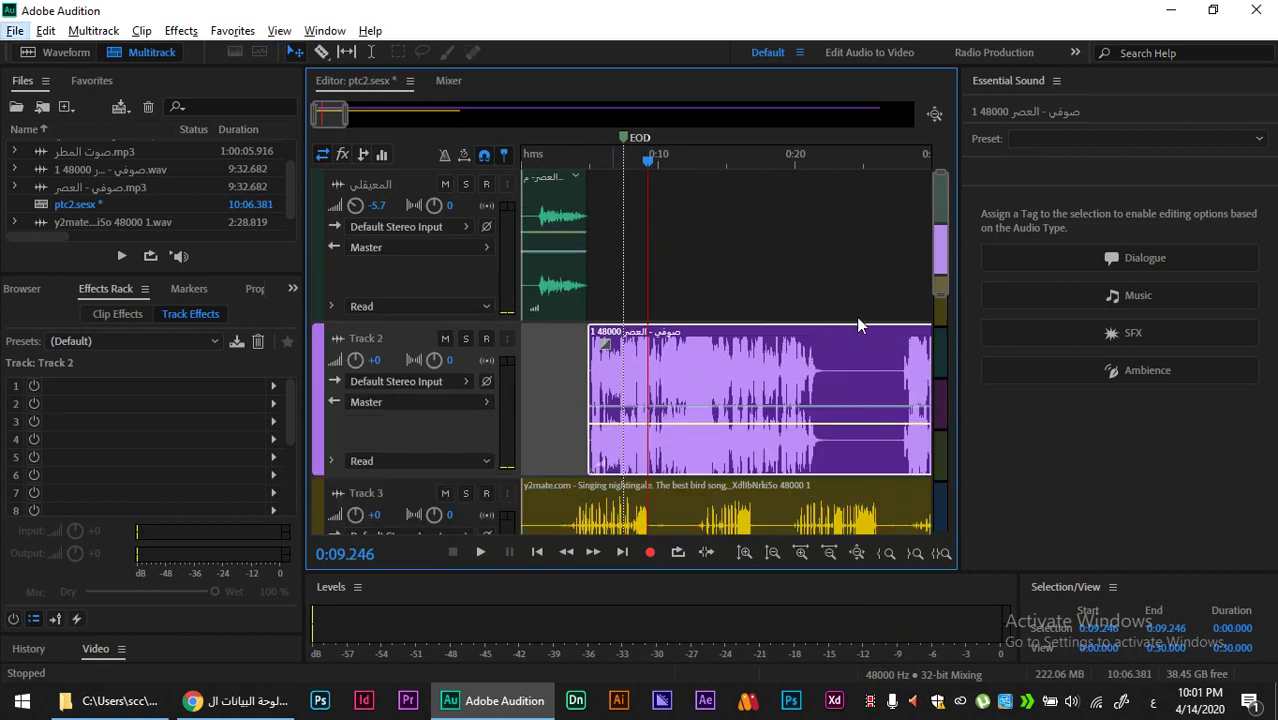
left_click_drag(940, 220, 951, 252)
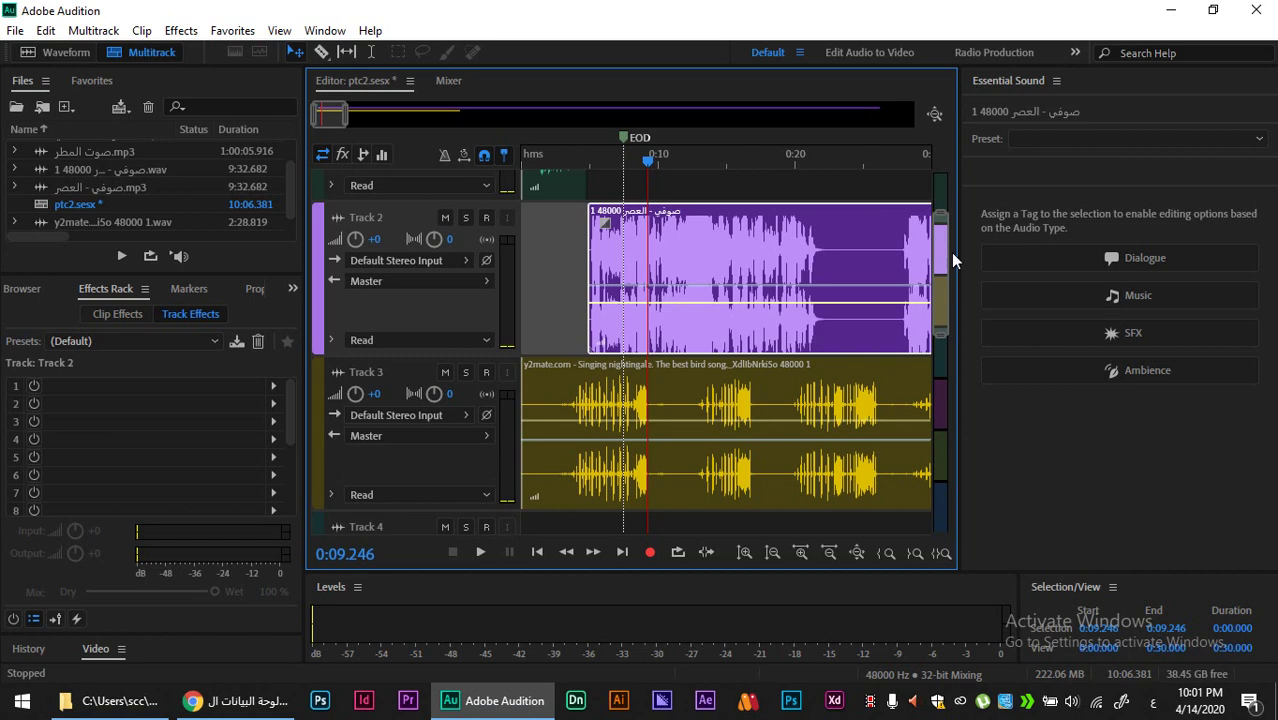
left_click(651, 303)
left_click_drag(647, 165, 605, 162)
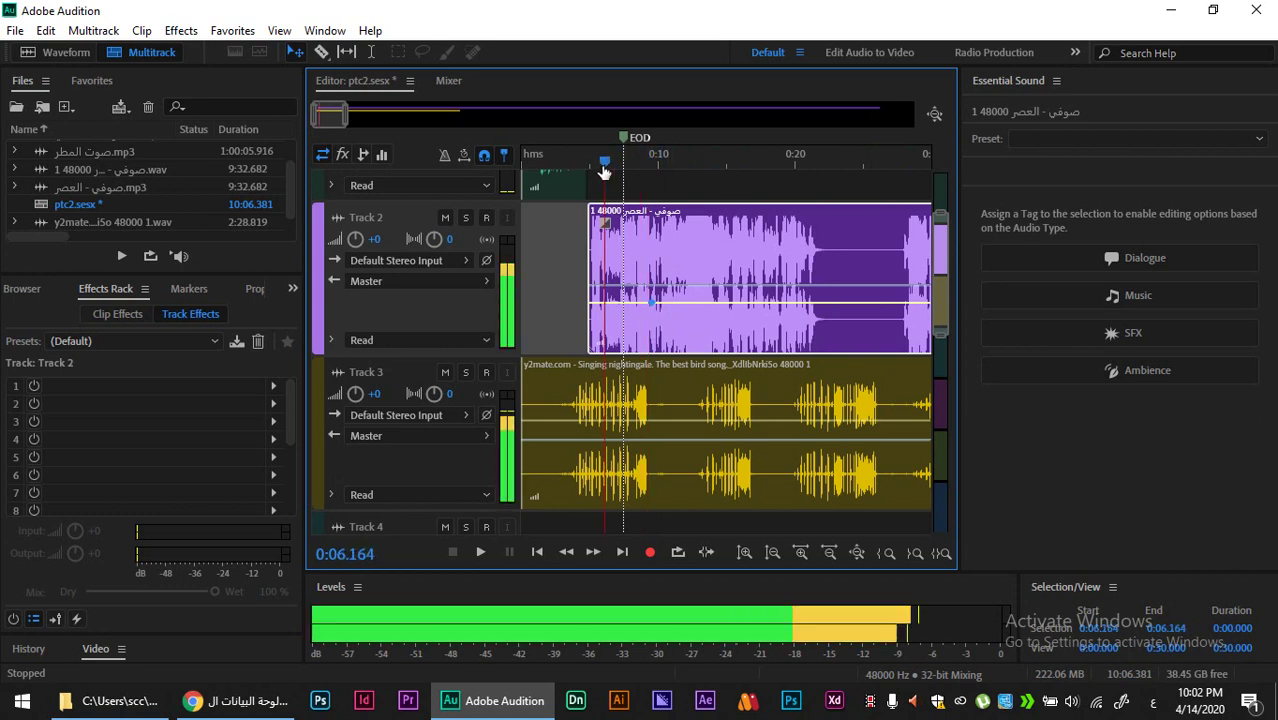
left_click(606, 305)
left_click_drag(606, 310, 607, 341)
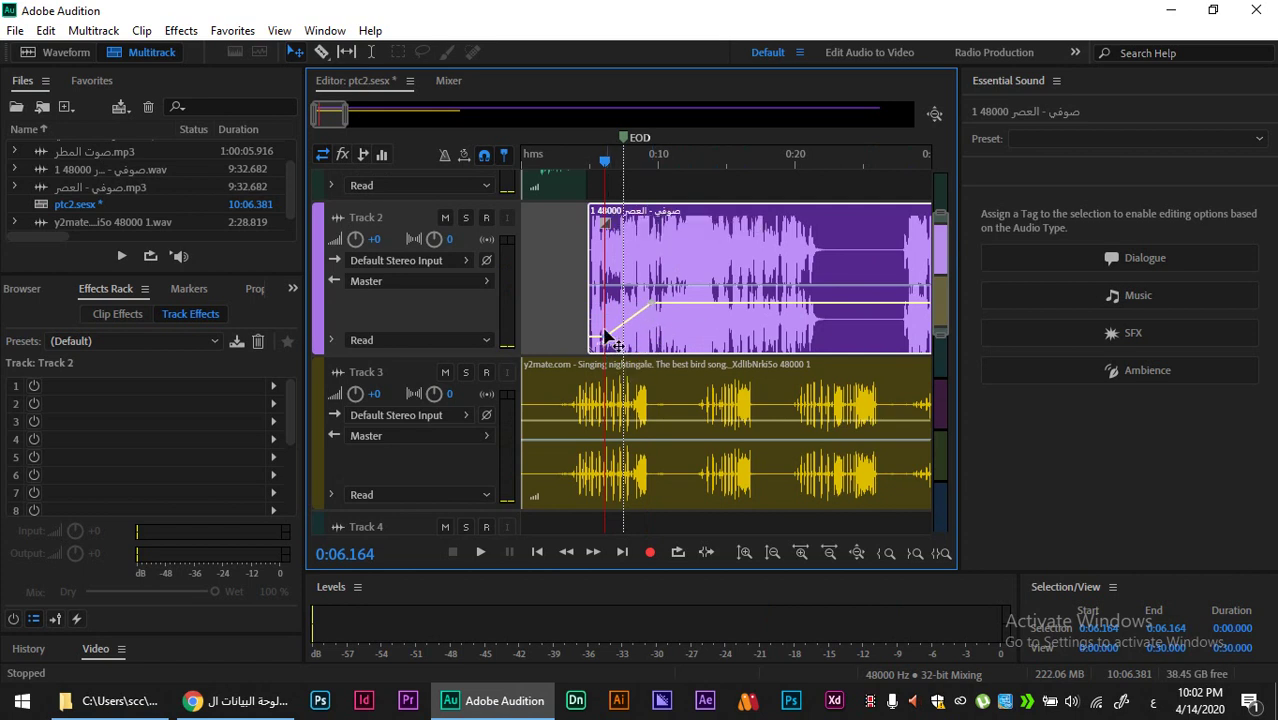
mouse_move(606, 340)
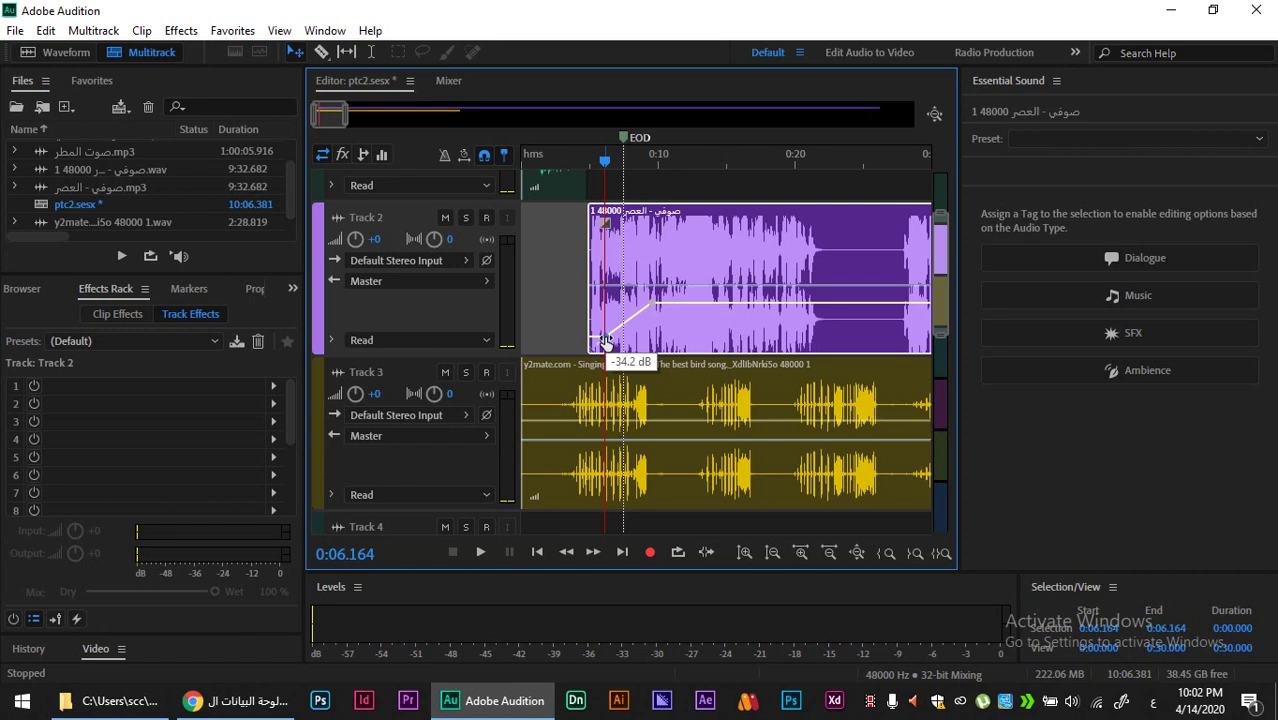
Step: Play the Track 2 clip's volume ramp from about 5.5 seconds, and undo its keyframe changes
key("space")
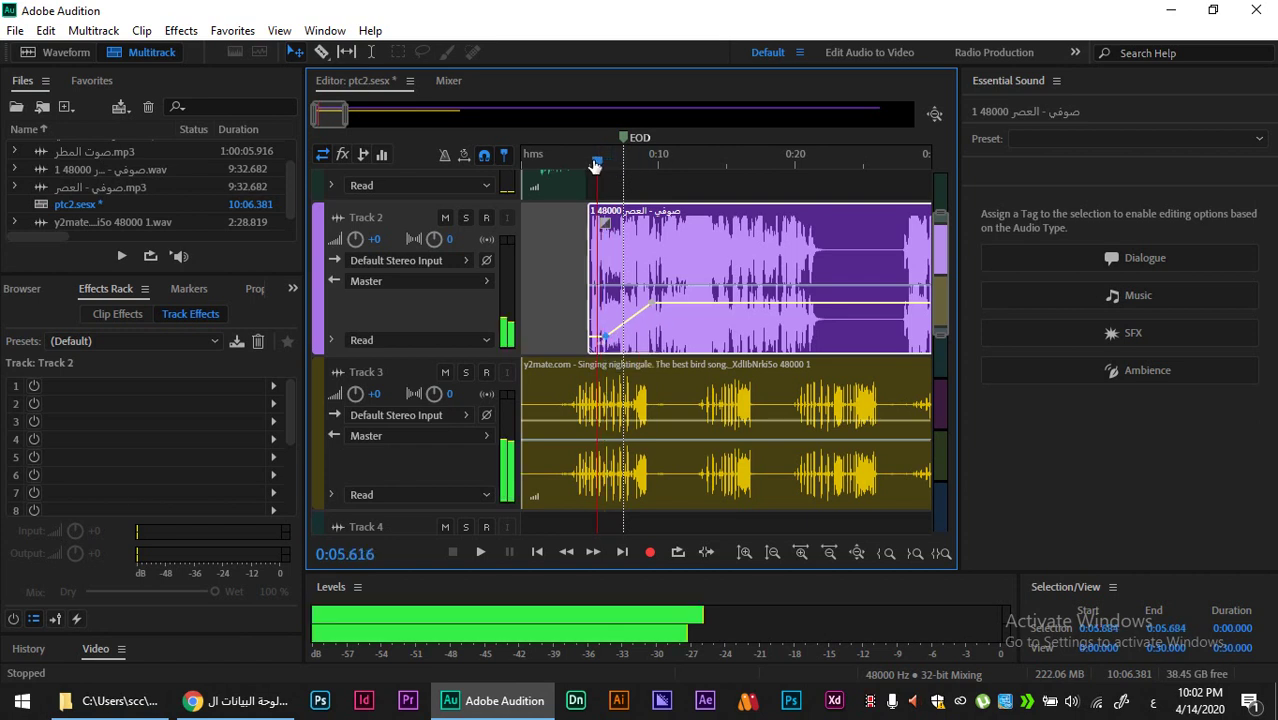
left_click(596, 164)
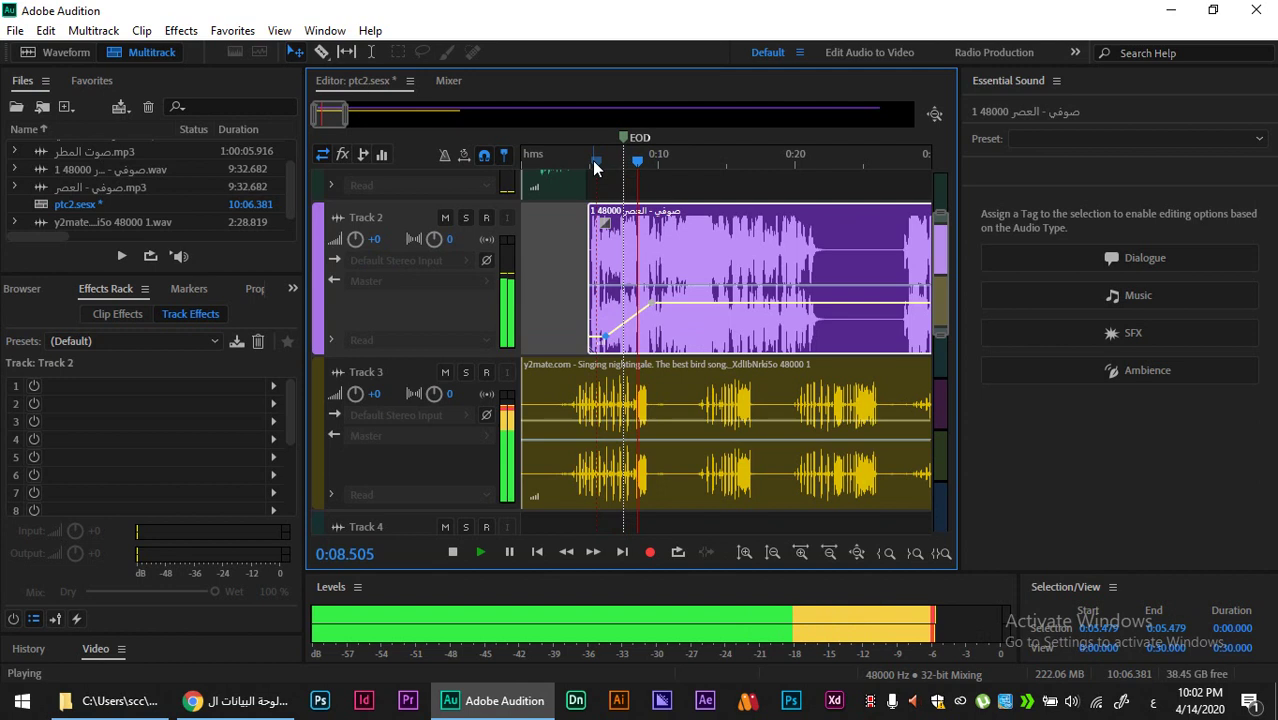
key("space")
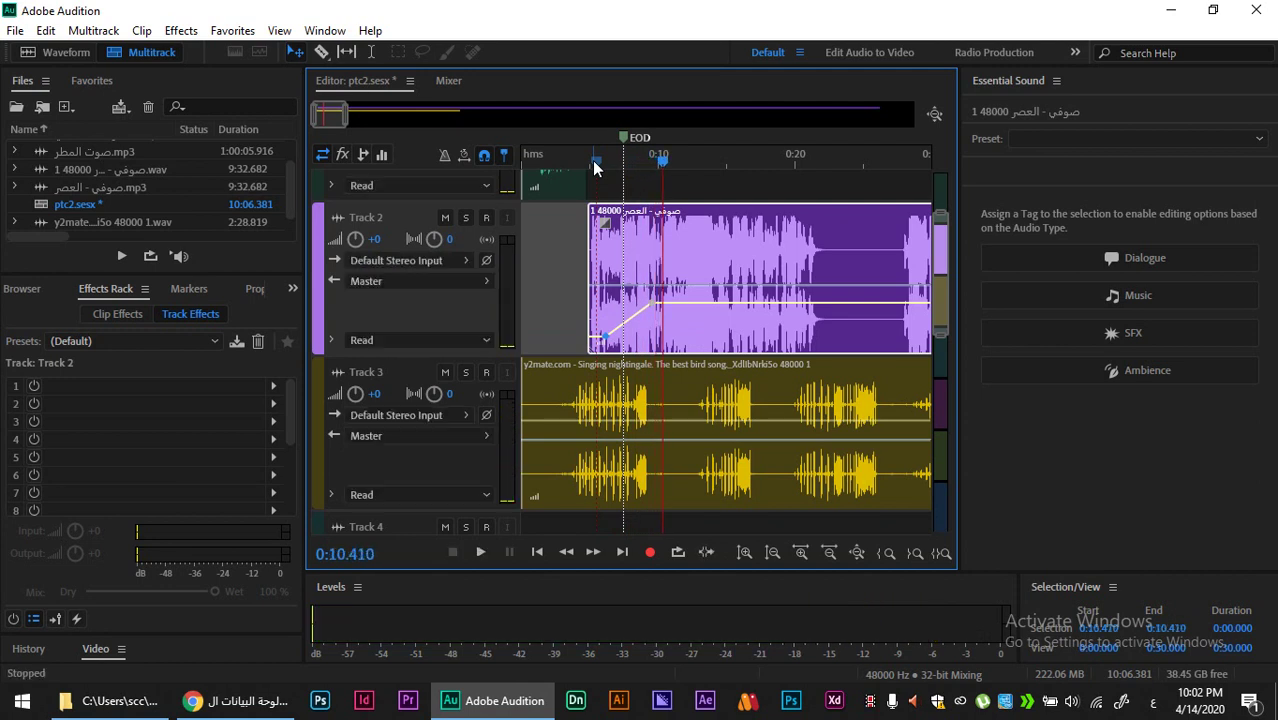
key("ctrl+z")
Step: Add volume keyframes to the Track 3 nightingale clip at about 9.3 seconds and near its start, lowering the earlier one for a rising ramp
left_click_drag(659, 162, 650, 162)
left_click(645, 400)
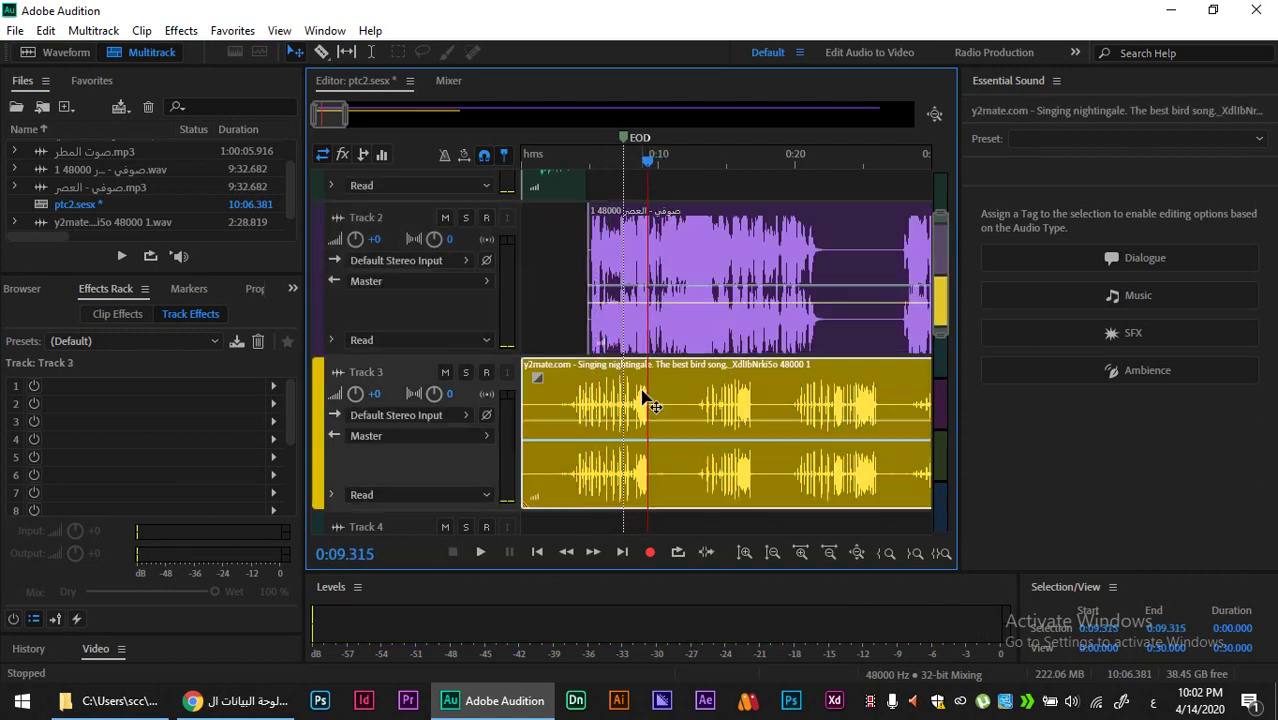
left_click(647, 421)
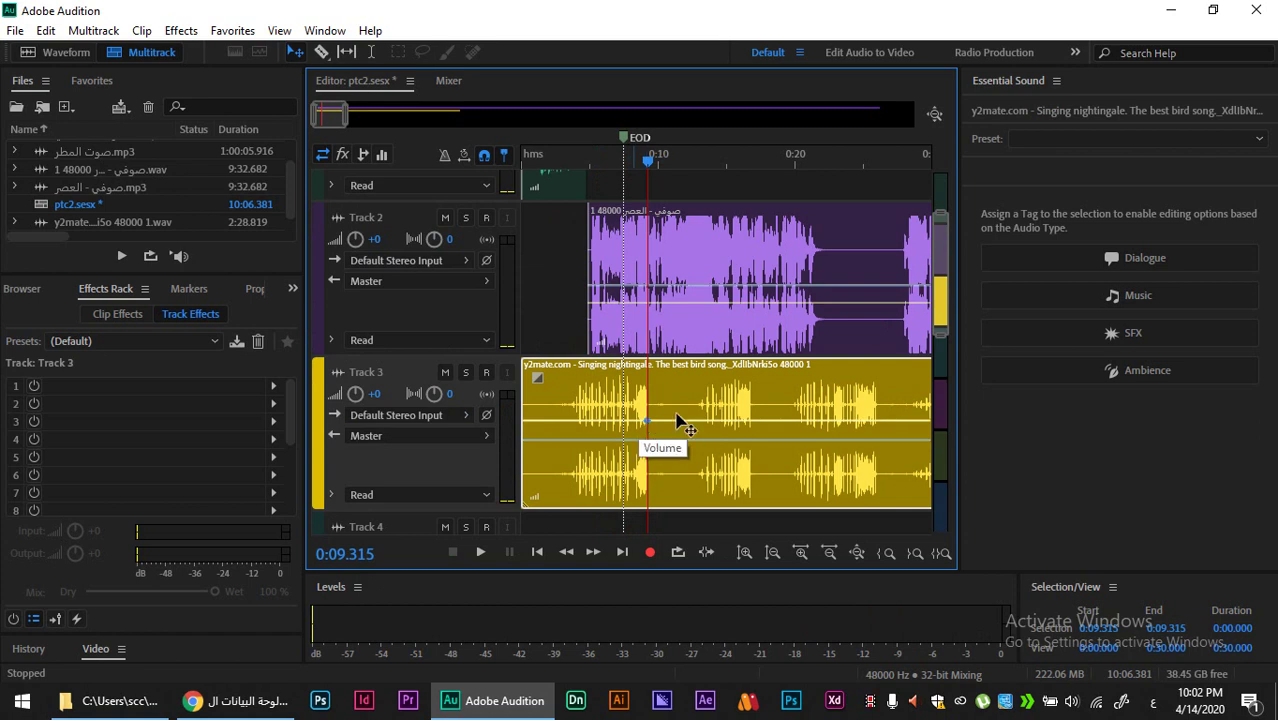
left_click(573, 422)
left_click_drag(573, 424, 561, 482)
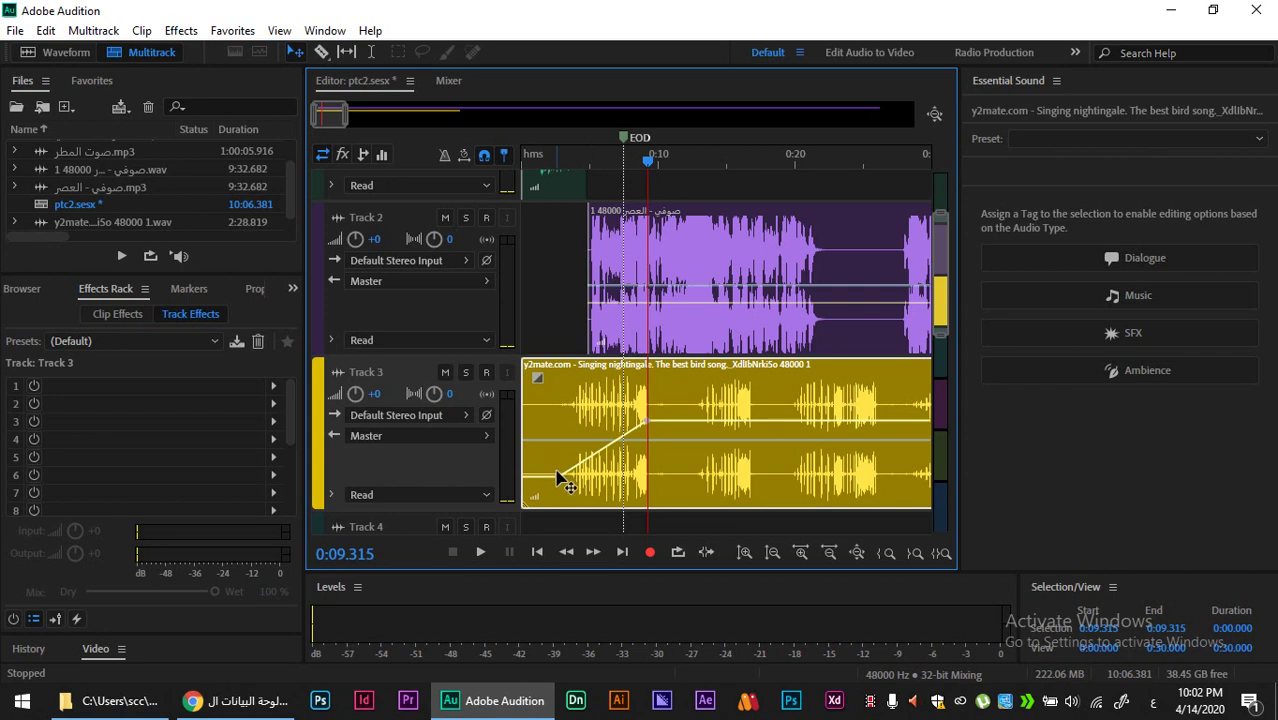
Step: Play the session from about 4 seconds to check the nightingale clip's rising volume
left_click(575, 160)
key("space")
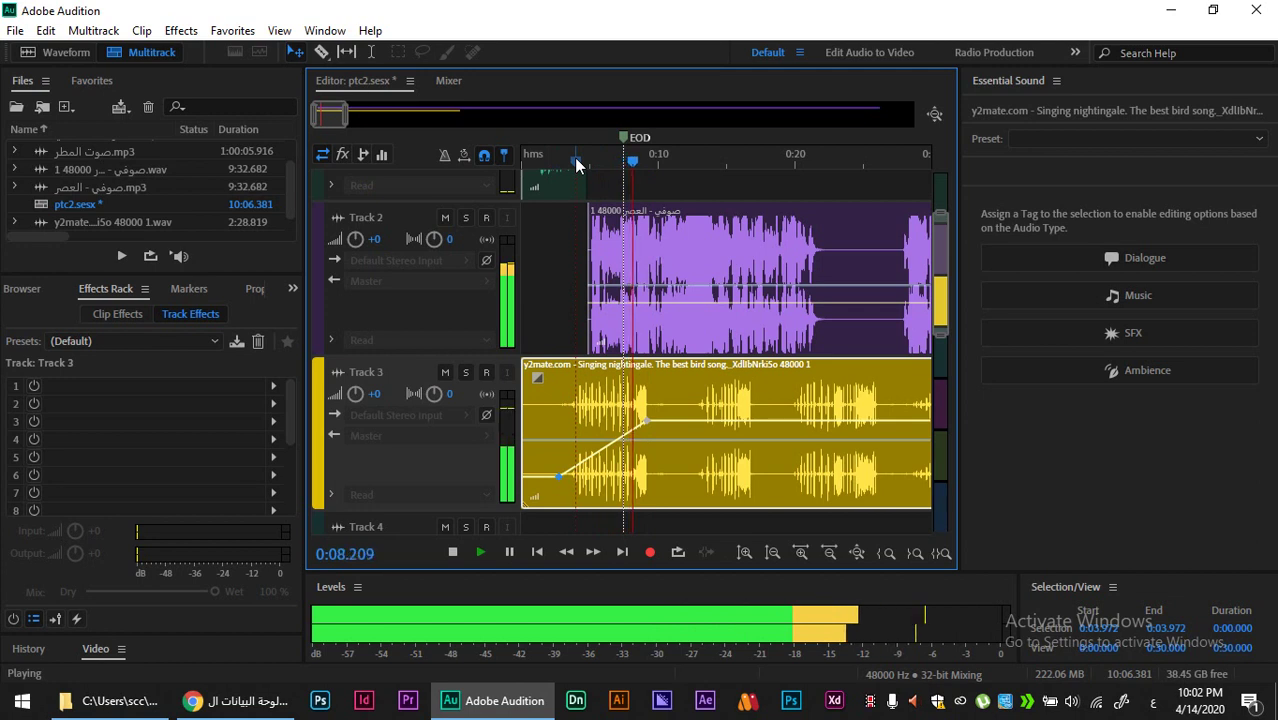
key("space")
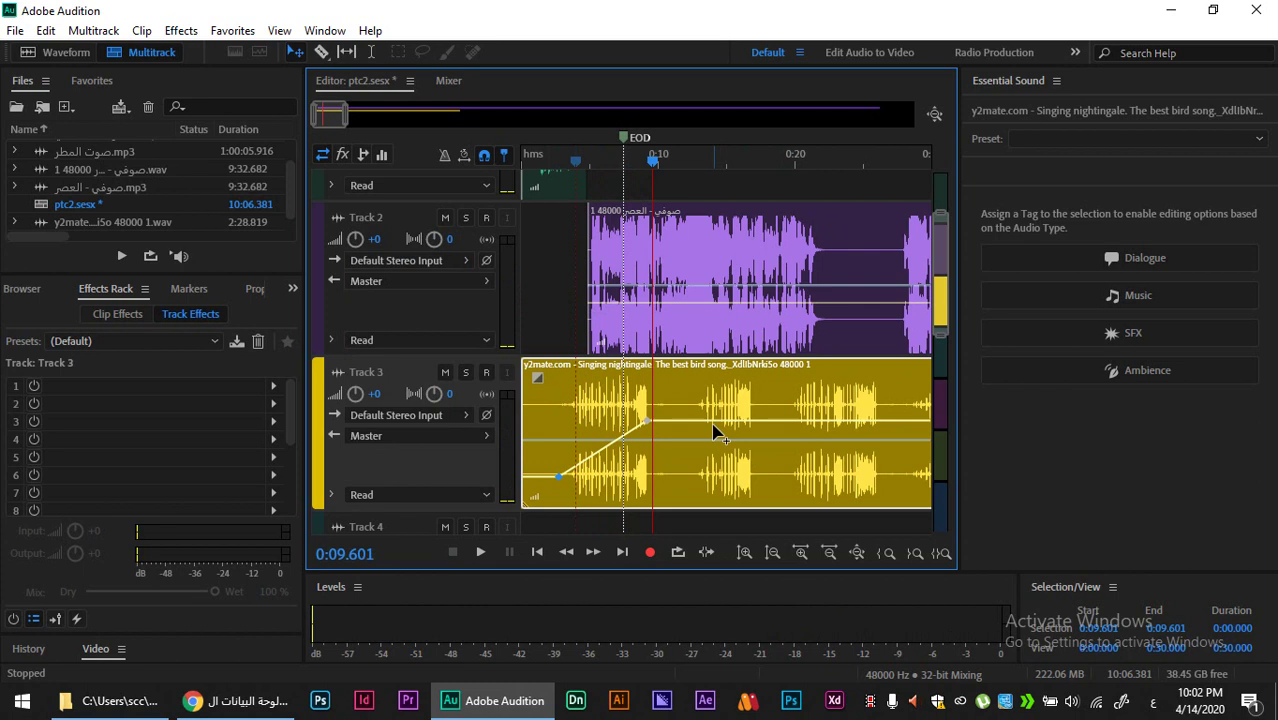
Step: Add a third volume keyframe to the nightingale clip at about 26.7 seconds and lower it level with the keyframe at 9.3 seconds
mouse_move(712, 424)
scroll(616, 428, "down", 4)
scroll(616, 428, "up", 2)
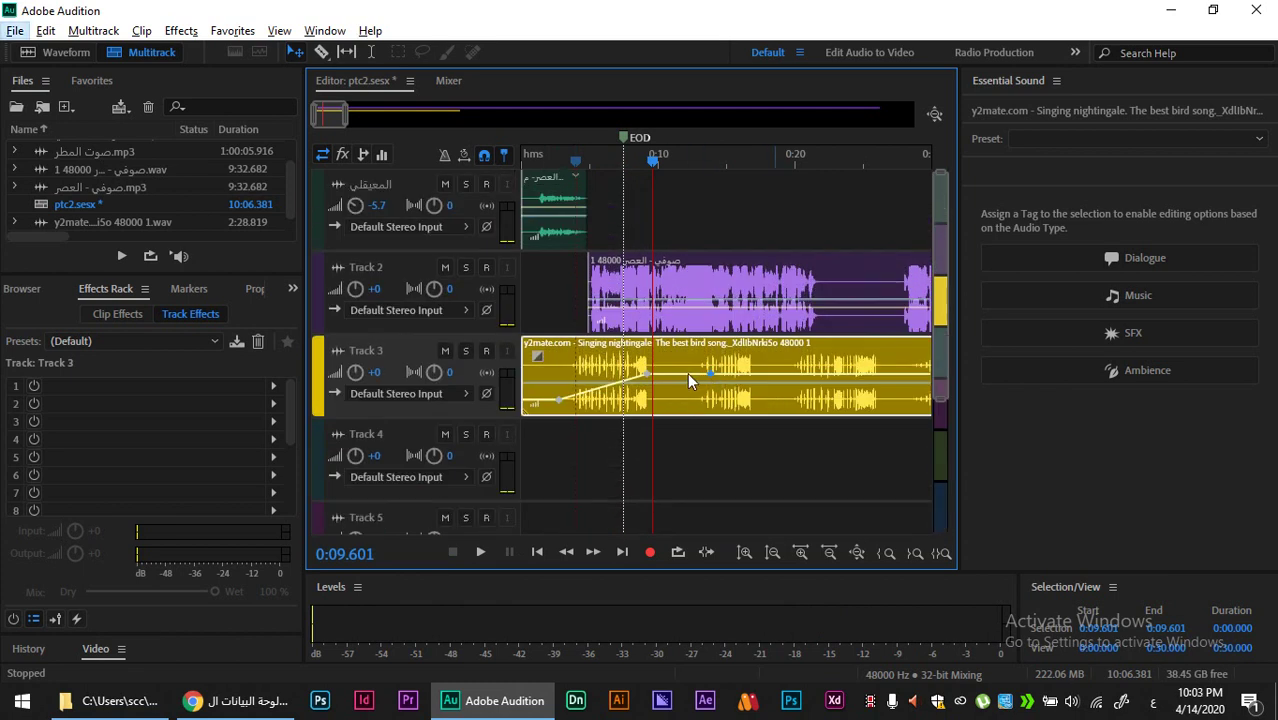
left_click_drag(646, 373, 886, 383)
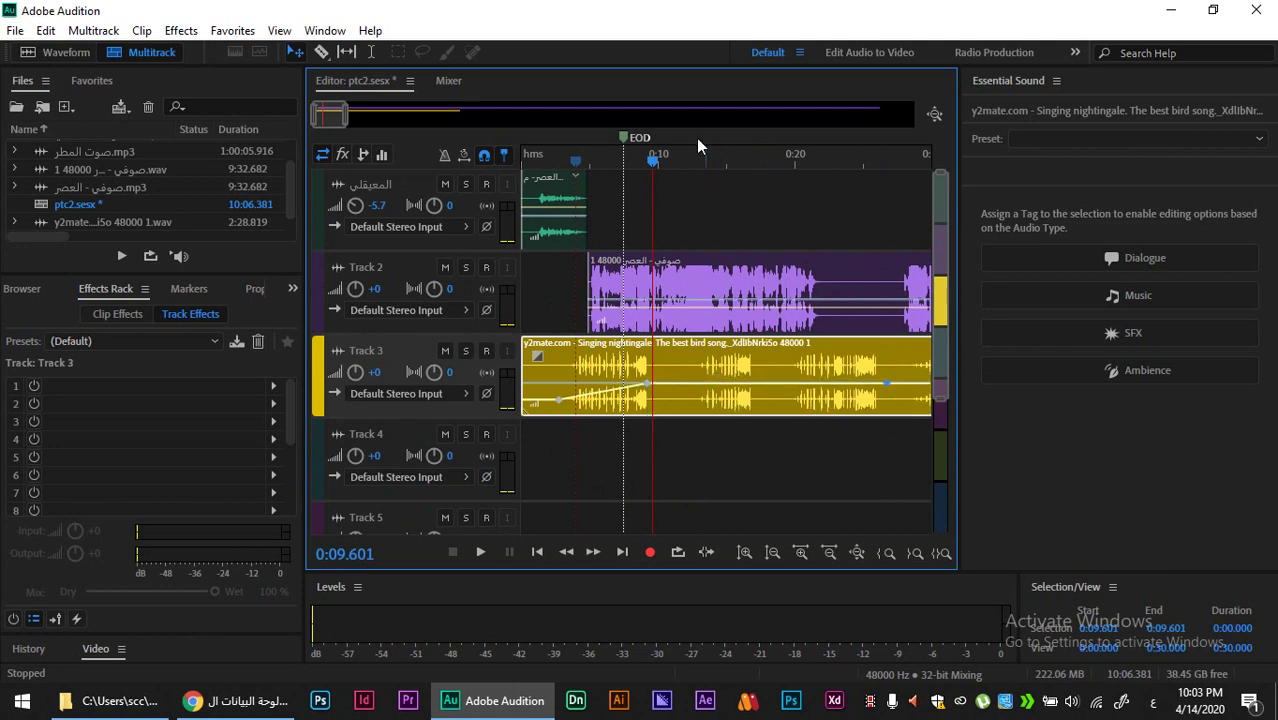
Step: Play the session from about 14.4 seconds to check the nightingale clip's level under the Track 2 recitation
left_click(711, 172)
left_click(719, 162)
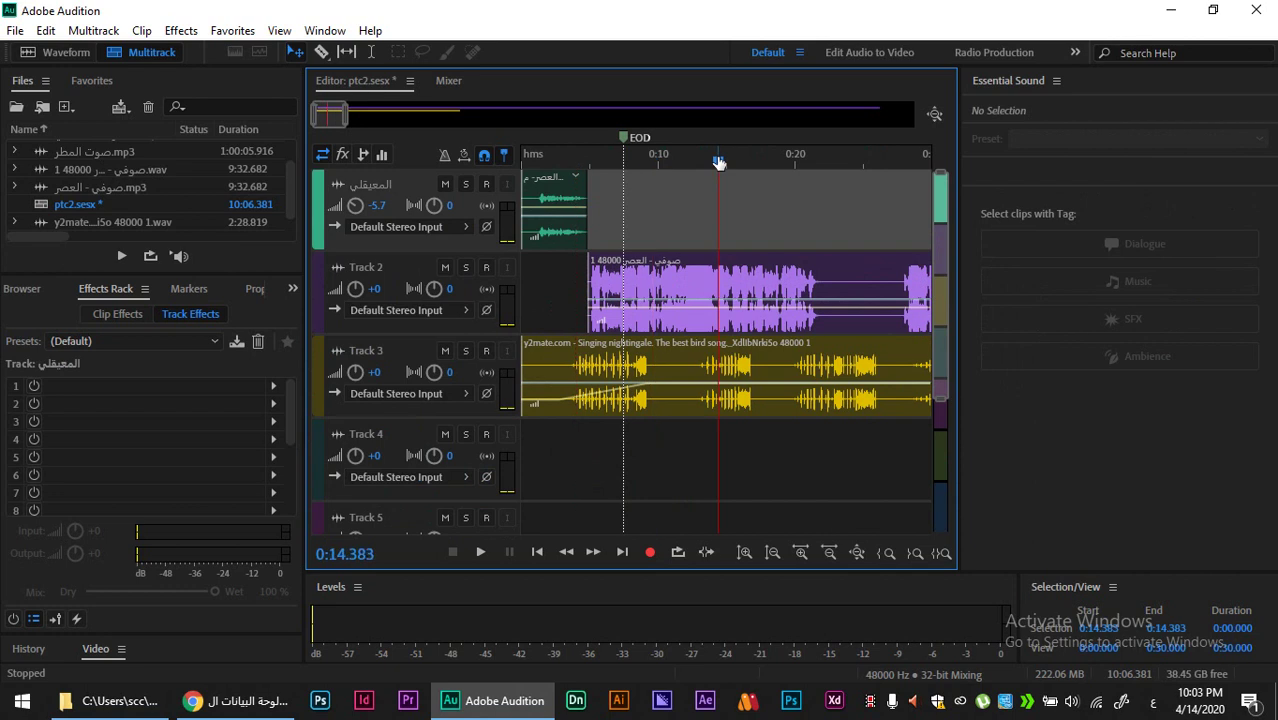
key("space")
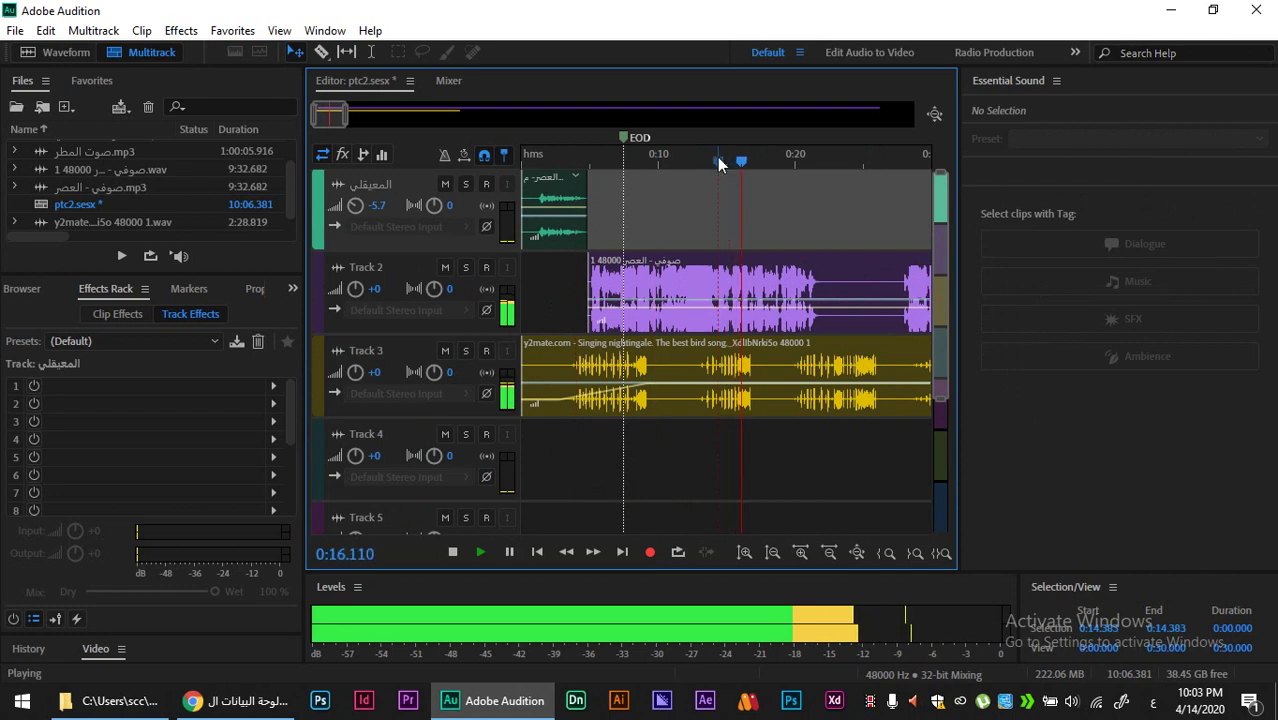
key("space")
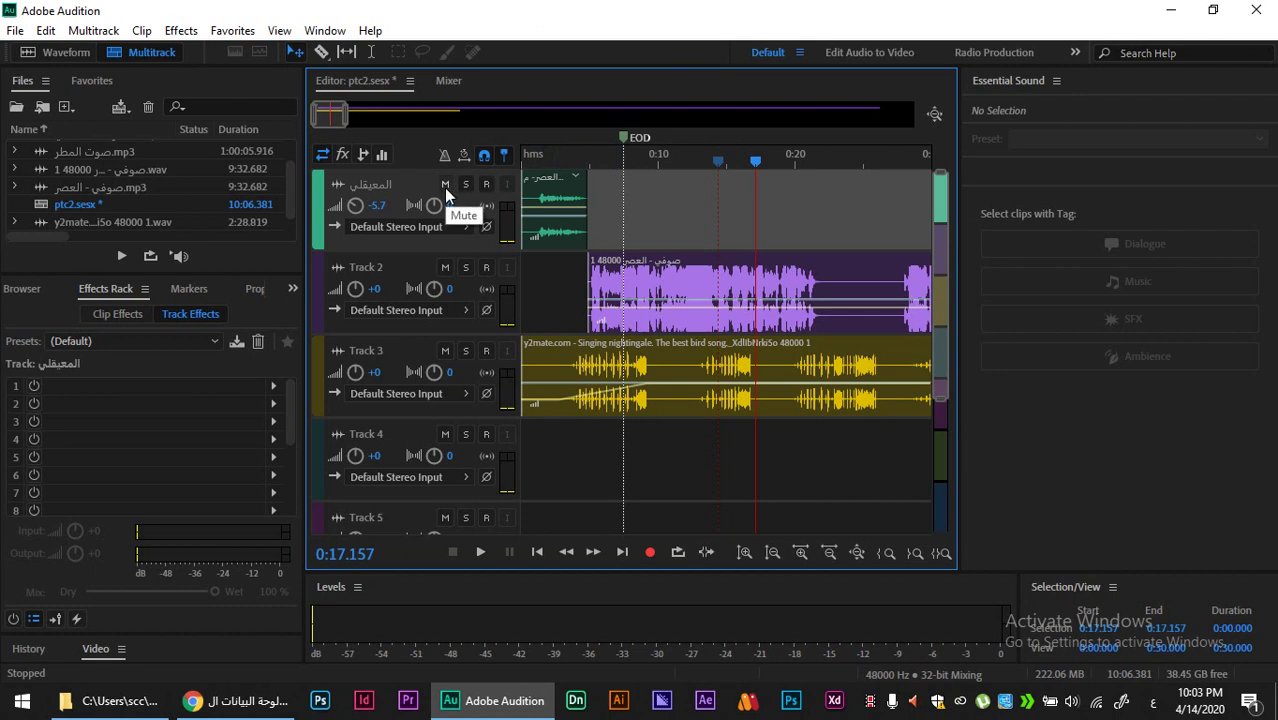
Step: Mute the first track and play the session from about 2.1 seconds
left_click(550, 157)
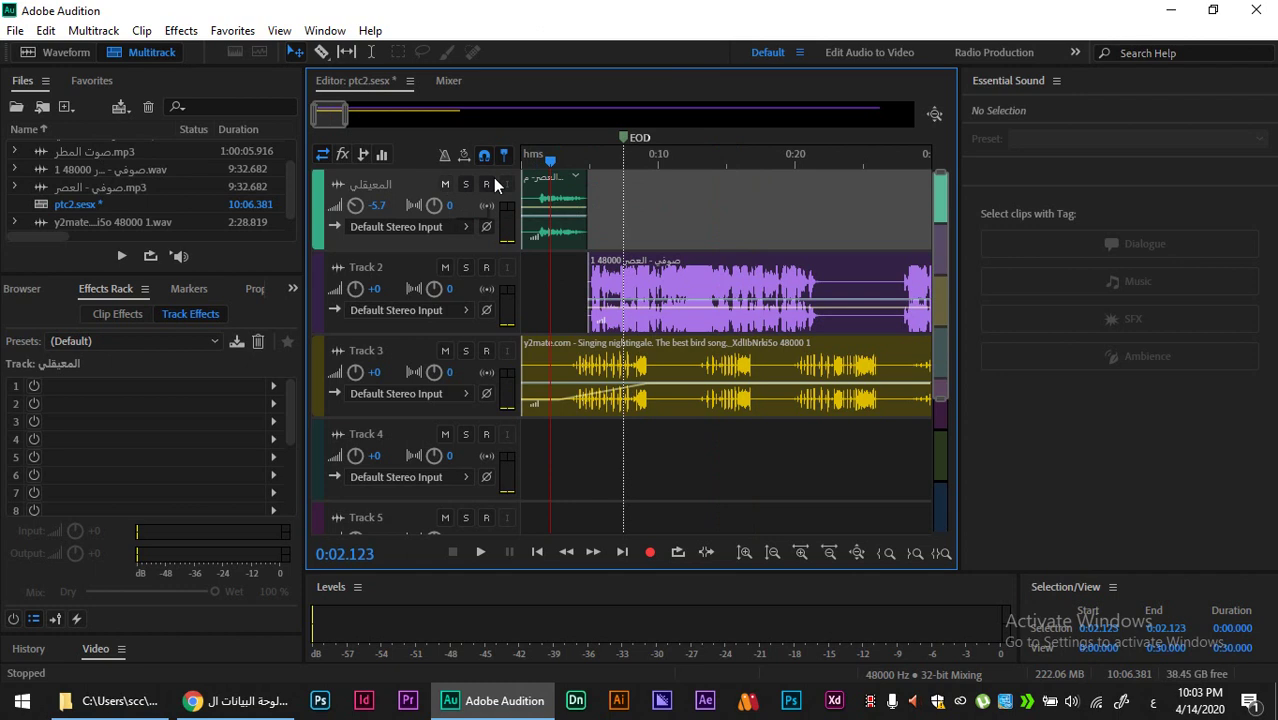
left_click(444, 186)
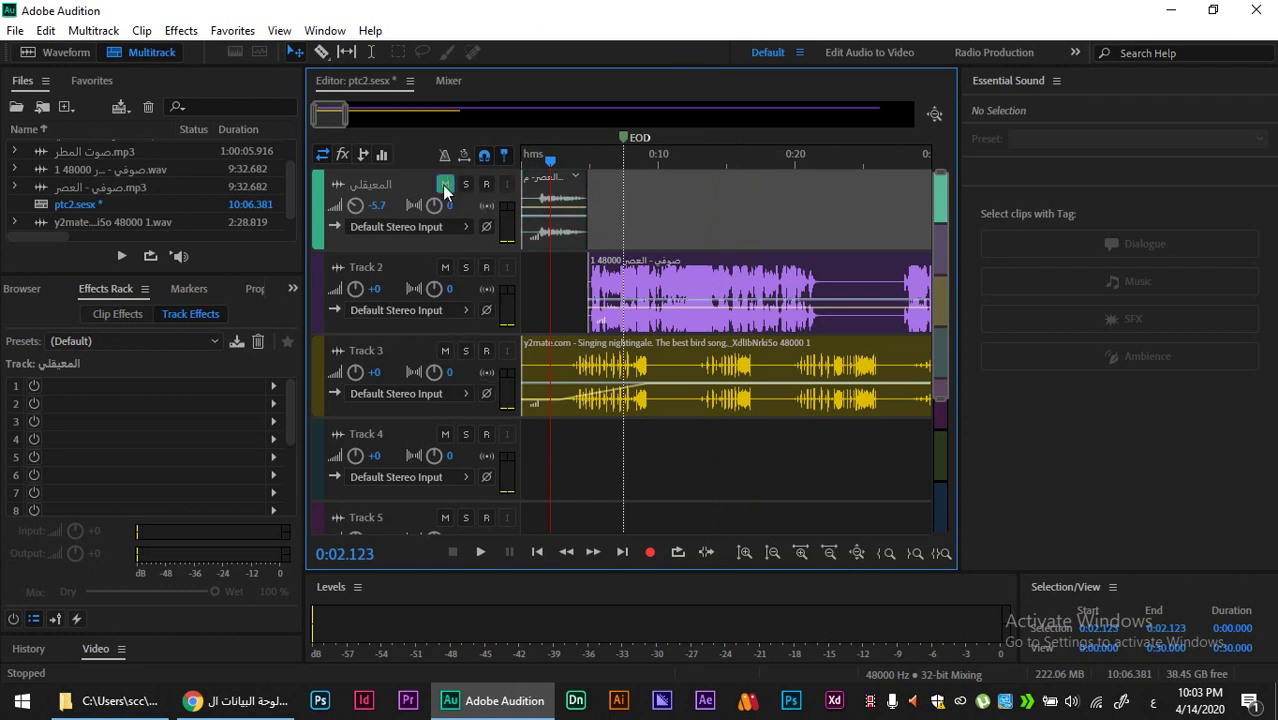
key("space")
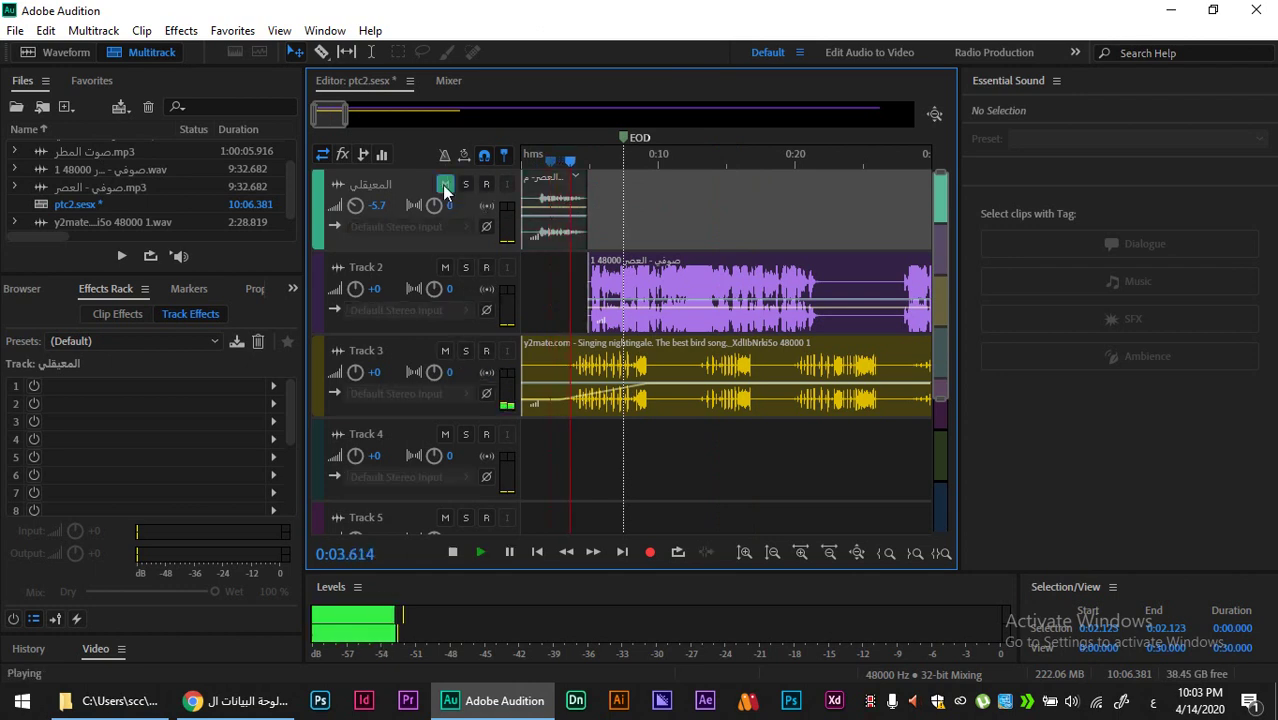
key("space")
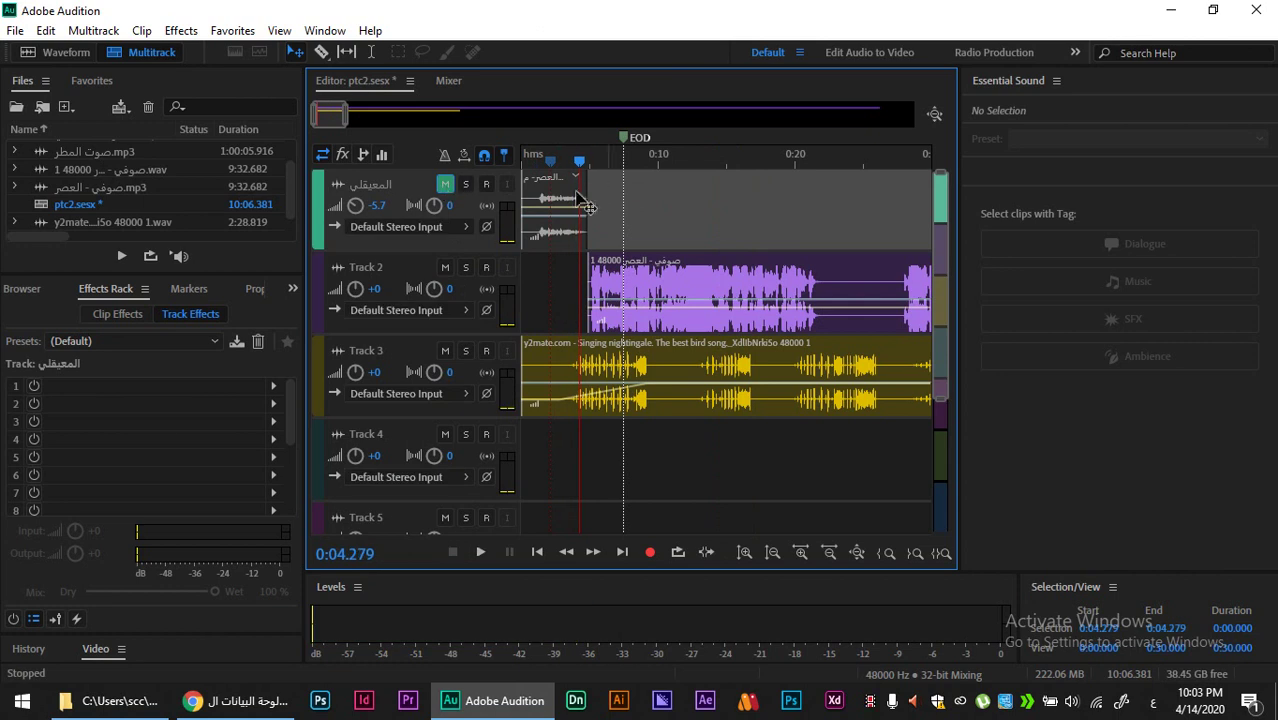
Step: Unmute the first track, play it soloed from about 1.1 seconds, and turn its solo off
left_click(464, 186)
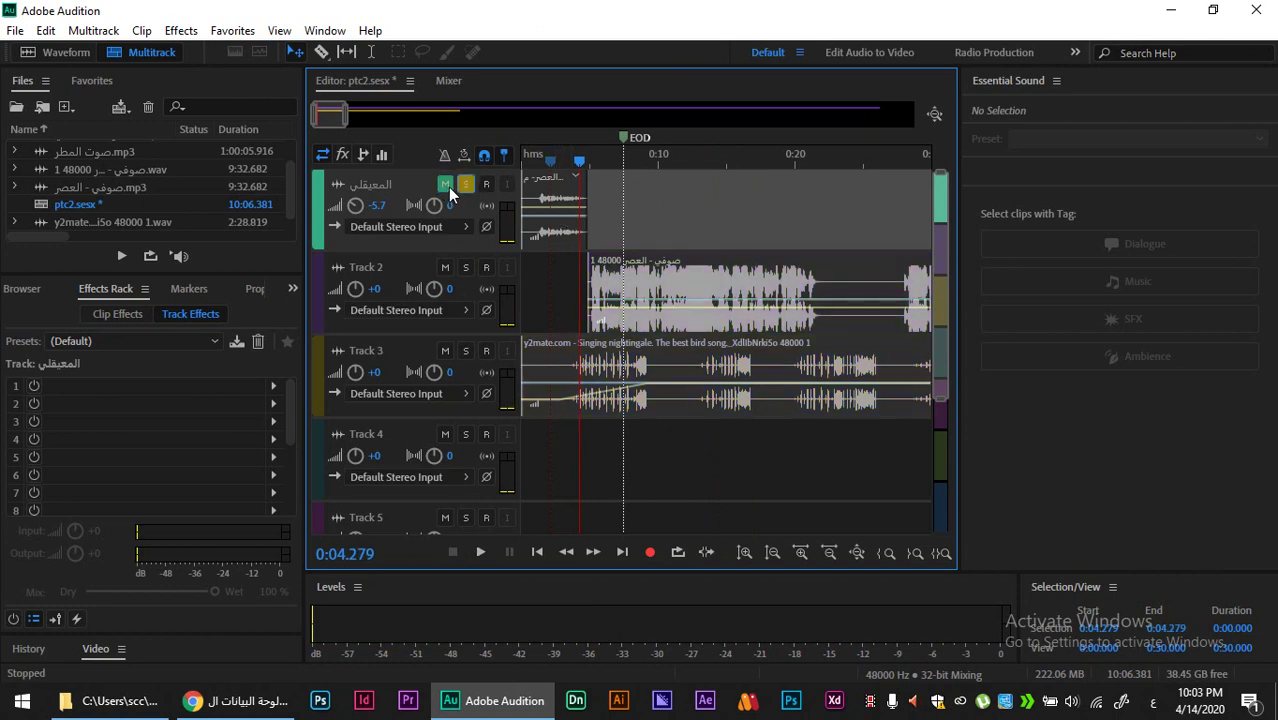
left_click(447, 186)
left_click(537, 158)
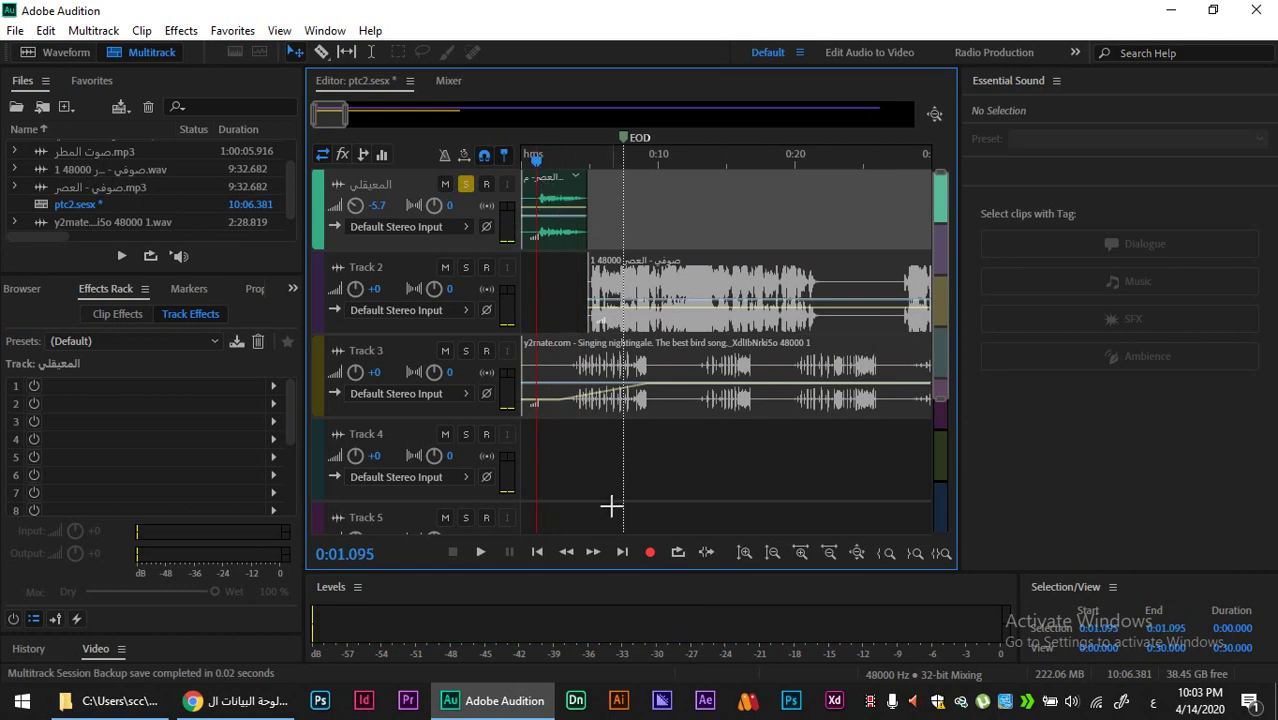
key("space")
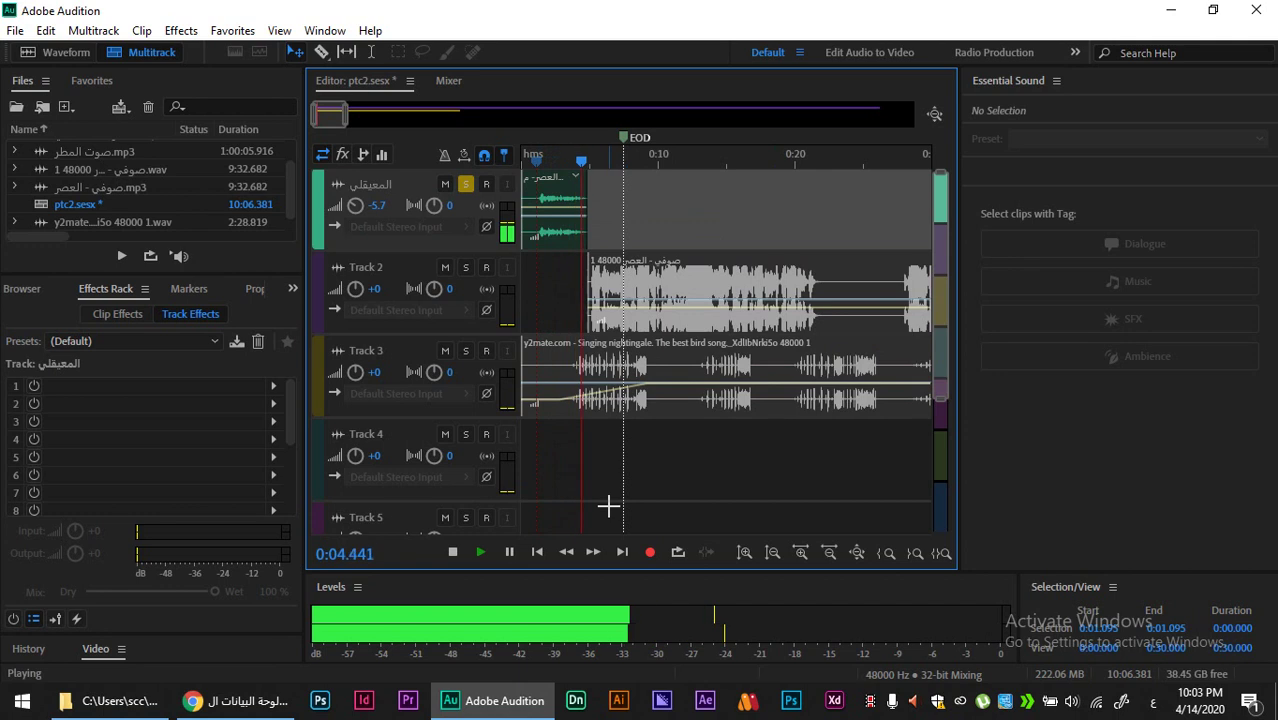
key("space")
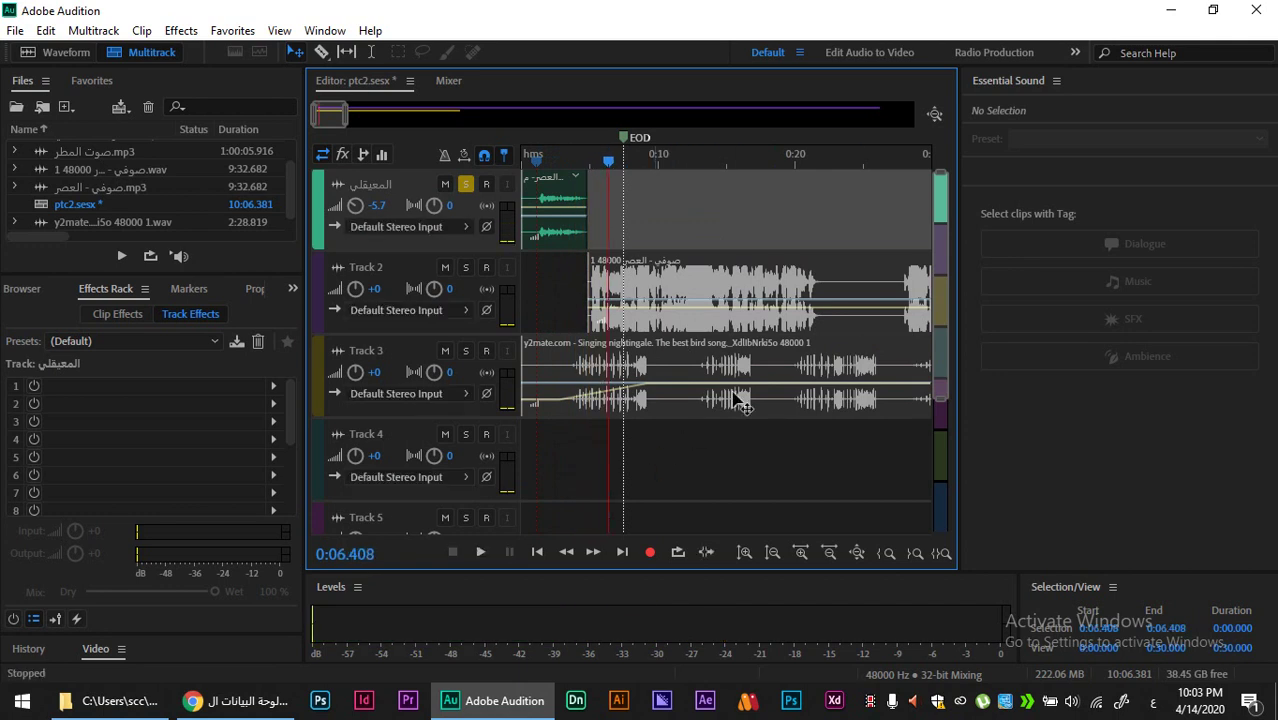
left_click(467, 185)
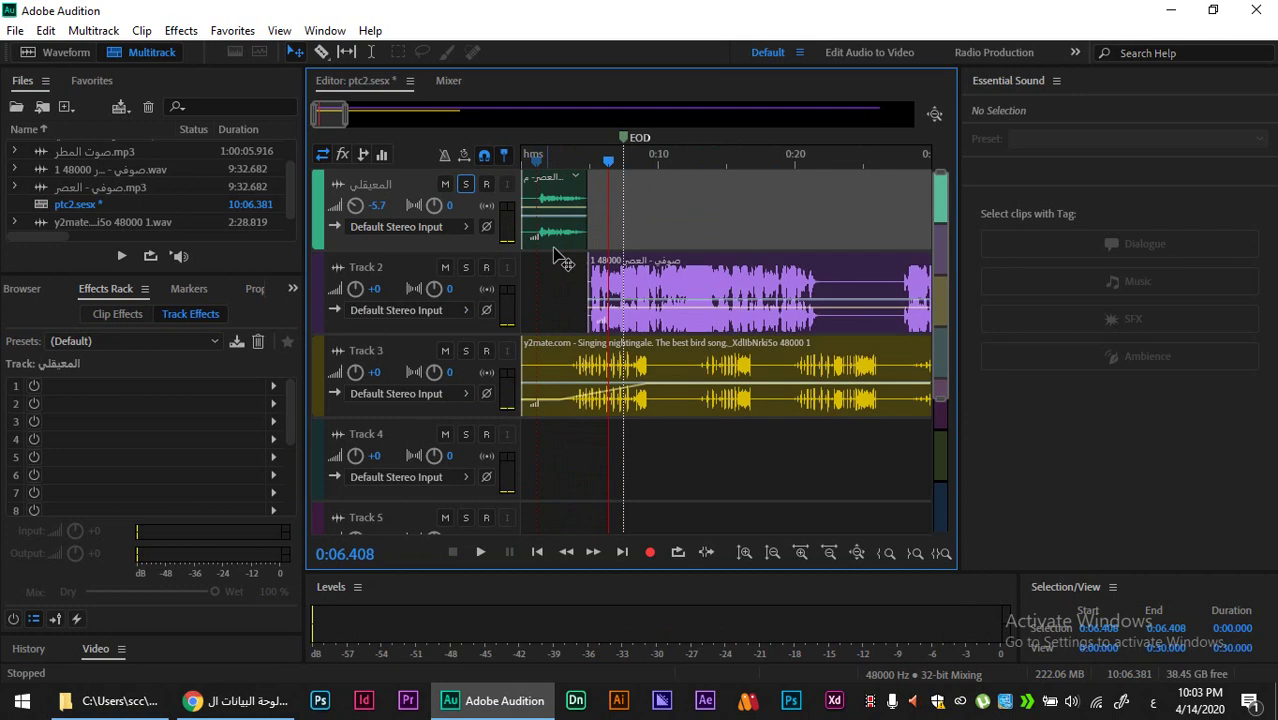
Step: Show the effects controls on the tracks and enlarge the first track to reveal its effect slots
left_click(343, 155)
left_click(553, 158)
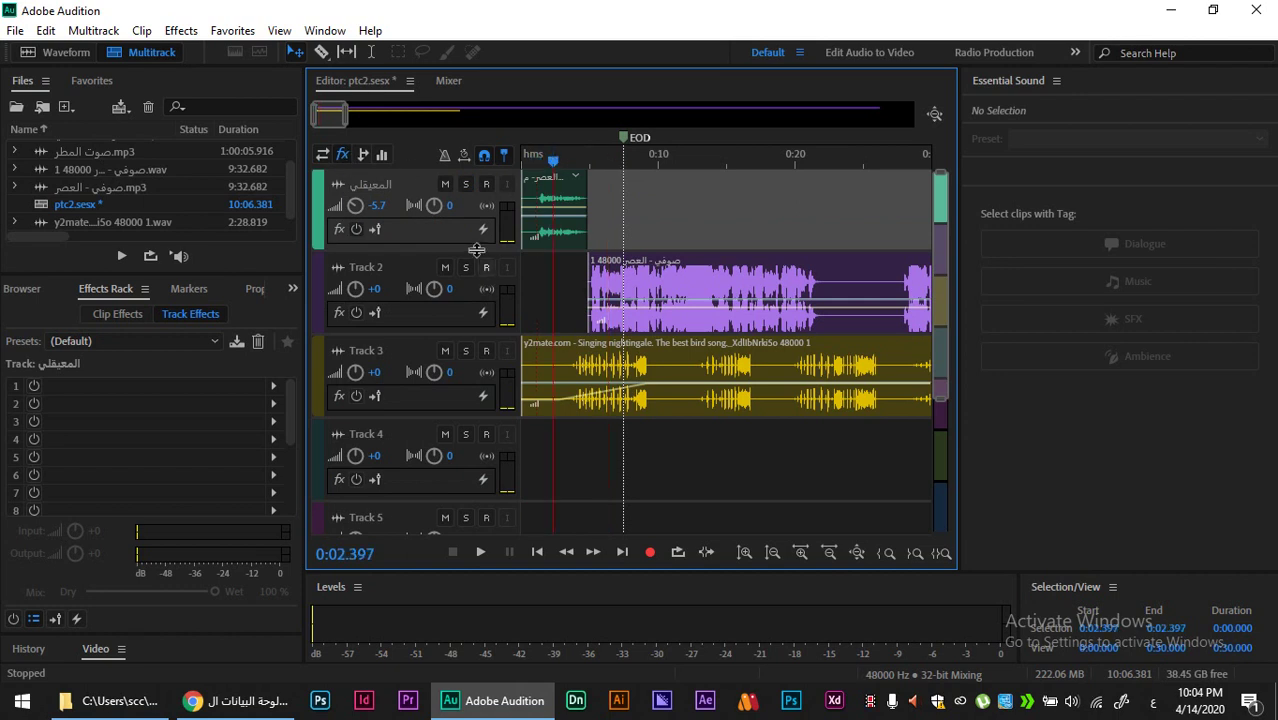
left_click_drag(477, 250, 477, 414)
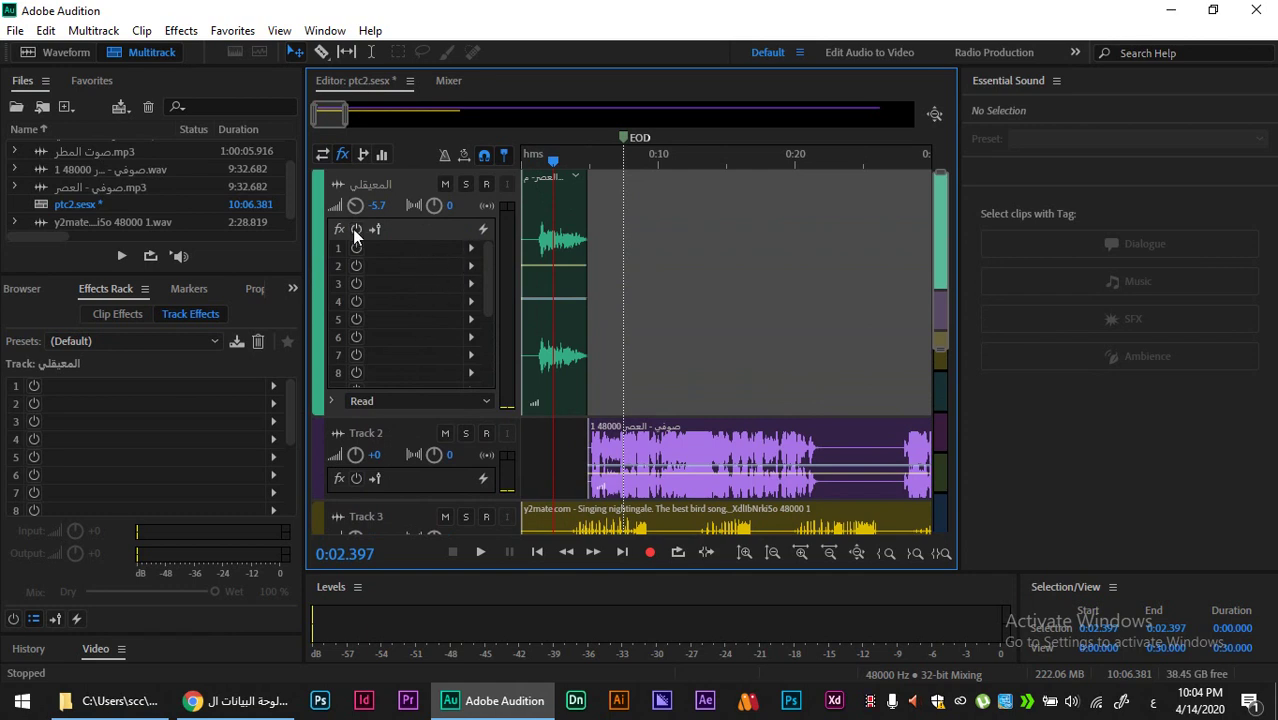
Step: Add a Delay effect with the default preset to slot 1 of the first track and close its settings
left_click(470, 255)
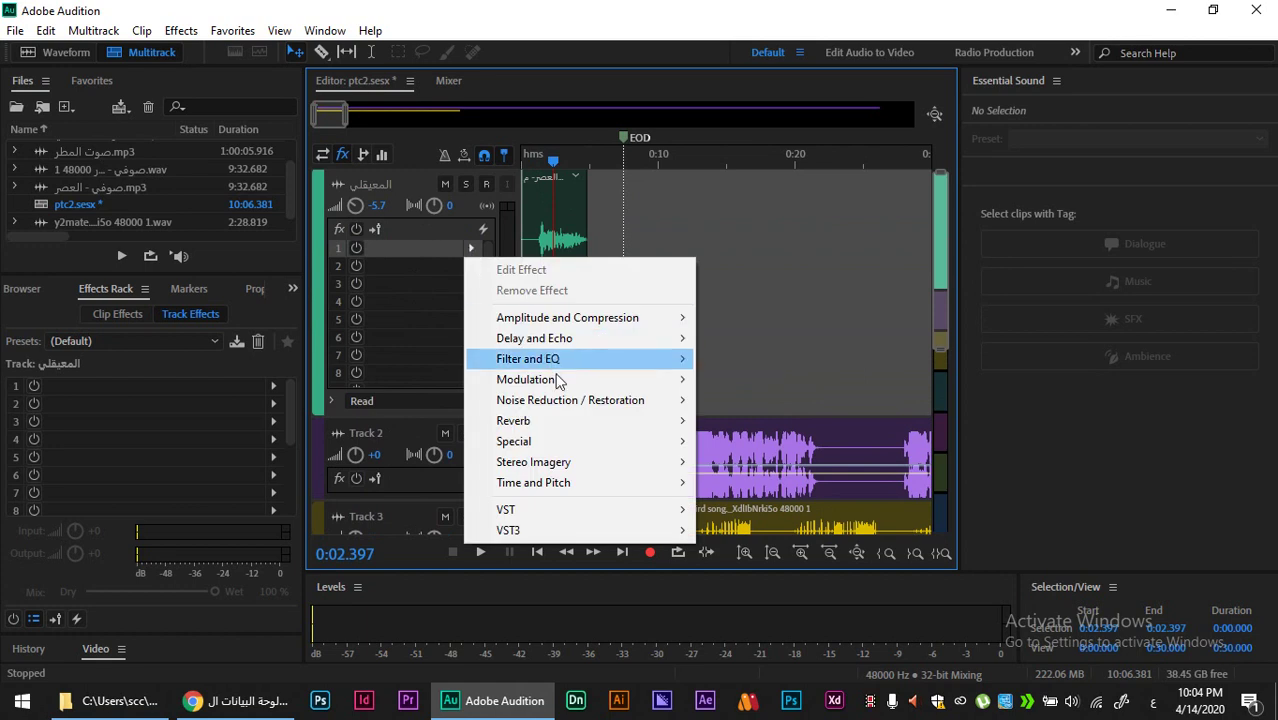
mouse_move(558, 380)
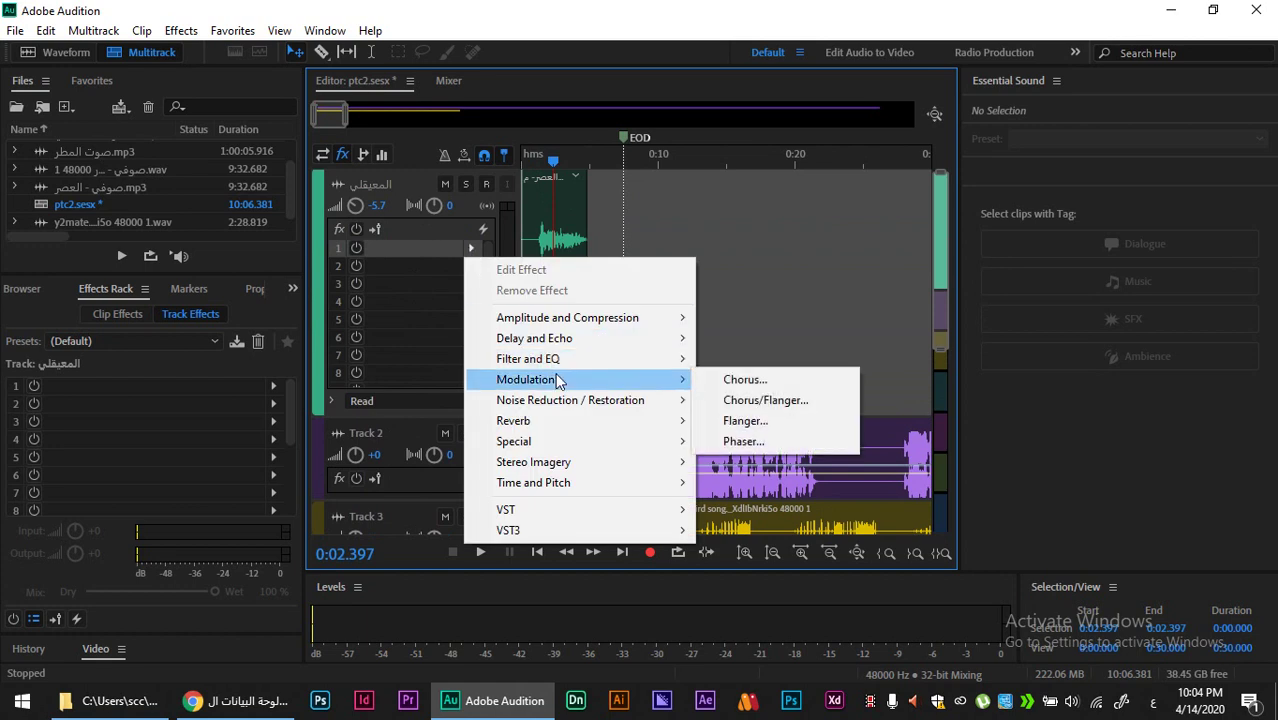
mouse_move(565, 338)
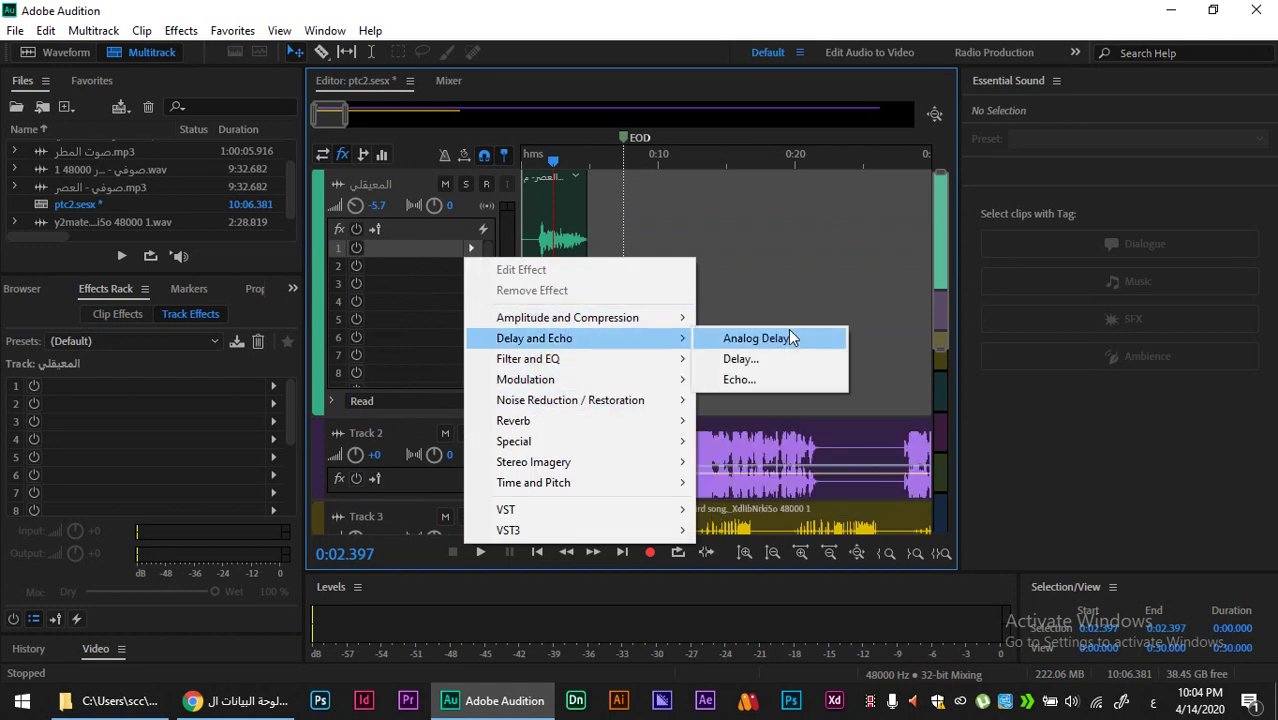
left_click(775, 358)
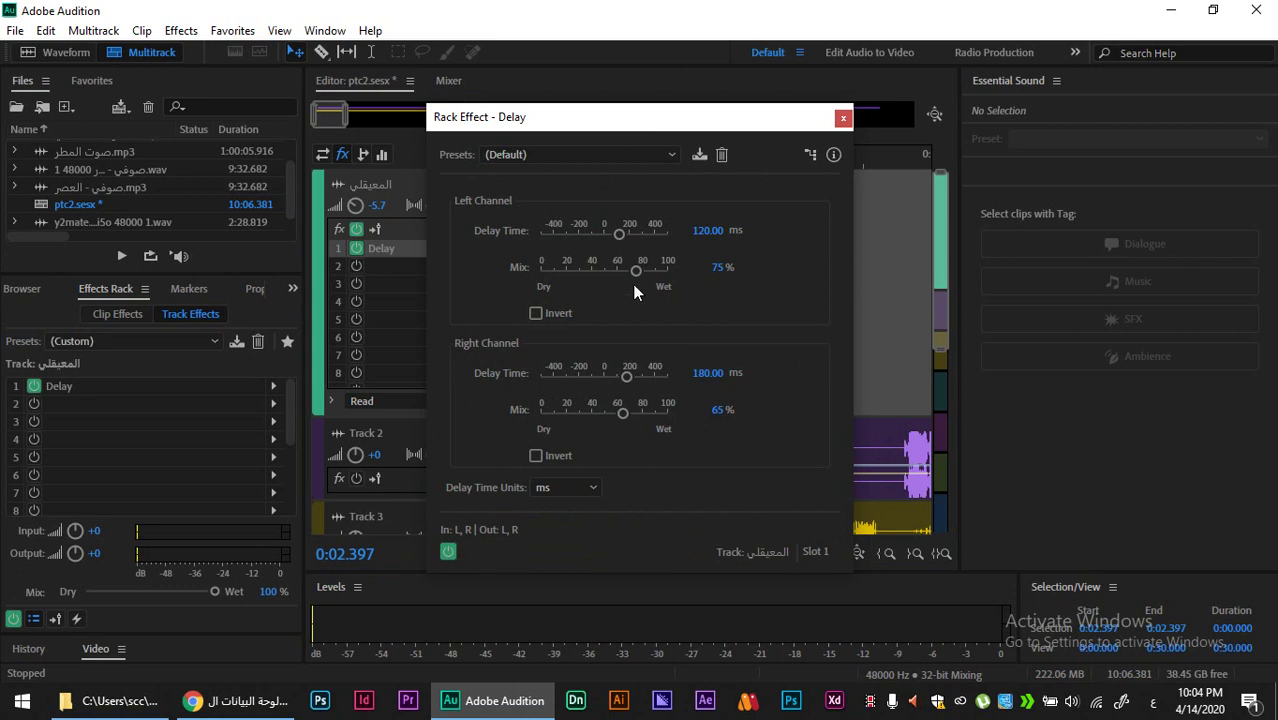
left_click(843, 117)
Step: Play the session from about 1.7 seconds to hear the delay on the first track
left_click(548, 158)
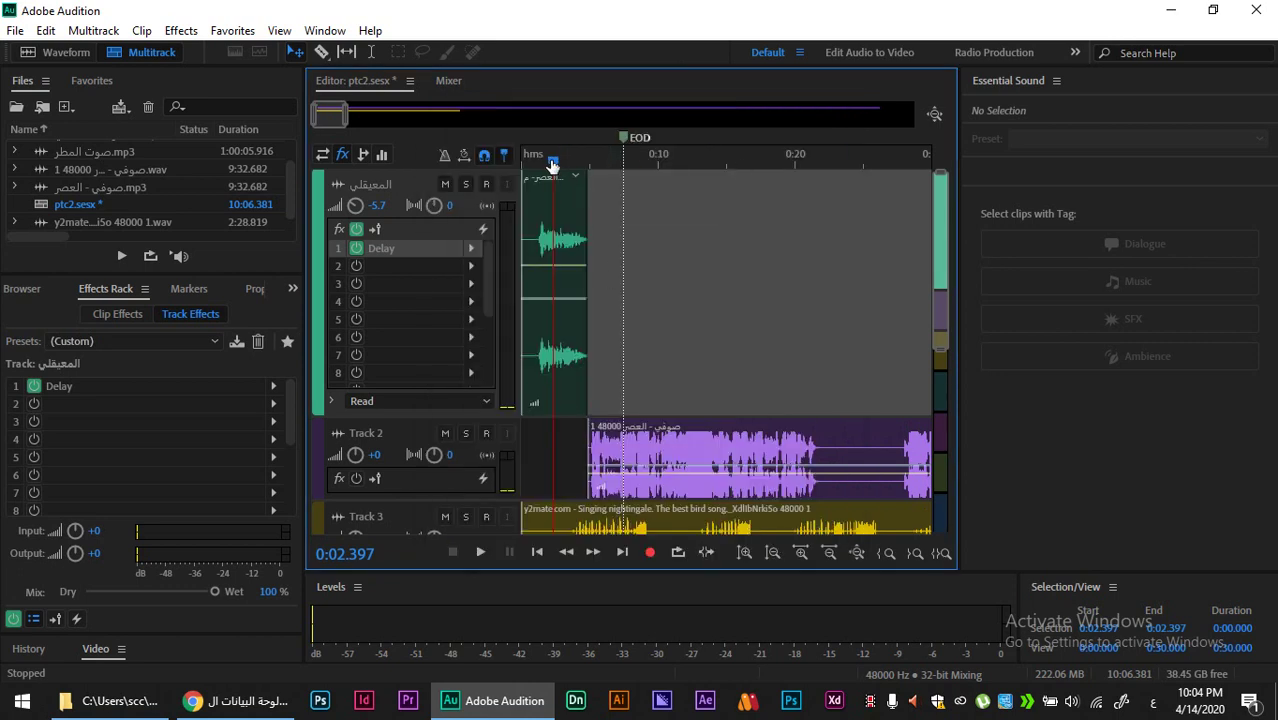
key("space")
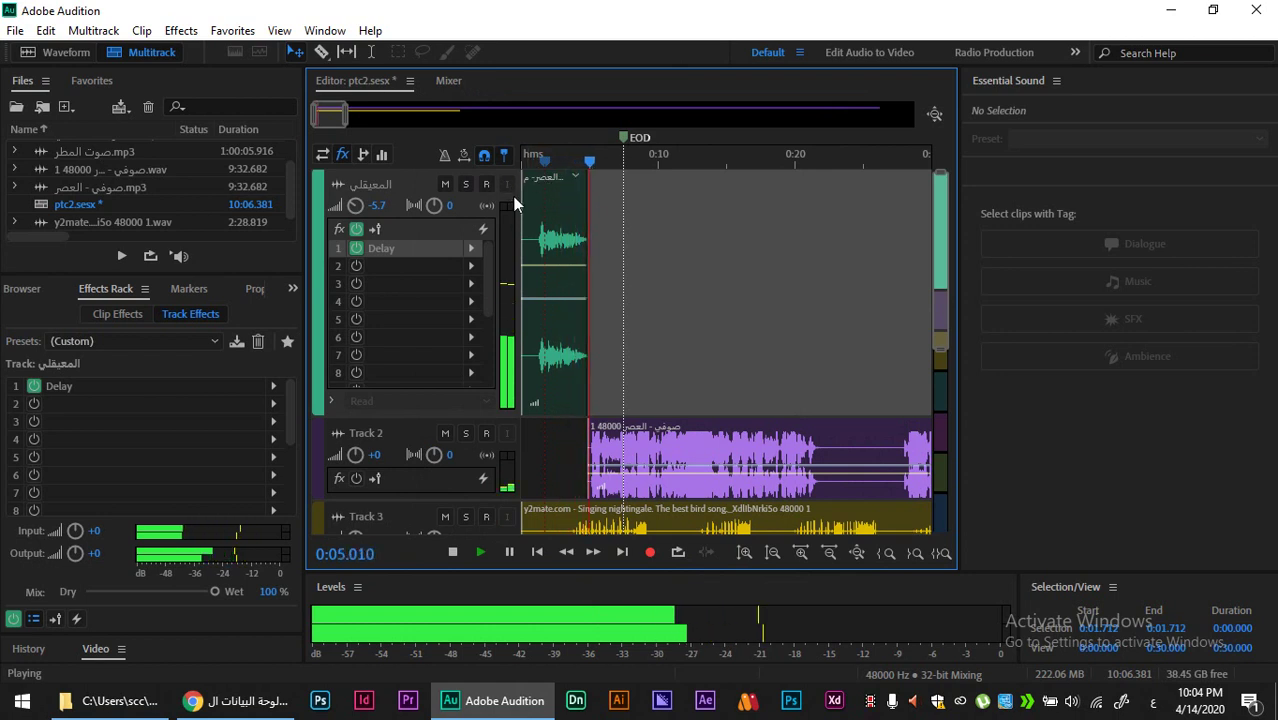
key("space")
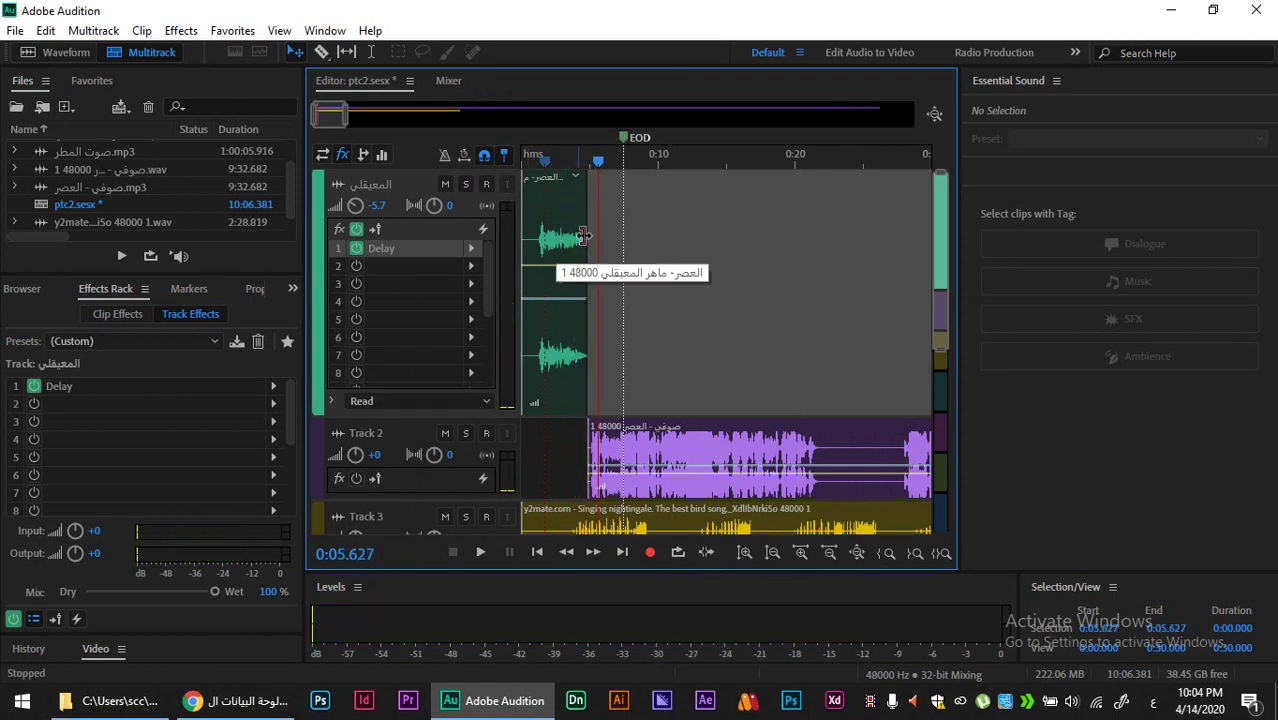
Step: Reduce the track heights, select the Track 2 clip, and enlarge Track 2 to reveal its effect slots
scroll(600, 215, "down", 5)
scroll(600, 200, "up", 5)
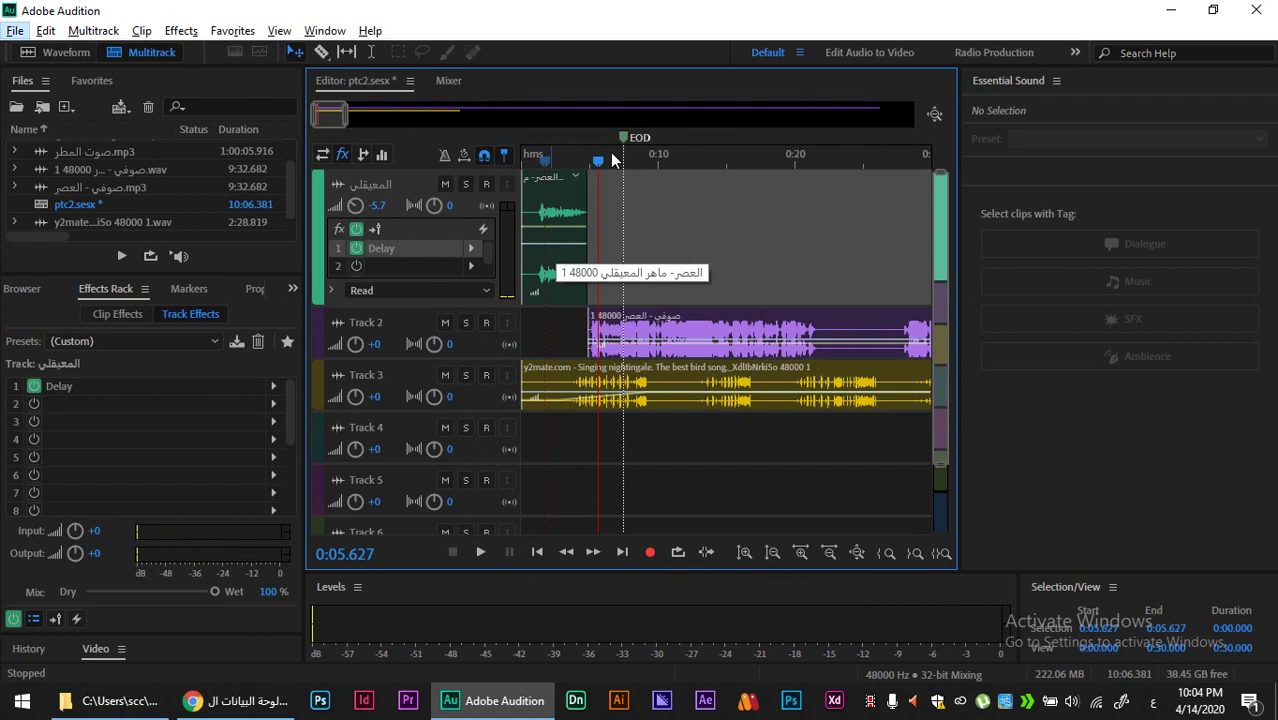
left_click(672, 328)
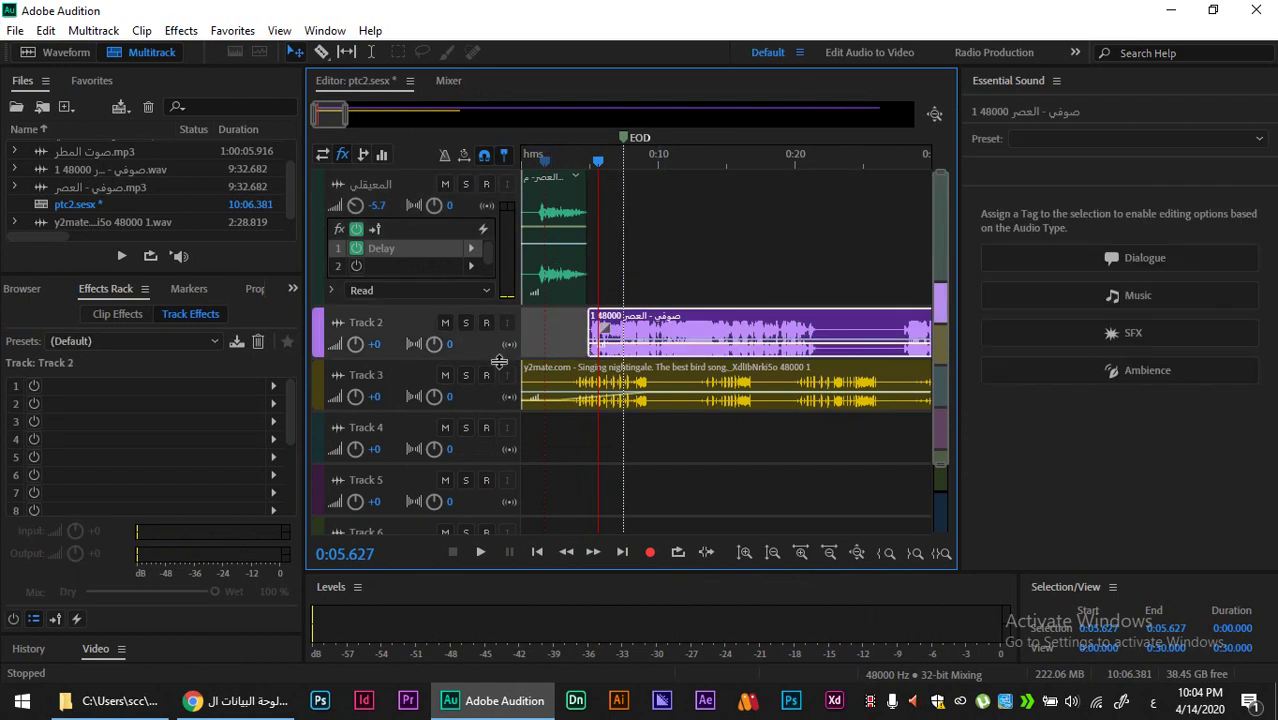
left_click_drag(499, 362, 495, 517)
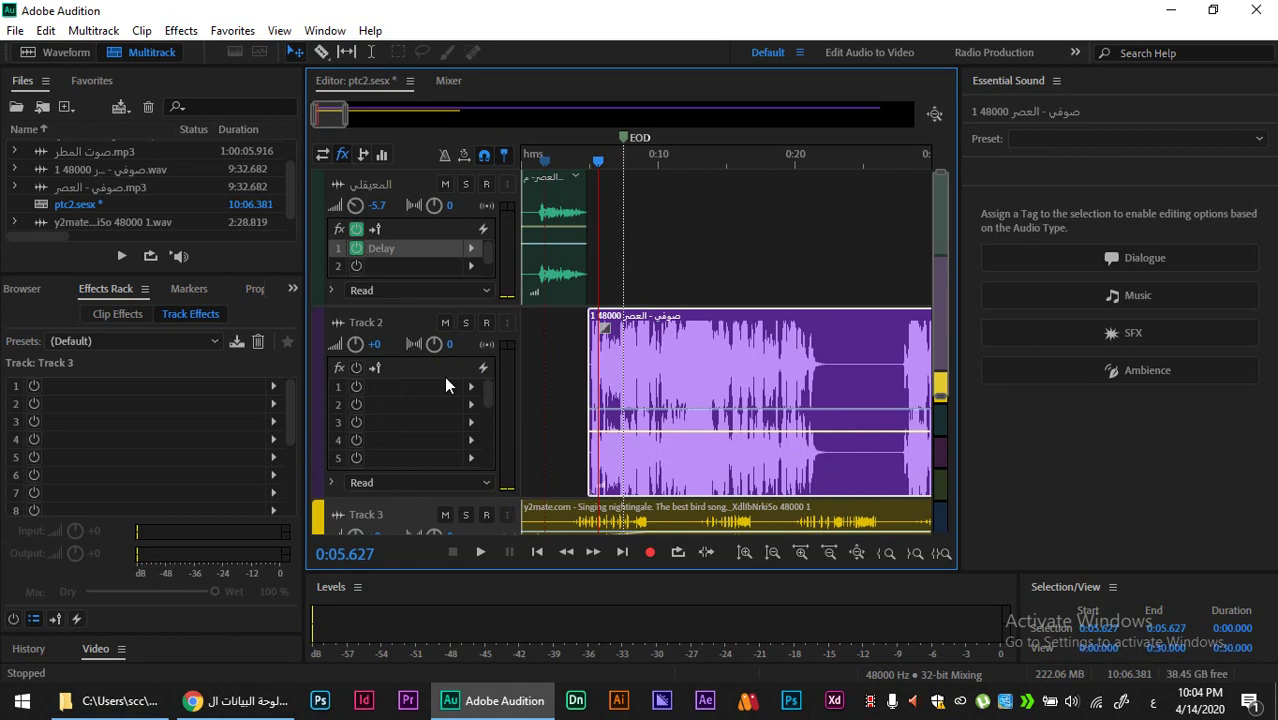
Step: Reopen the first track's Delay effect settings for review, close them, and deselect the Track 2 clip
left_click(471, 250)
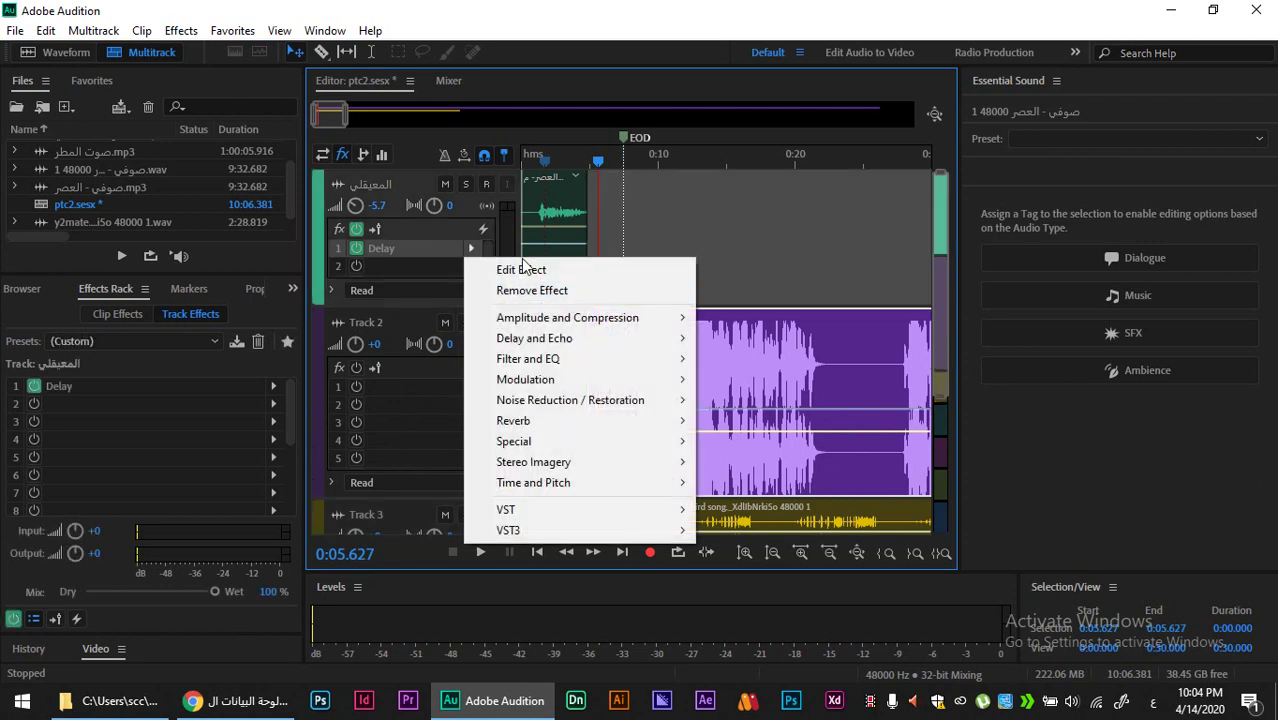
left_click(510, 271)
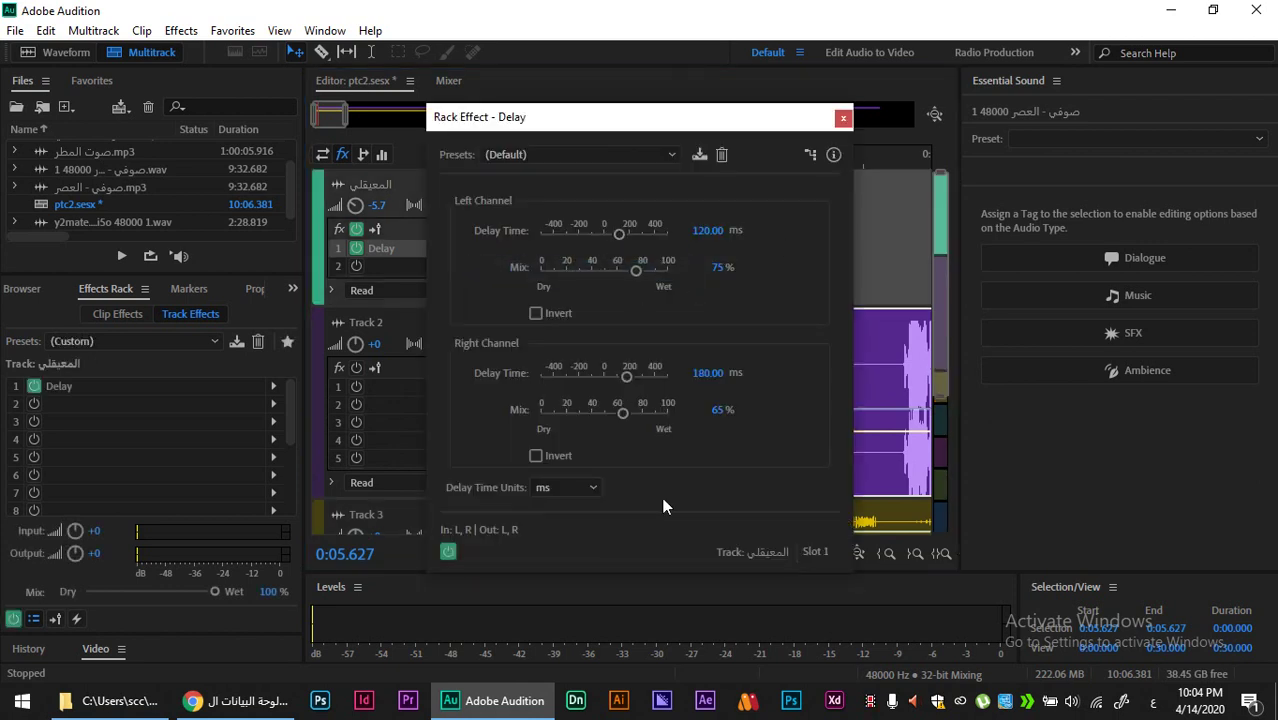
left_click(843, 119)
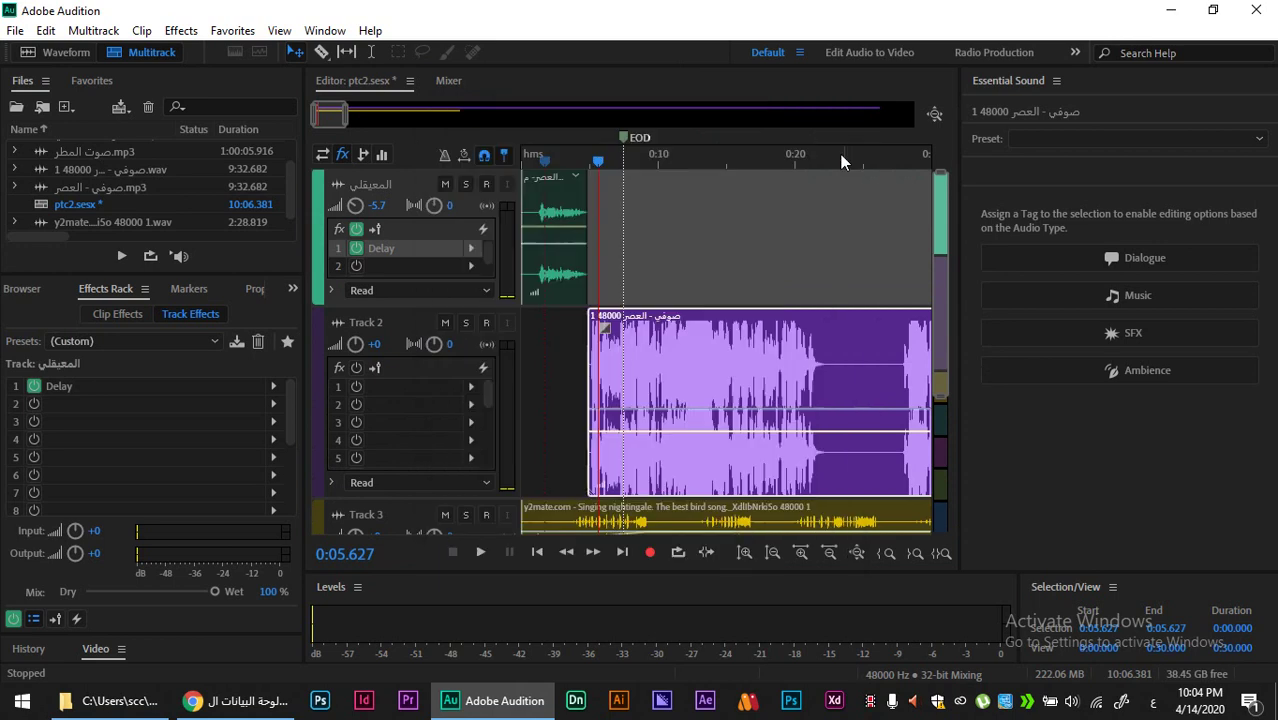
left_click(477, 249)
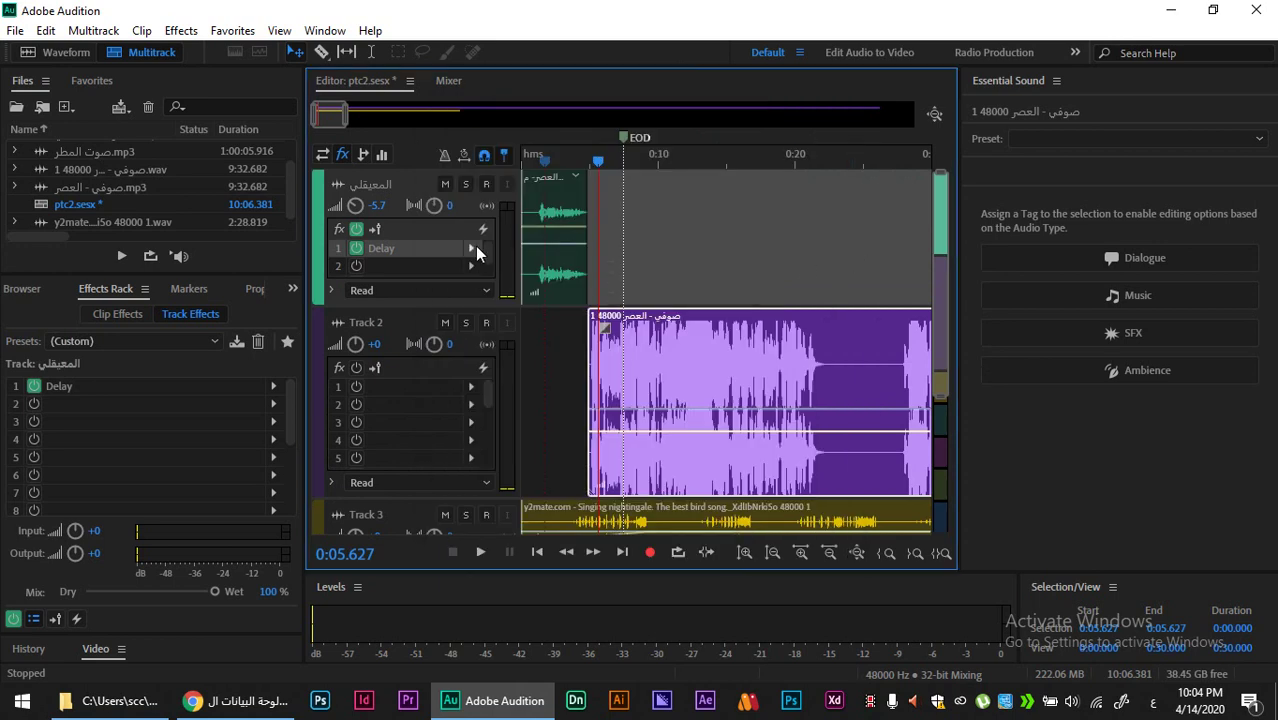
left_click(694, 190)
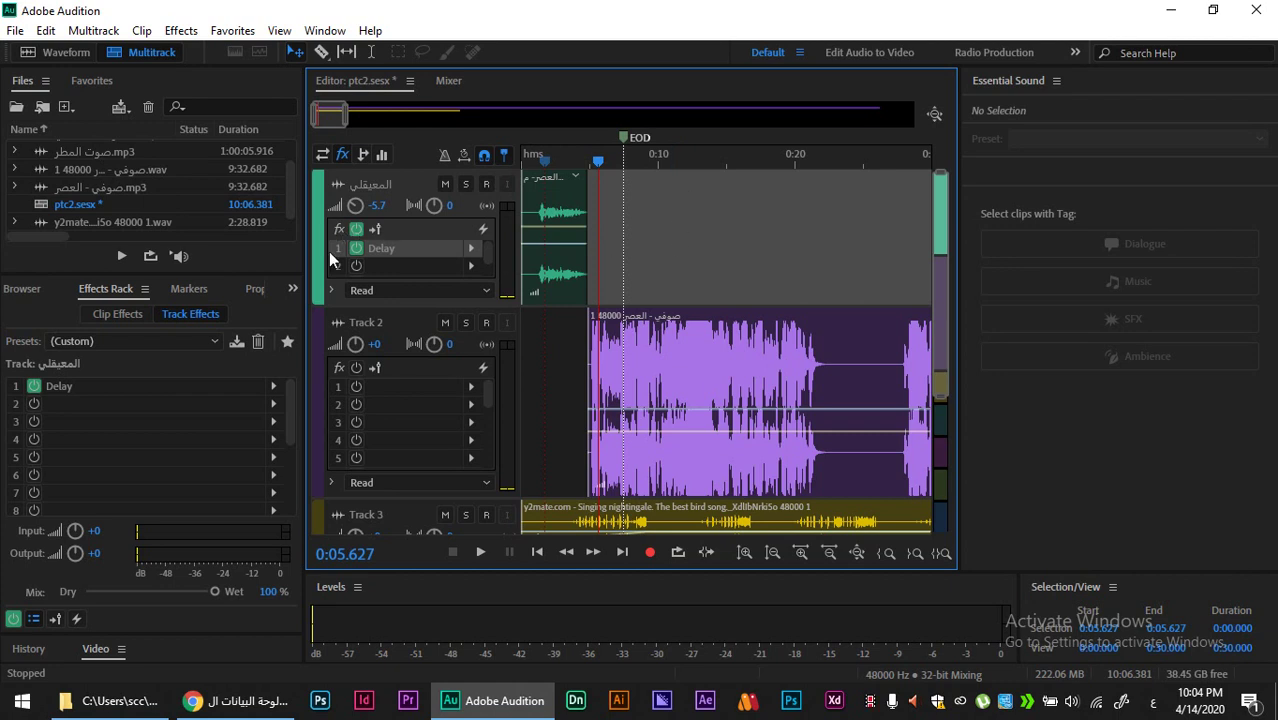
Step: Select Track 2 and adjust the track heights so more tracks fit in the editor
scroll(333, 258, "down", 2)
left_click(322, 326)
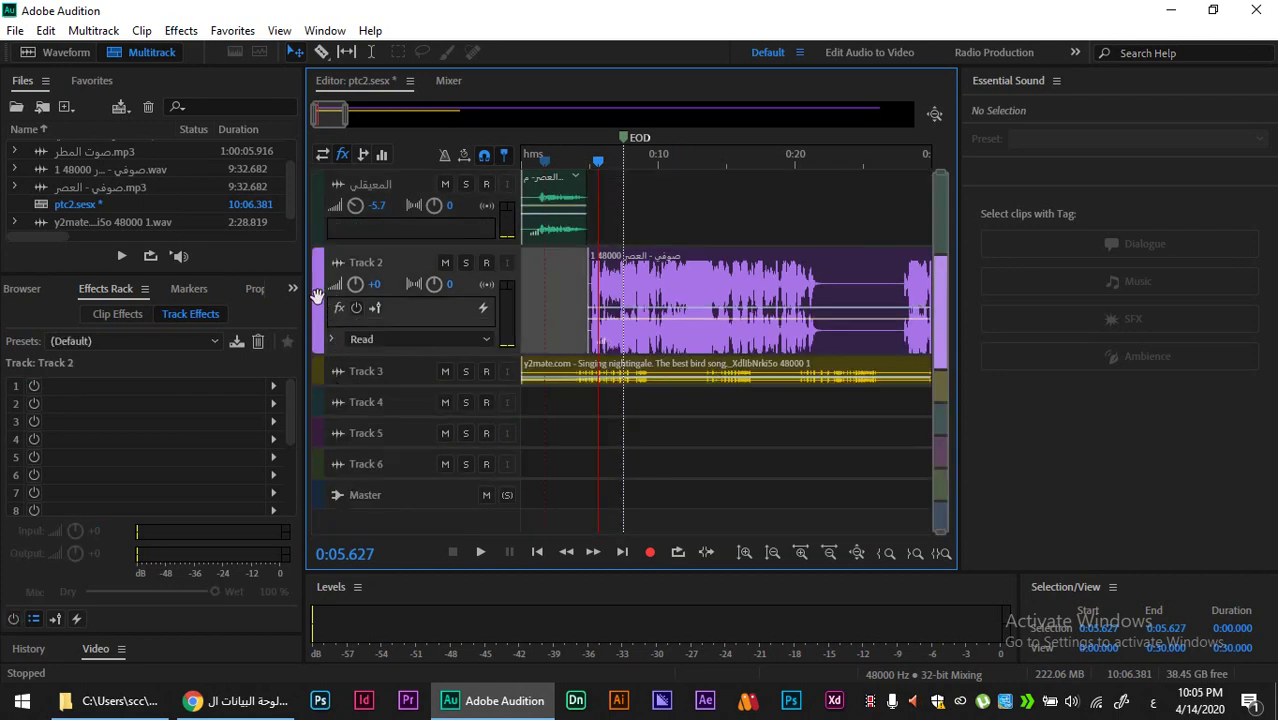
scroll(320, 300, "up", 3)
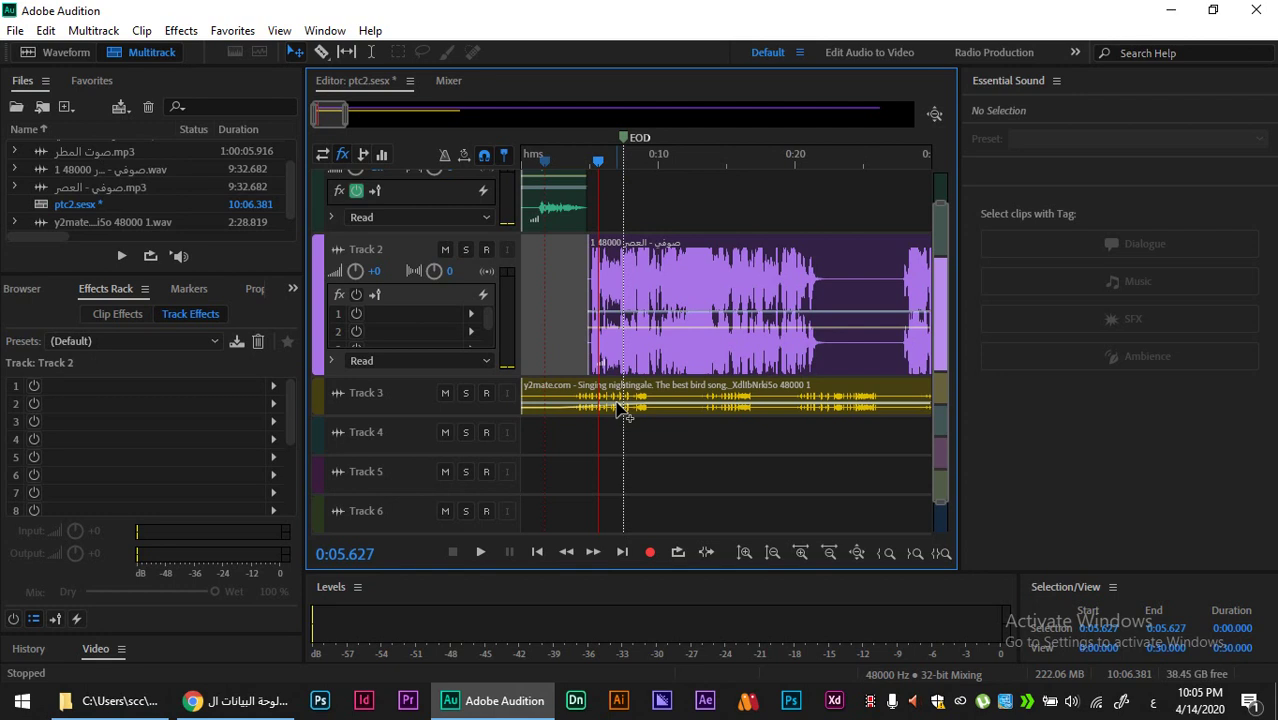
Step: Open the Track 2 clip in the waveform editor, select its 4.863 to 30.000 second range, and lower that range's amplitude
left_click(676, 262)
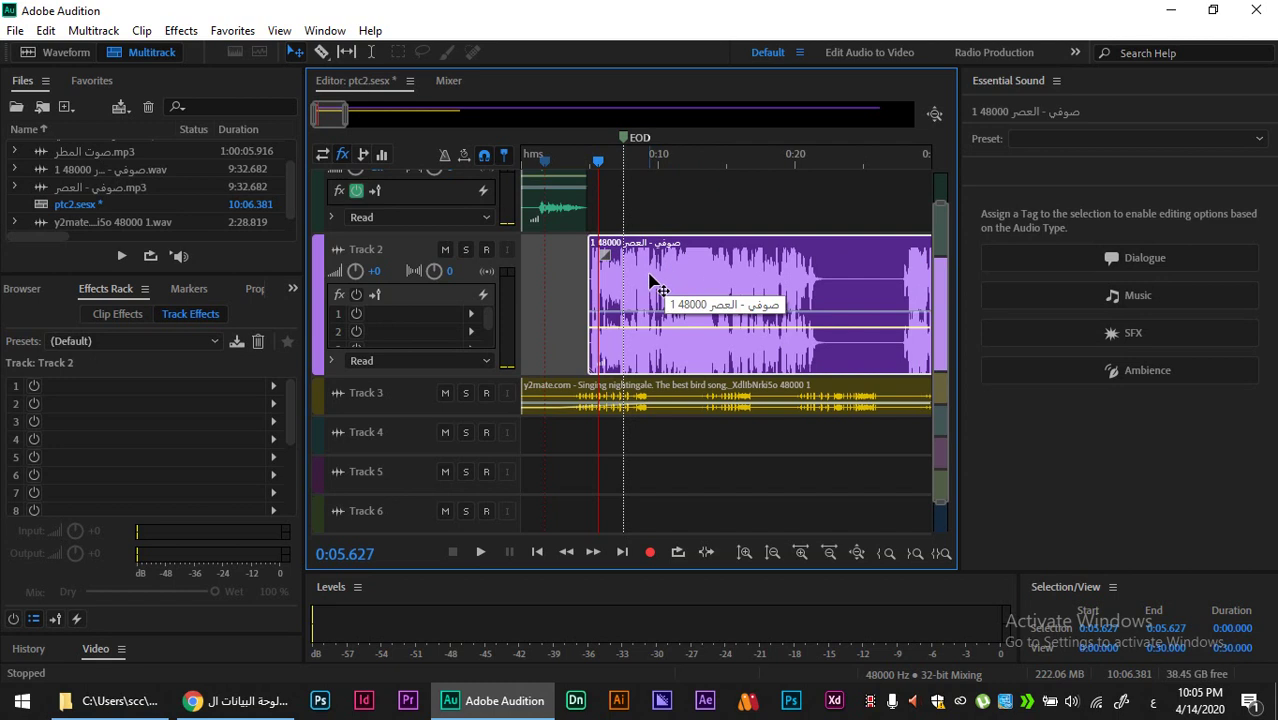
double_click(650, 283)
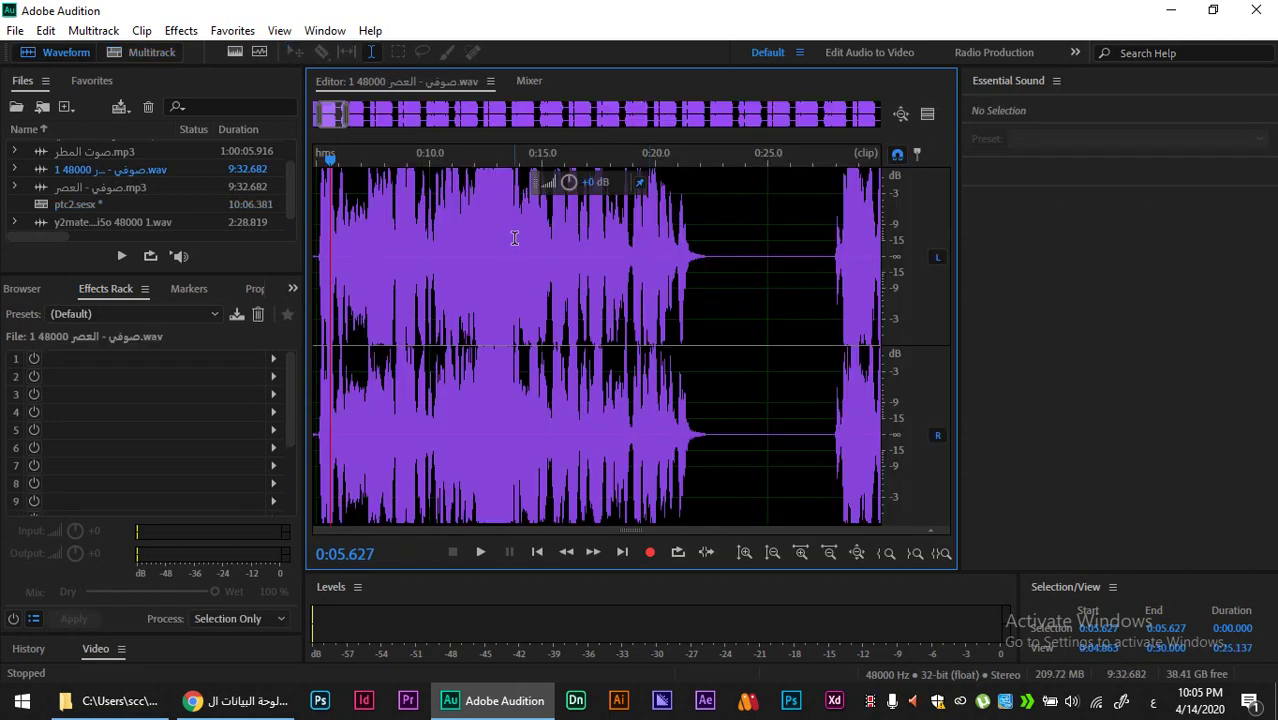
double_click(668, 235)
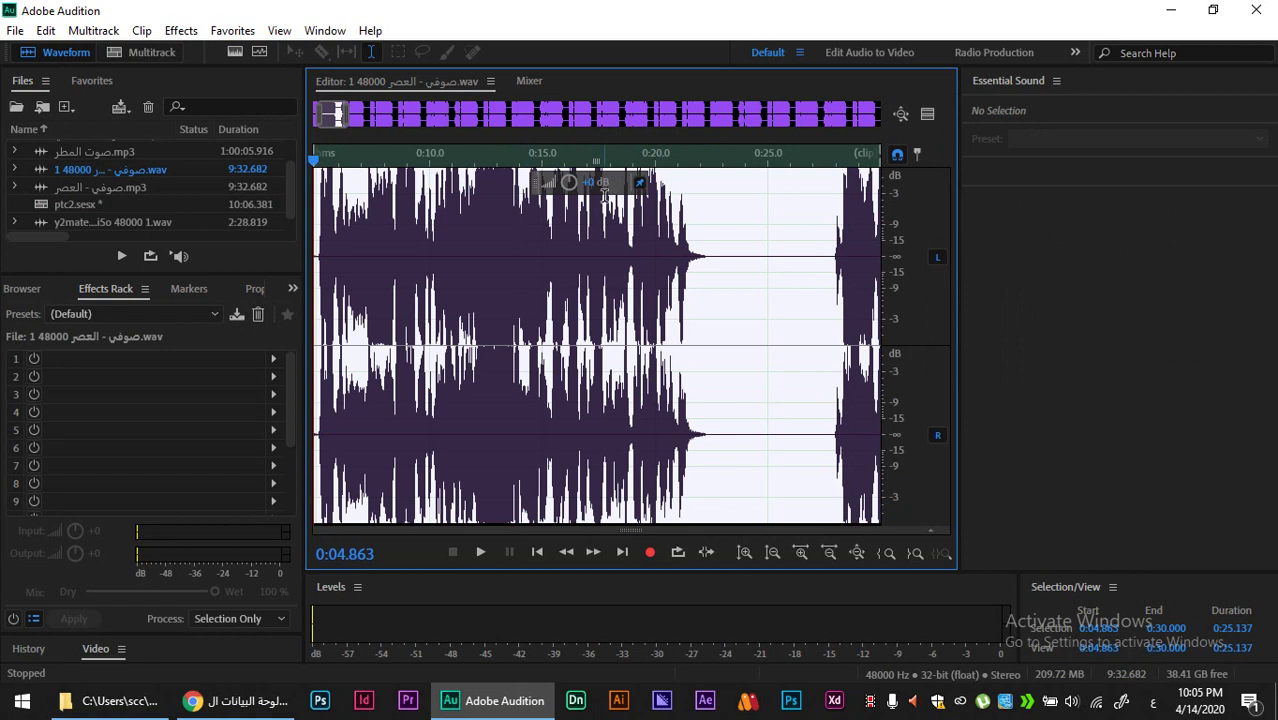
left_click_drag(596, 183, 591, 205)
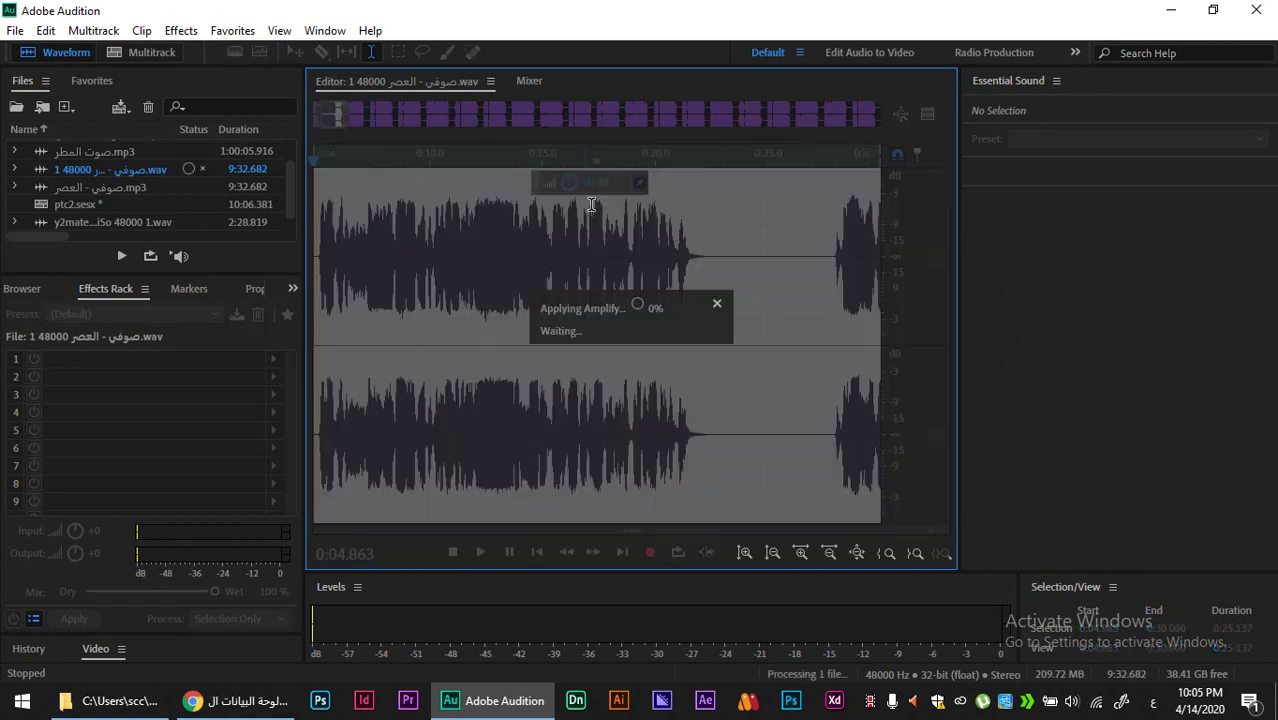
Step: Save the edited Track 2 audio file and return to the ptc2.sesx multitrack session
key("ctrl+s")
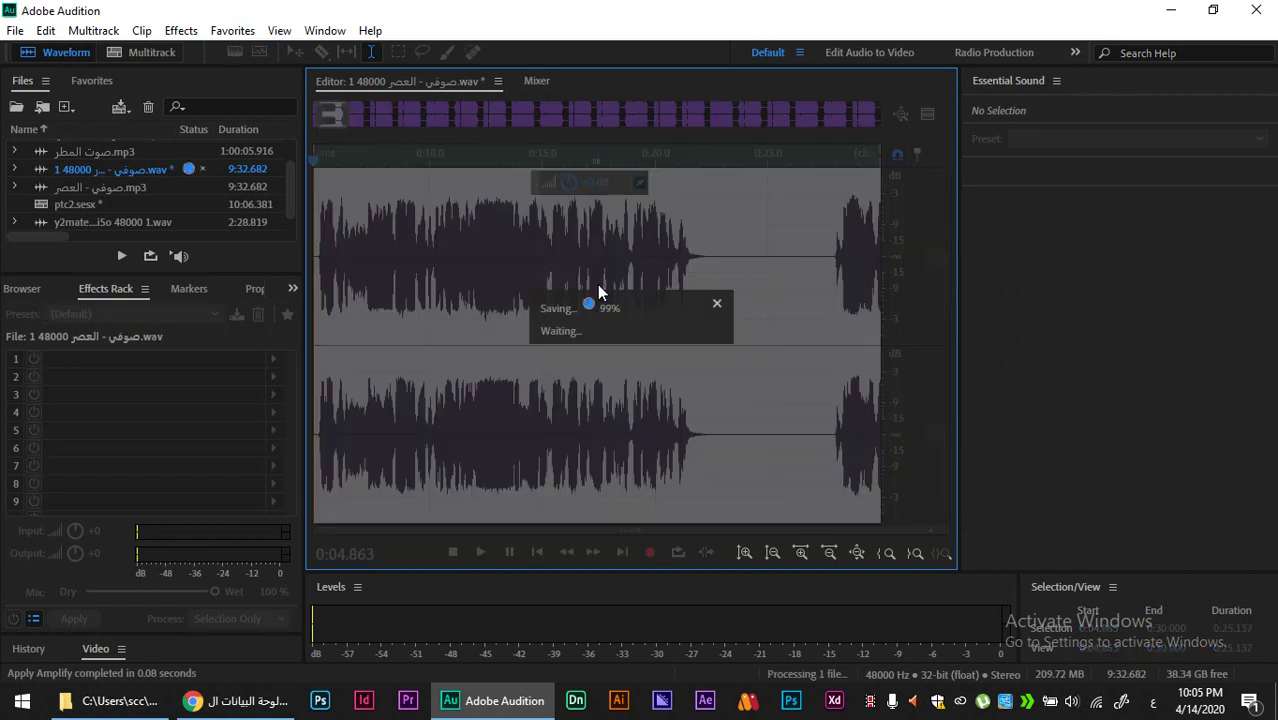
scroll(91, 188, "down", 1)
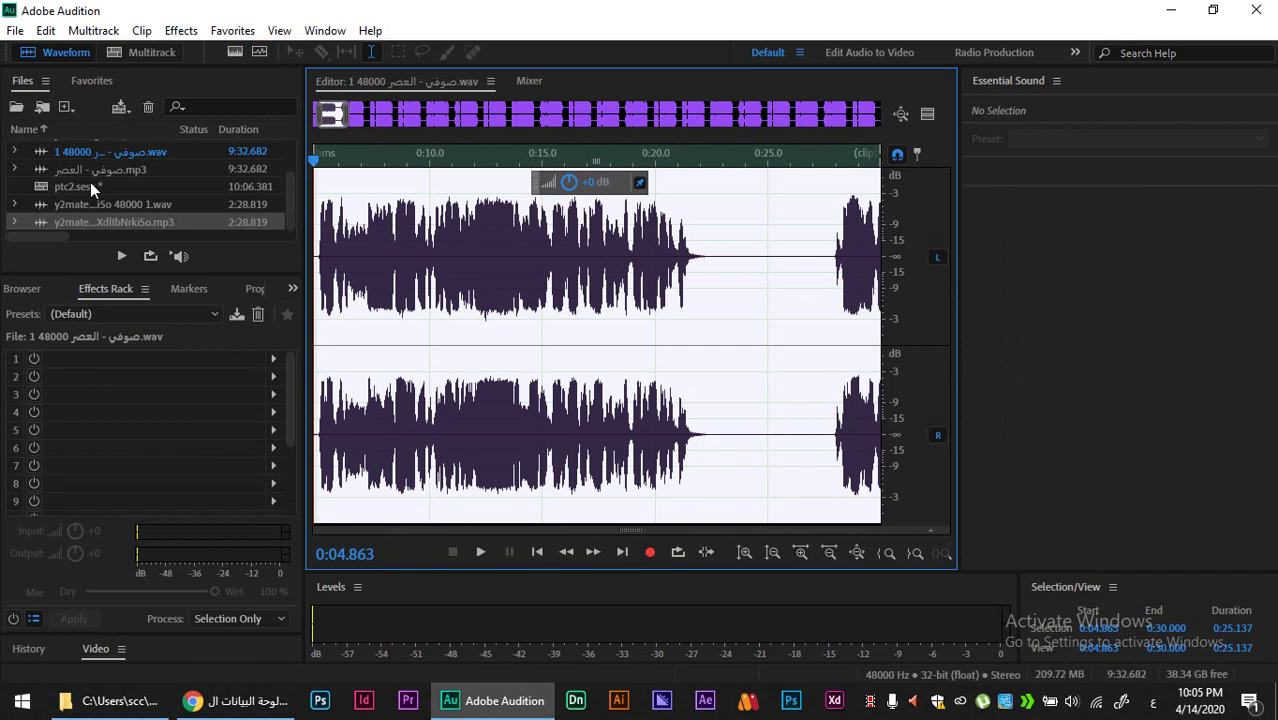
double_click(90, 182)
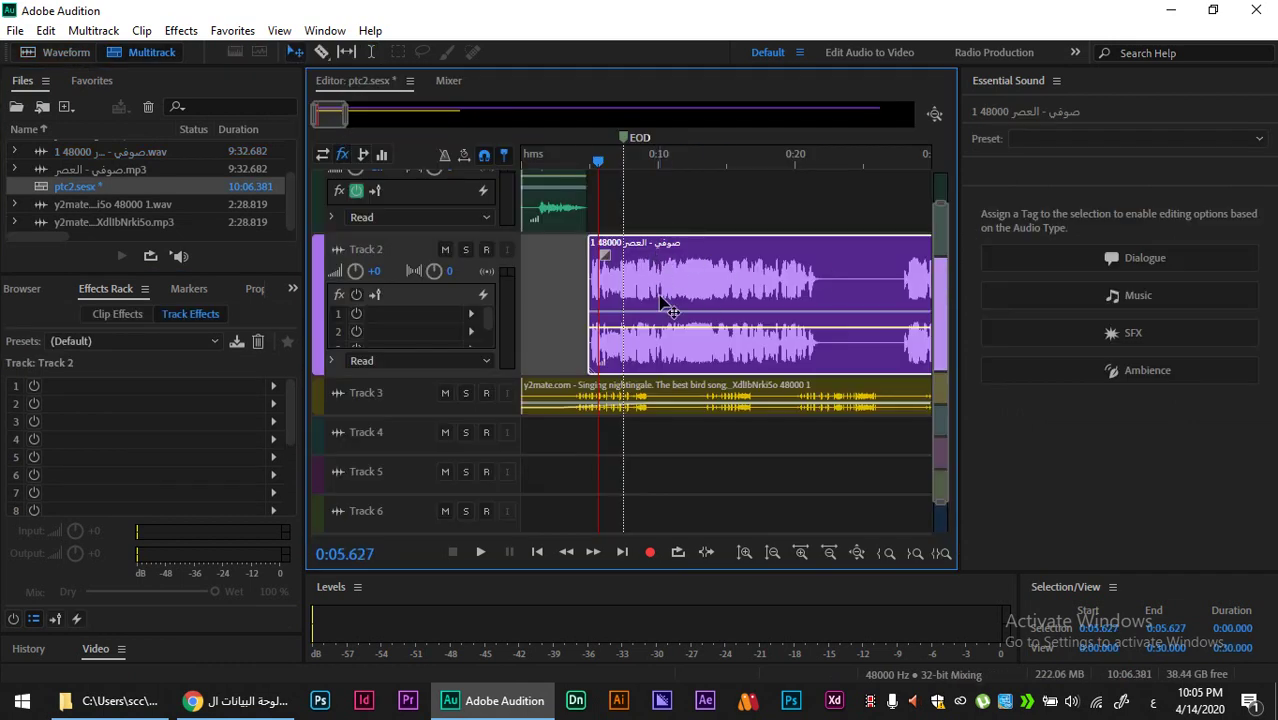
Step: Play back the session from about 0:06.4 and again from about 0:09.4 to check the Track 2 level
left_click(590, 157)
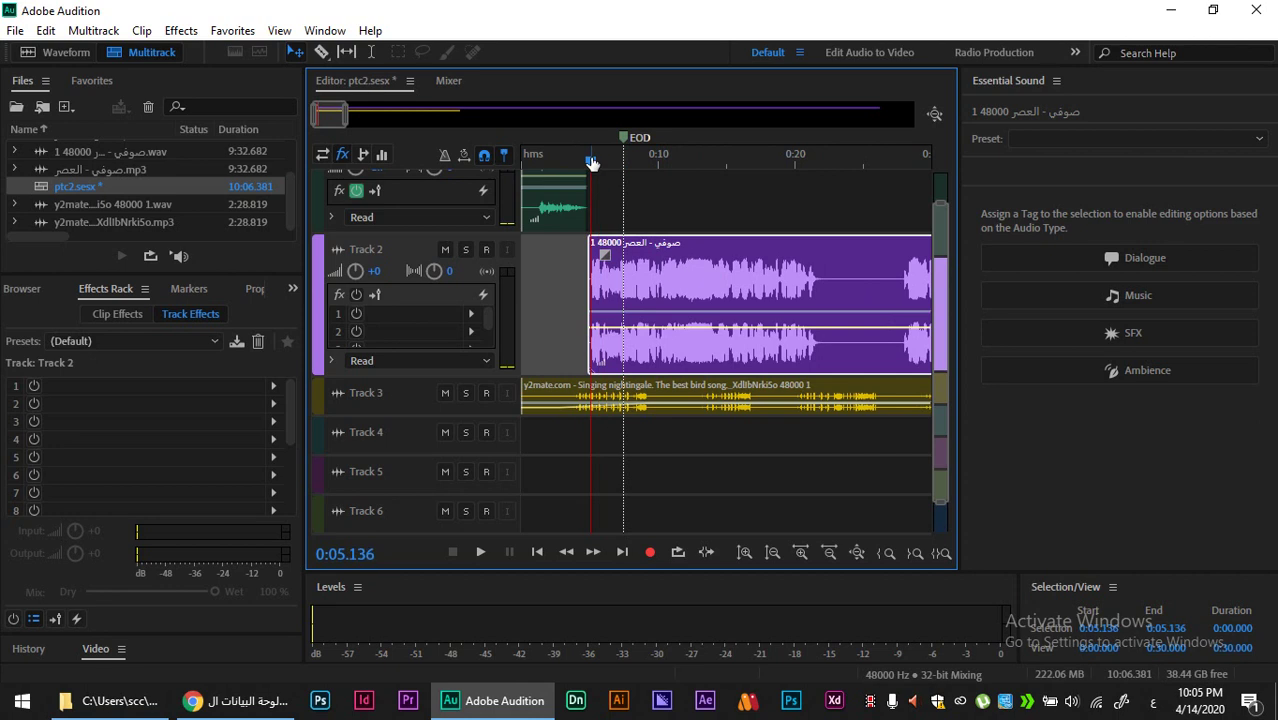
left_click(607, 157)
key("space")
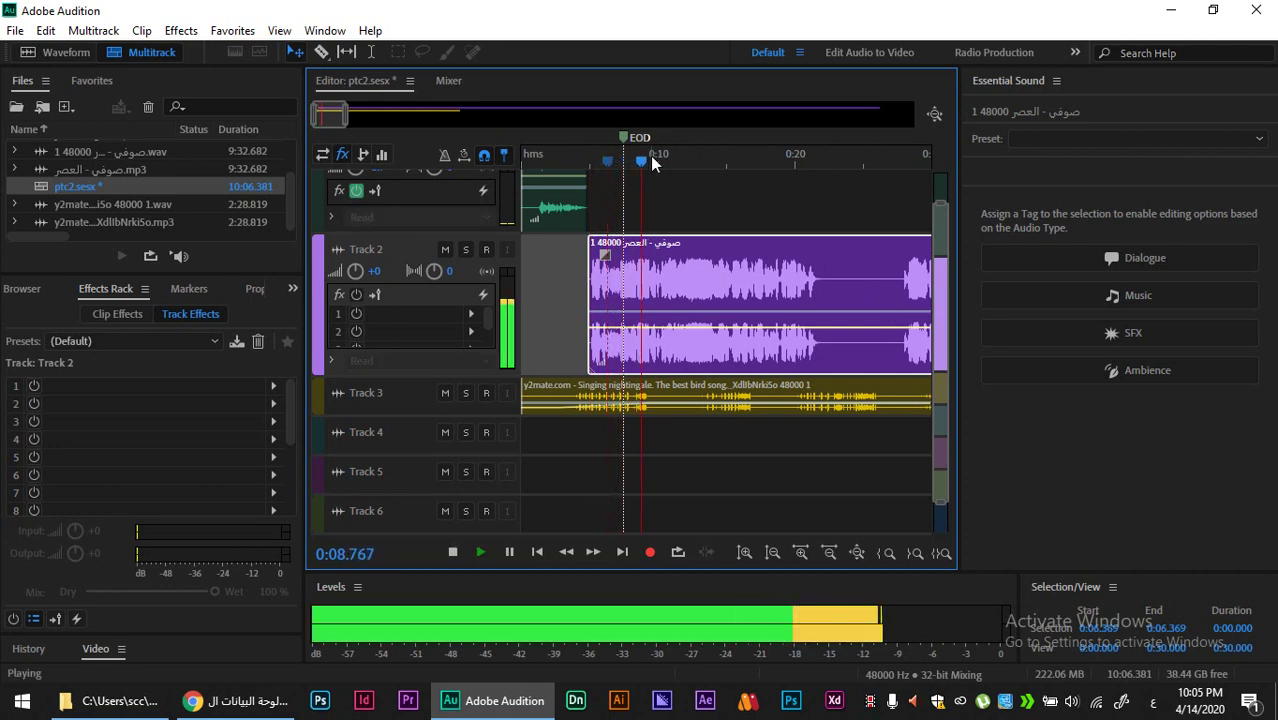
key("space")
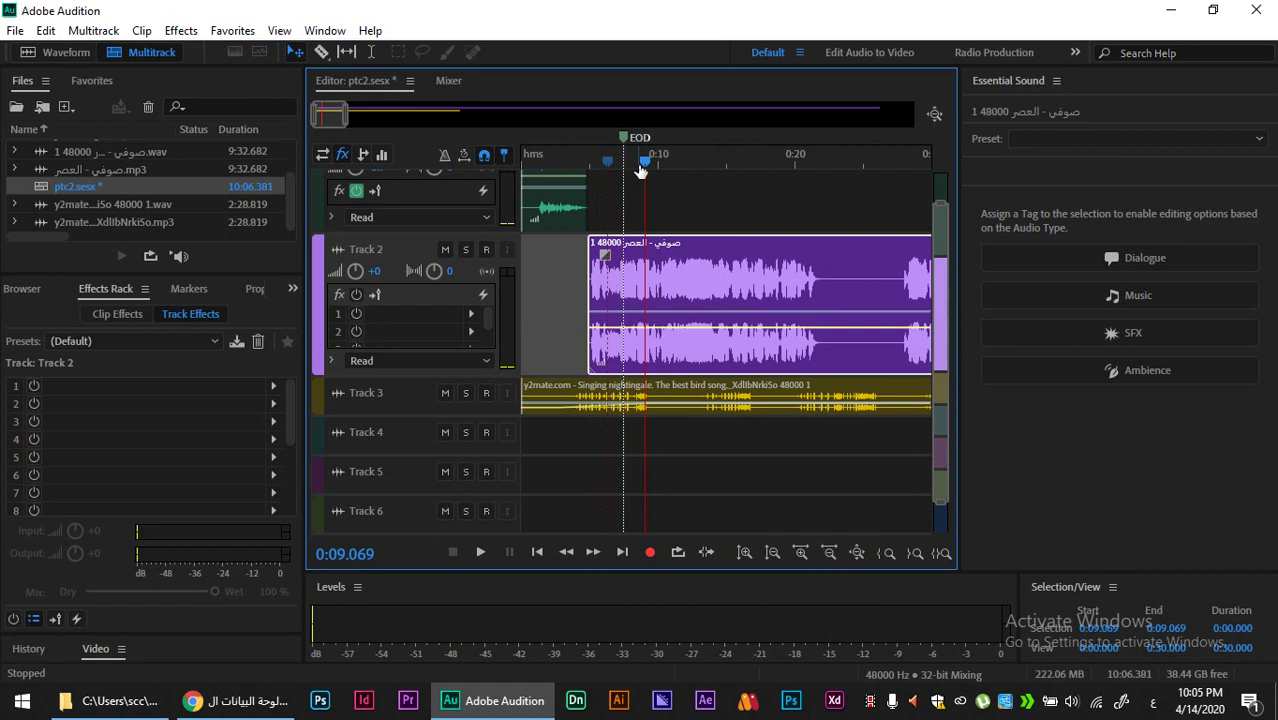
mouse_move(641, 168)
left_mouse_down()
mouse_move(657, 158)
mouse_move(648, 168)
left_mouse_up()
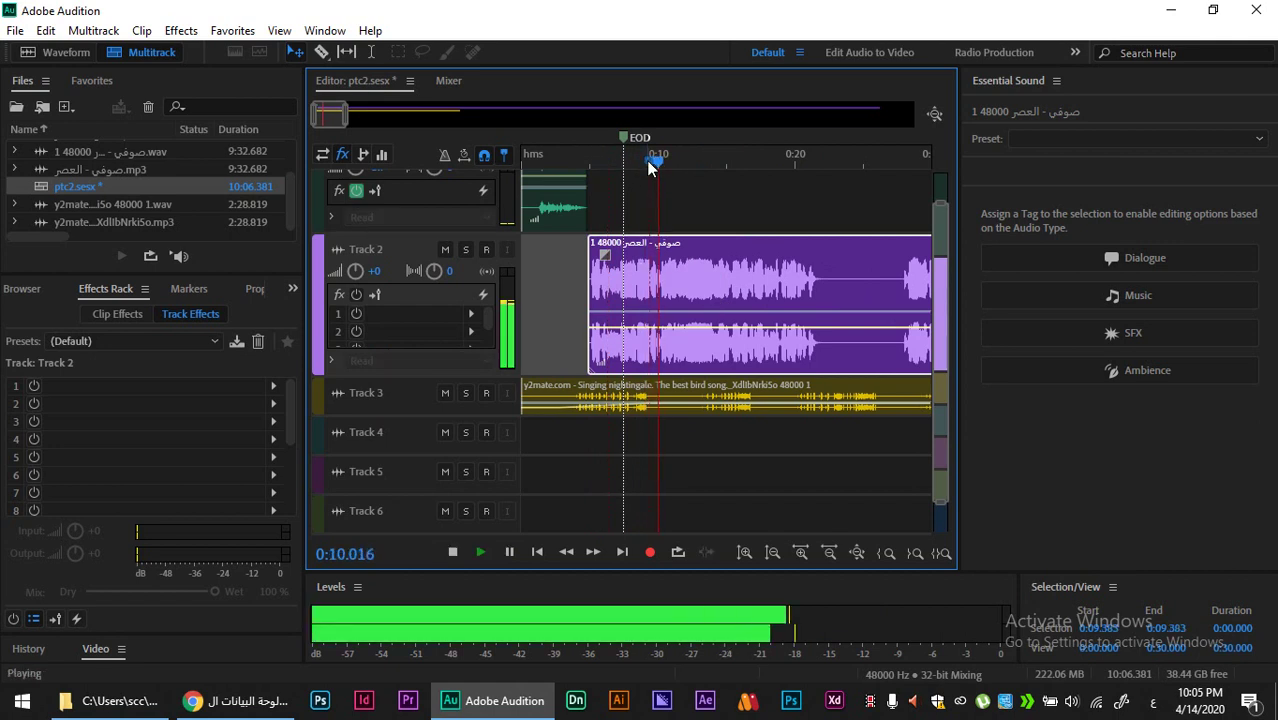
key("space")
Step: Split the Track 2 clip at 0:10.178 and move its second part to start at about 0:10.9
scroll(653, 280, "up", 2)
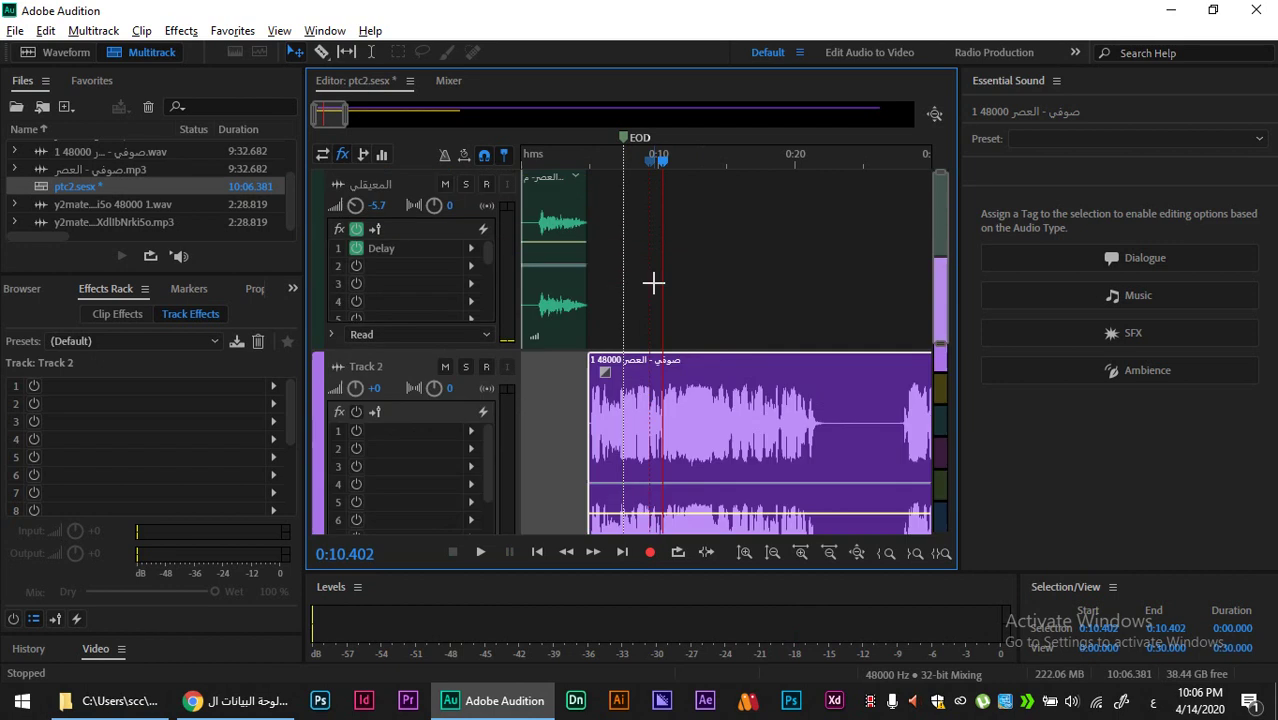
scroll(656, 285, "down", 3)
scroll(660, 308, "up", 2)
scroll(660, 316, "down", 3)
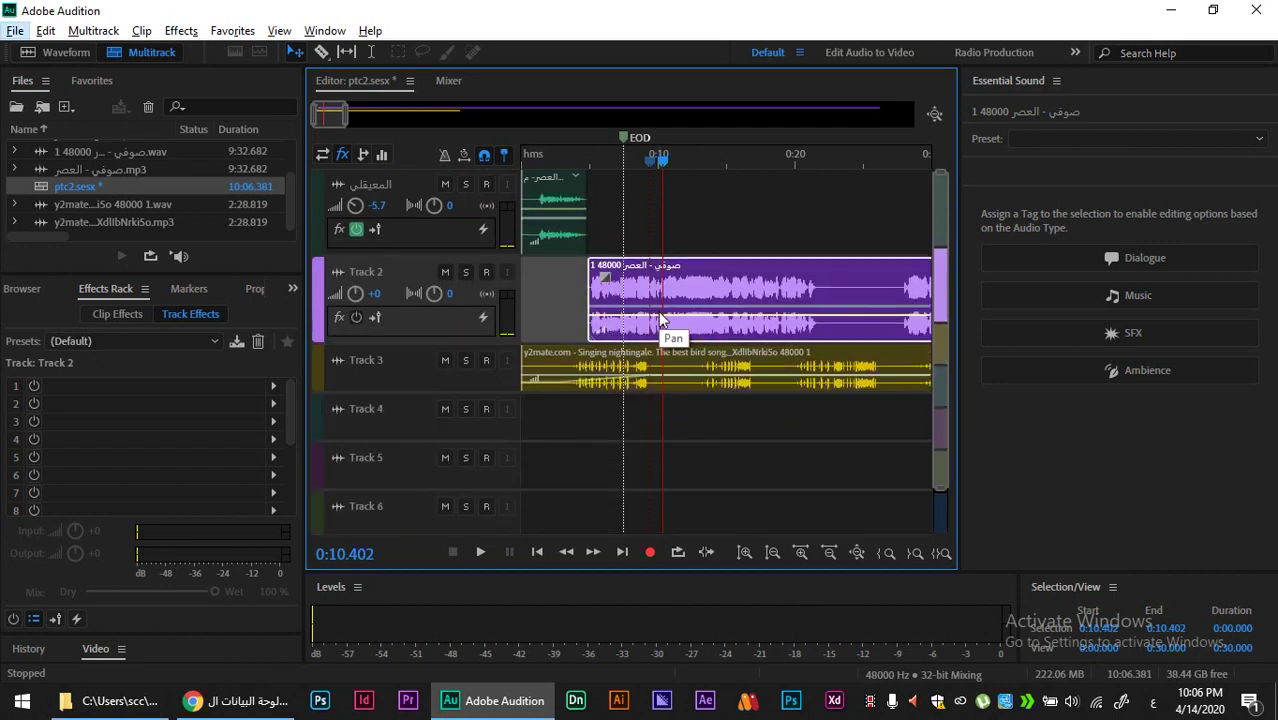
key("alt")
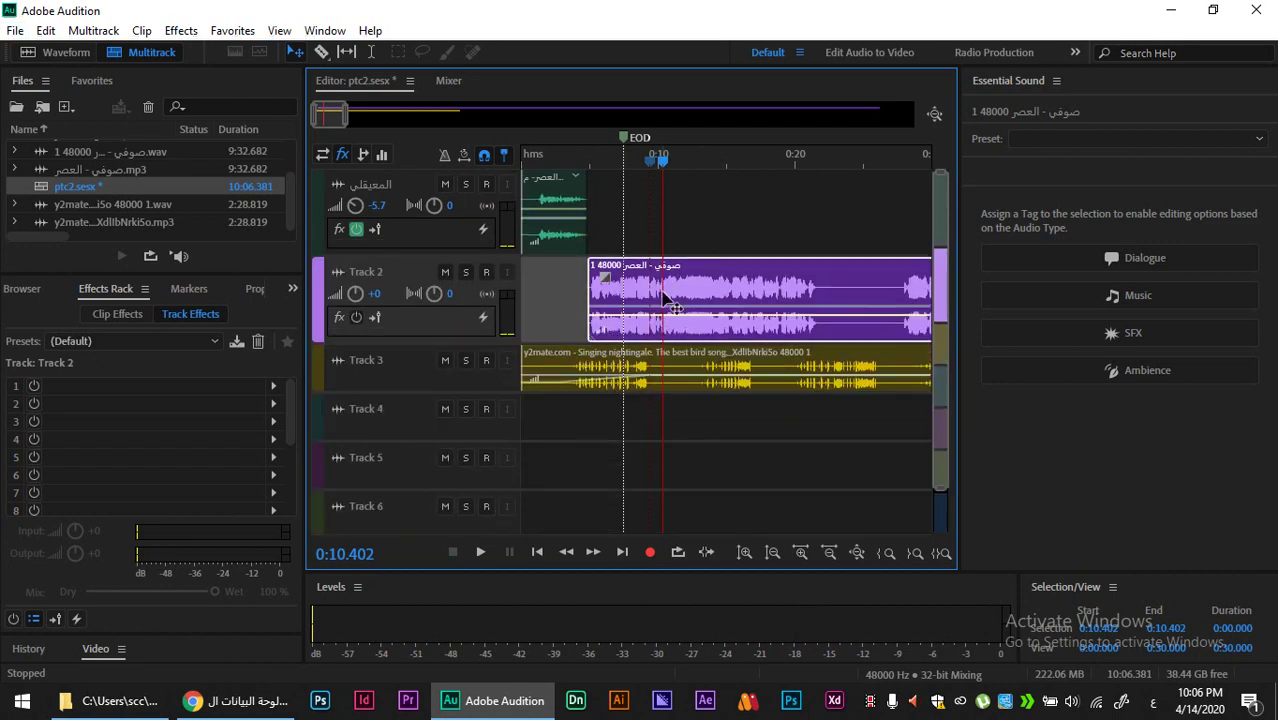
left_click(800, 552)
left_click(800, 552)
left_click(800, 552)
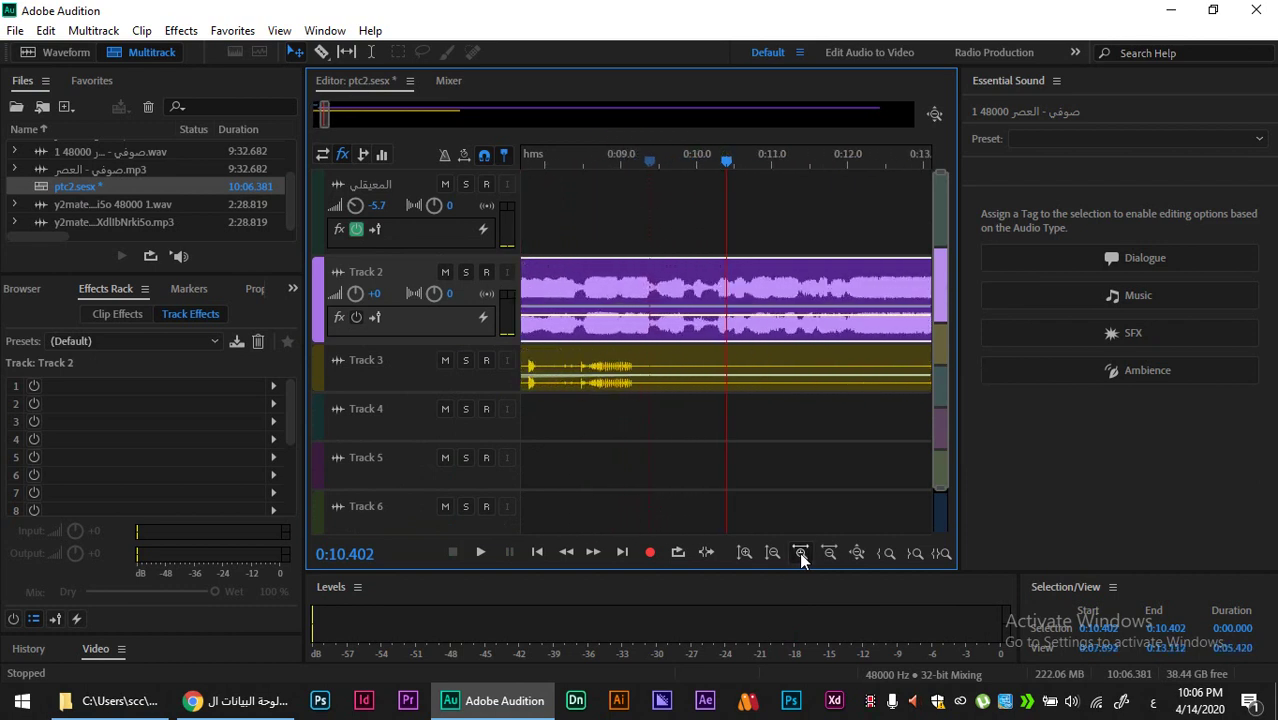
left_click_drag(707, 163, 694, 166)
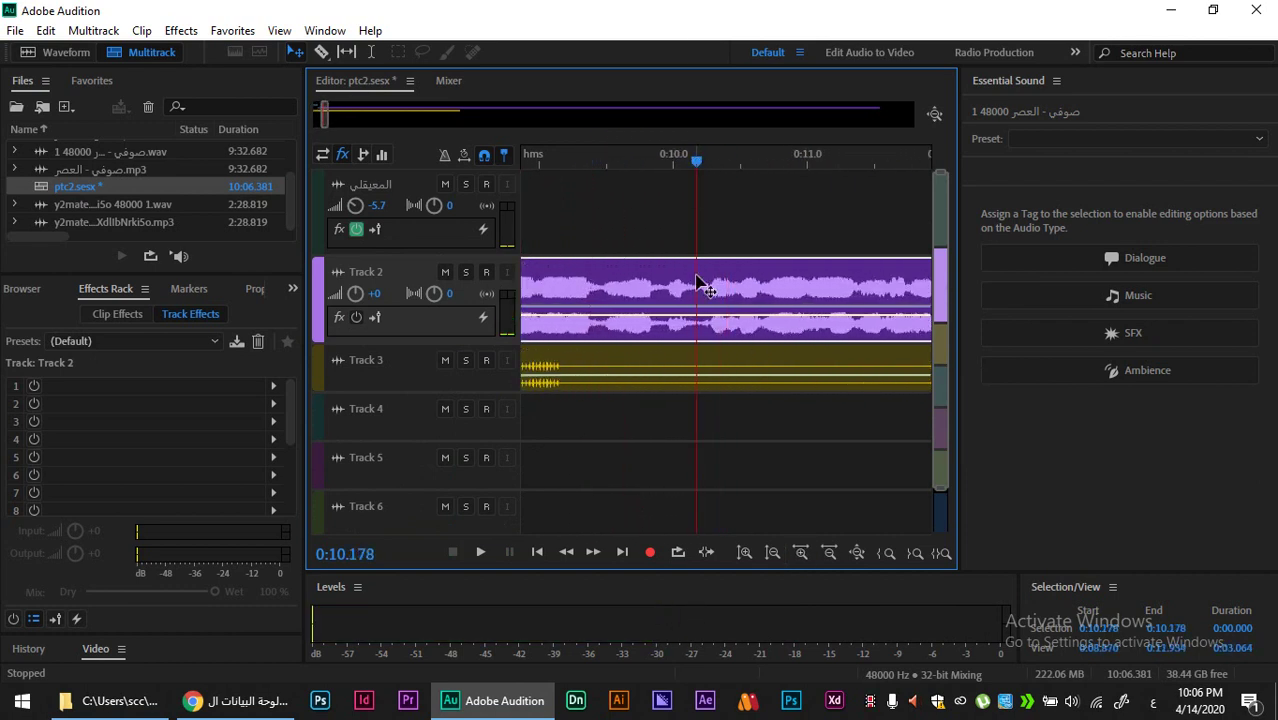
right_click(690, 272)
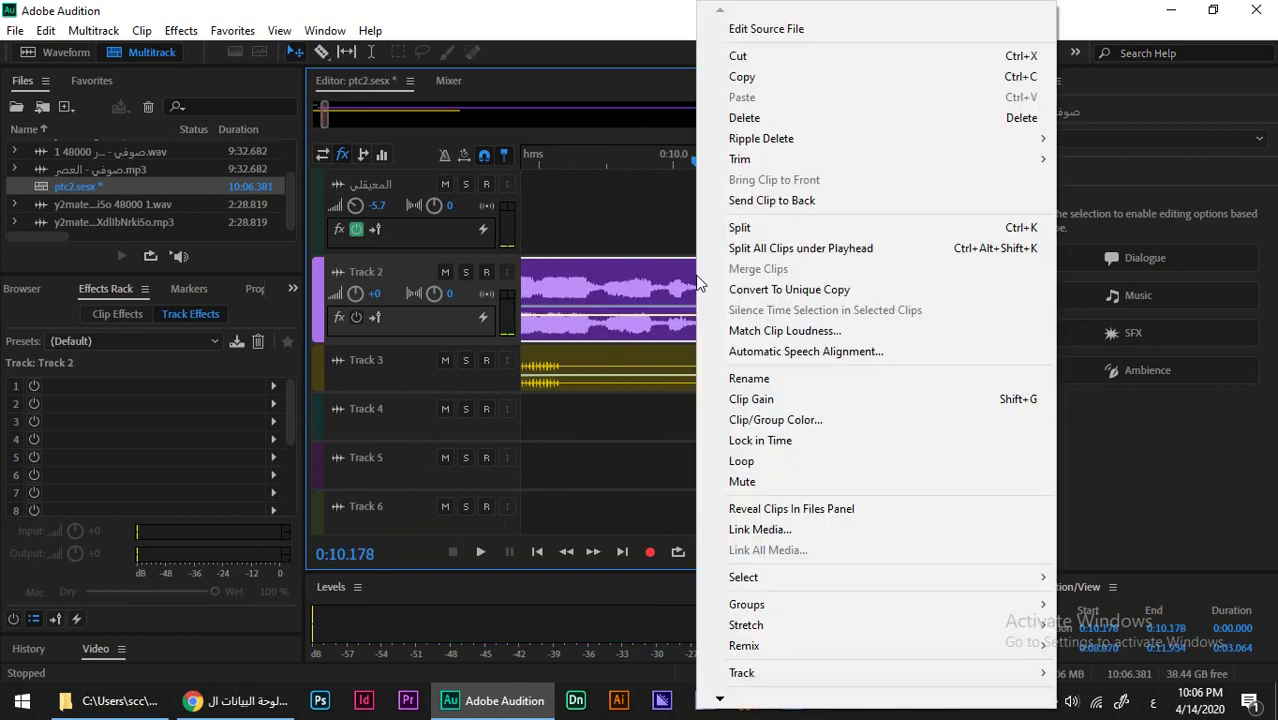
left_click(740, 228)
left_click_drag(719, 281, 818, 284)
Step: Select the nightingale clip on Track 3 and split it at 0:12.828
scroll(719, 302, "up", 3)
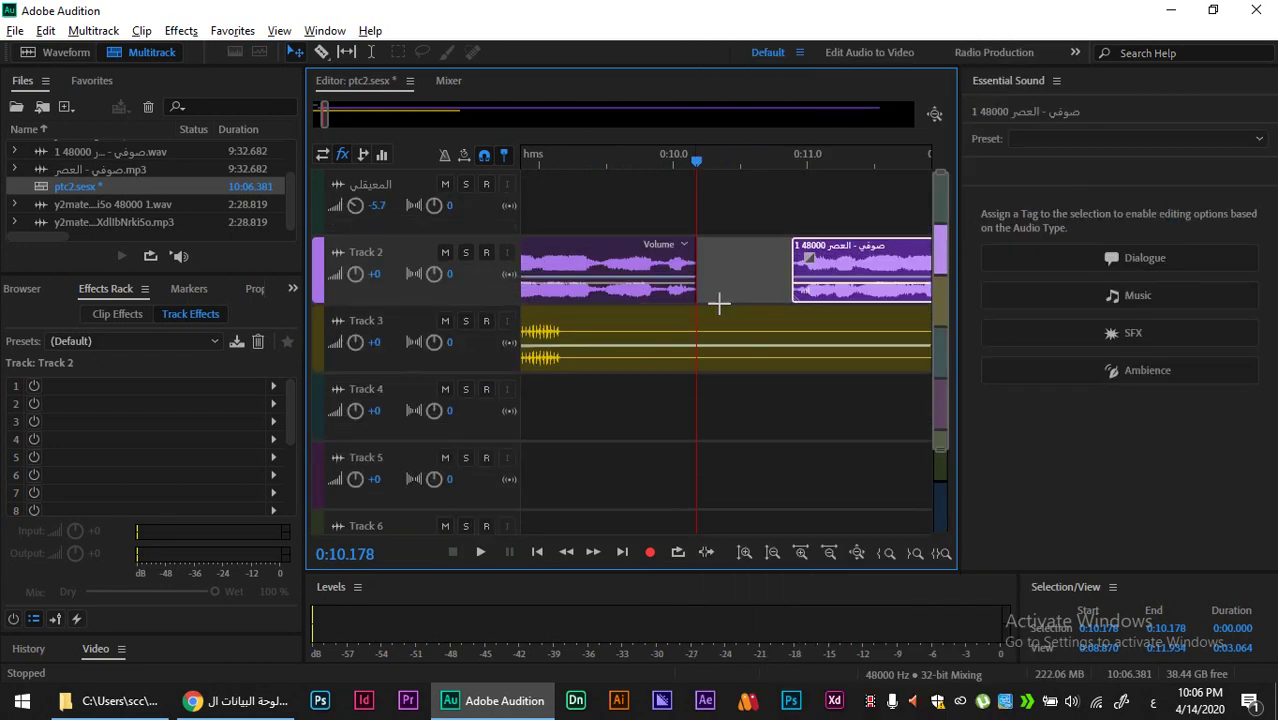
left_click(727, 362)
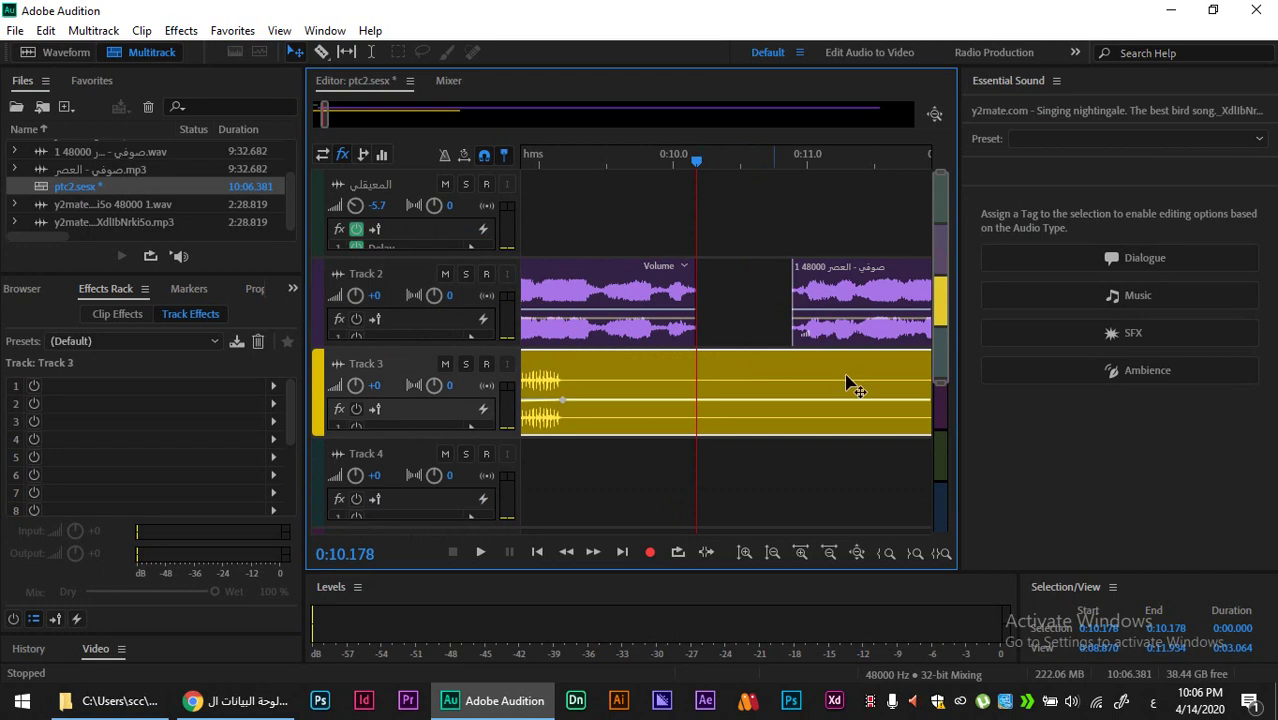
left_click(770, 553)
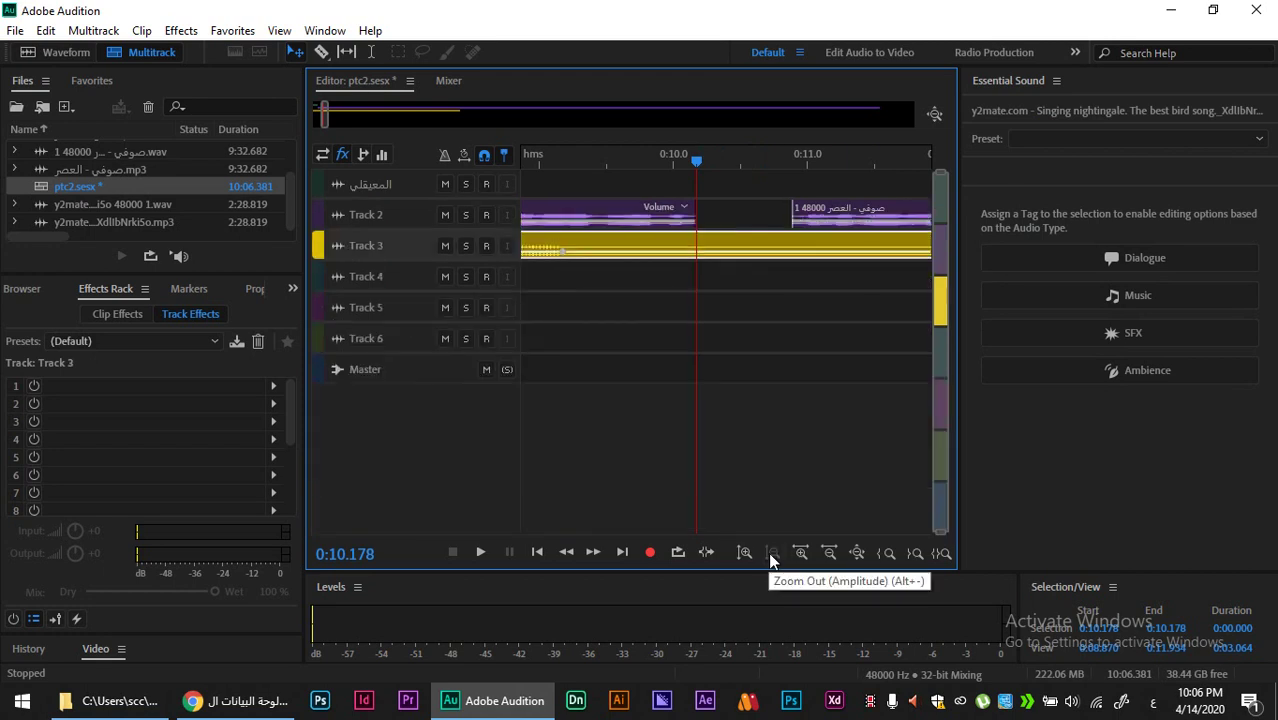
left_click(800, 553)
left_click(834, 552)
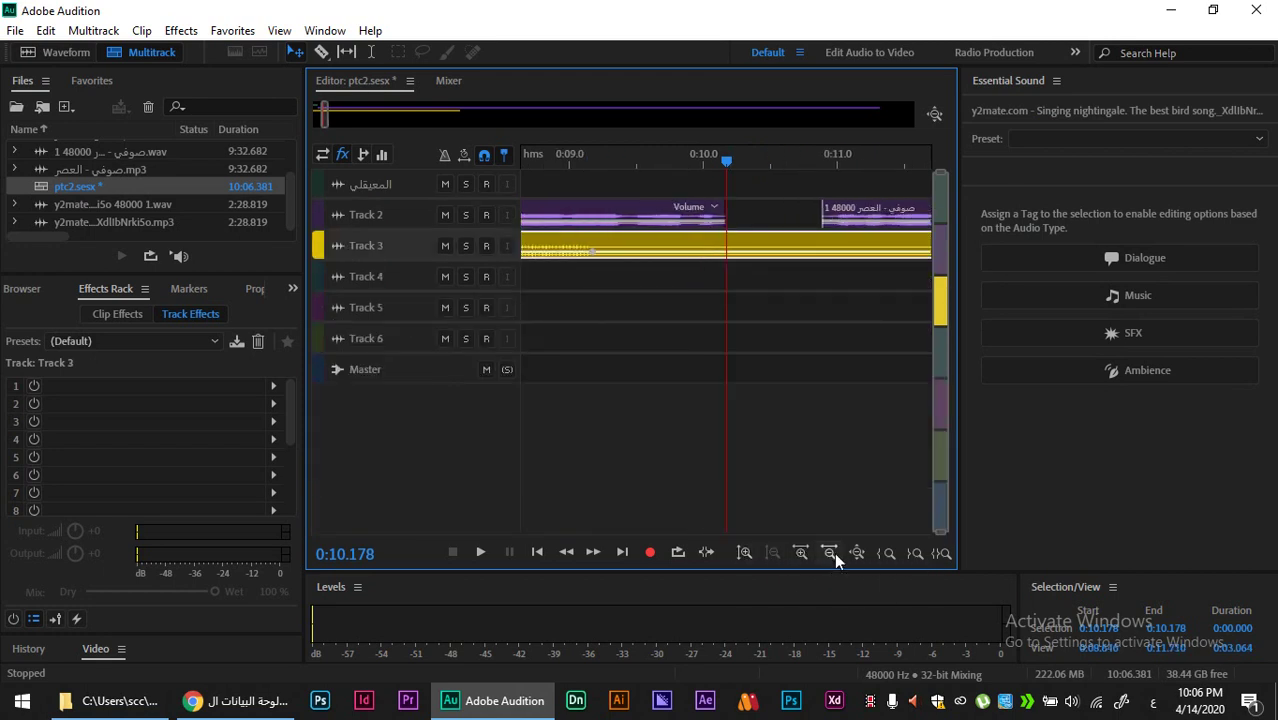
left_click(746, 554)
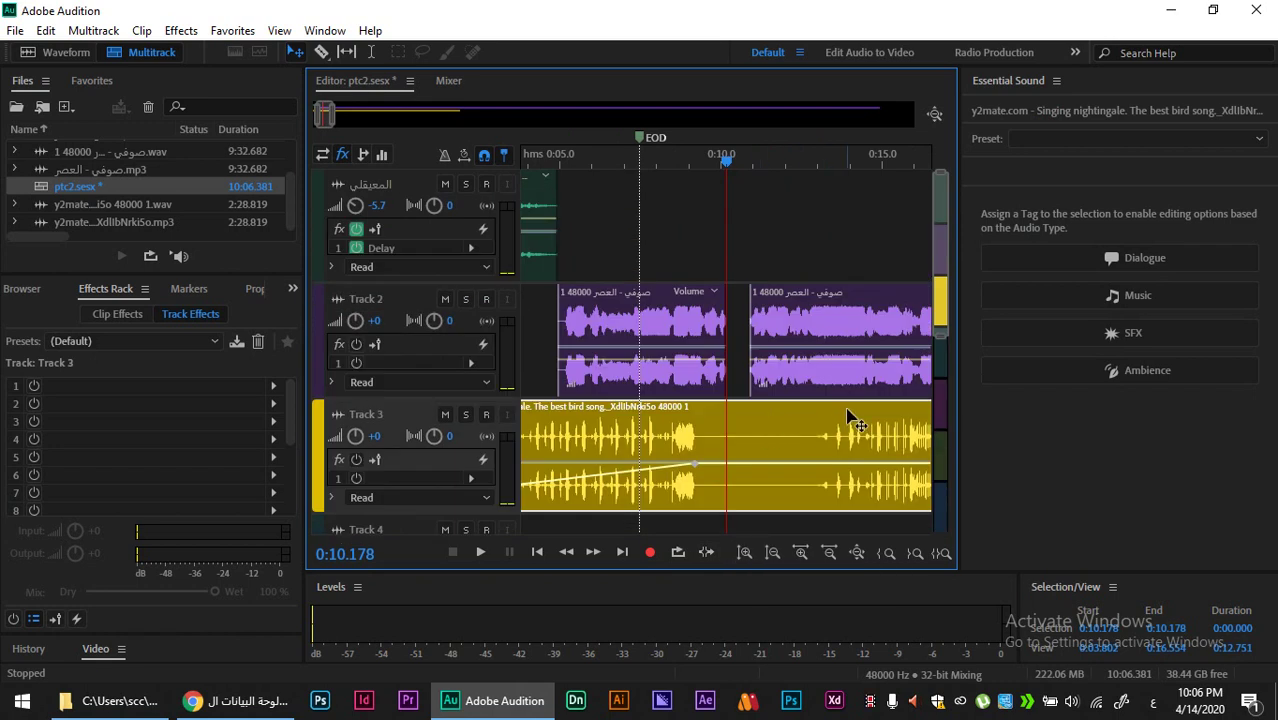
left_click(816, 157)
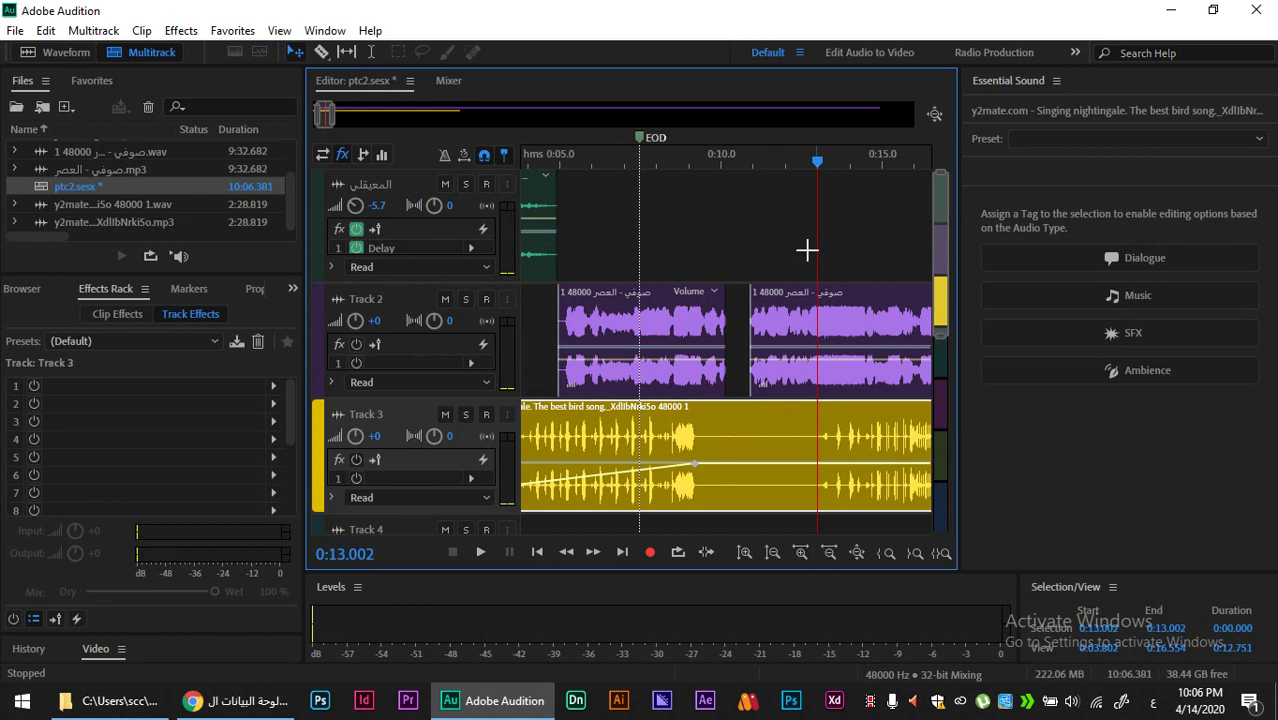
left_click_drag(817, 165, 811, 271)
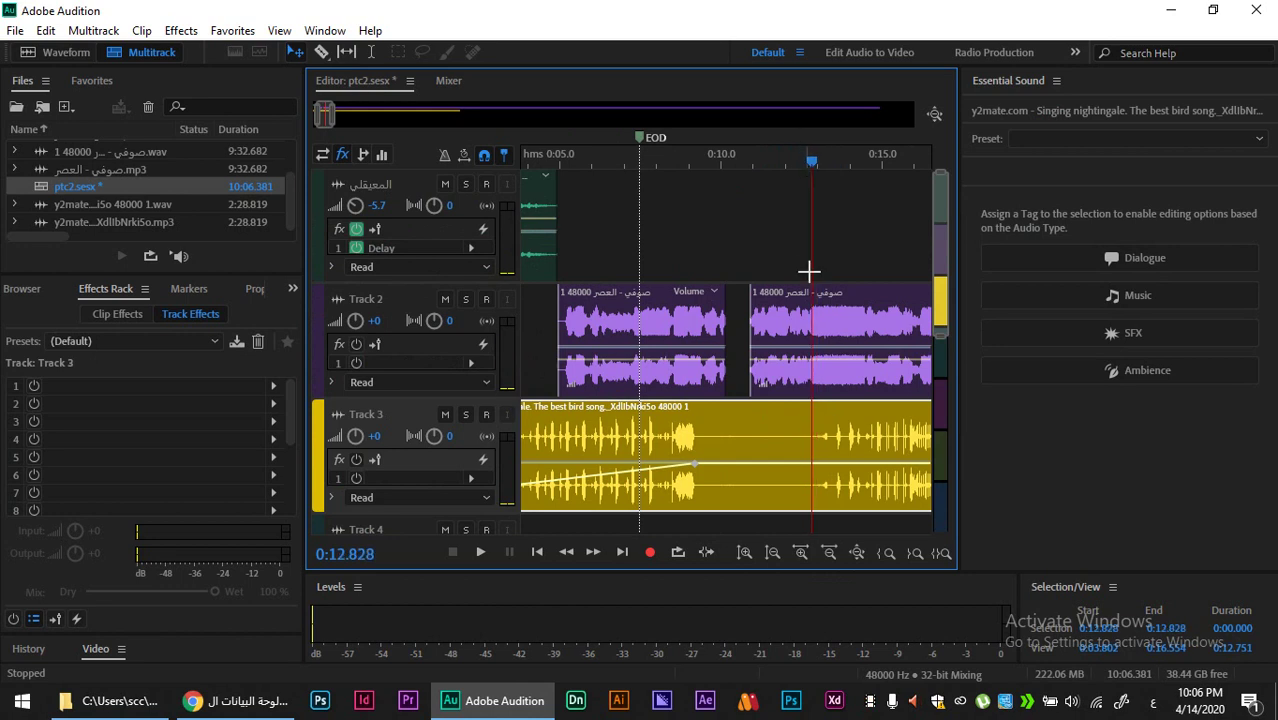
right_click(812, 417)
left_click(870, 228)
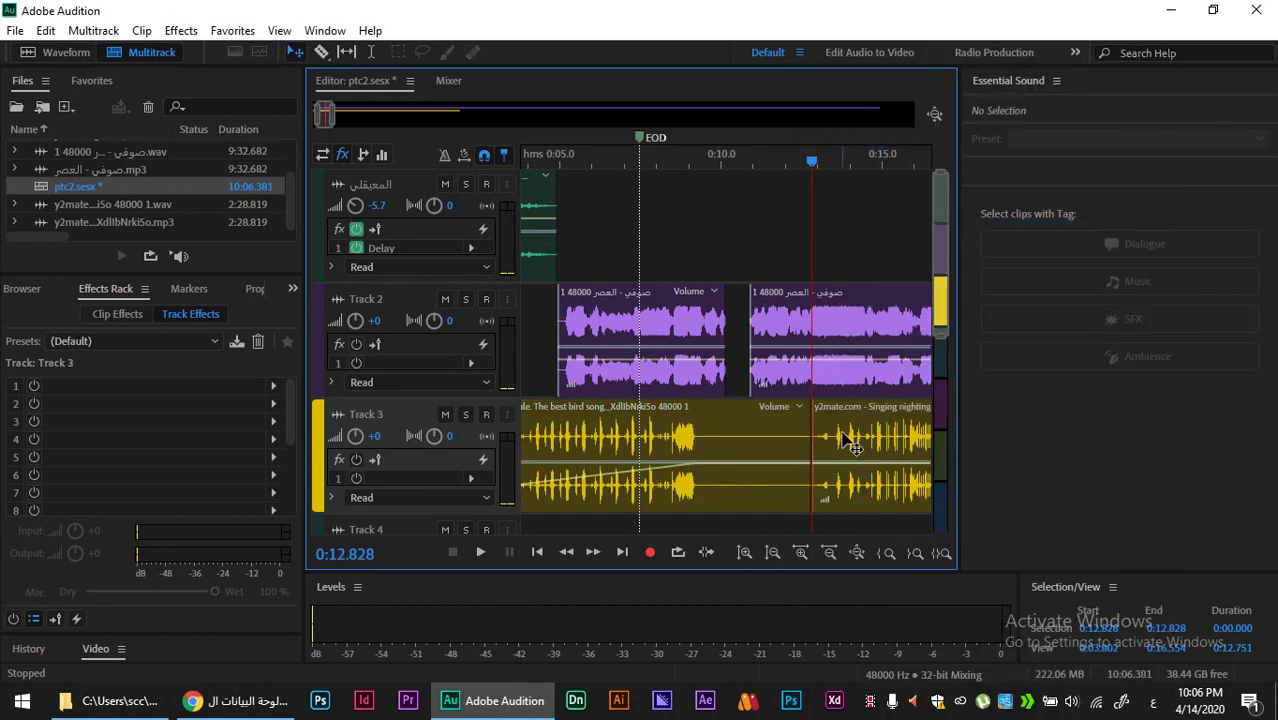
Step: Crossfade the Track 3 pieces by moving the second to about 0:10, and shift Track 2's second clip to about 0:12.7
left_click_drag(858, 416, 770, 432)
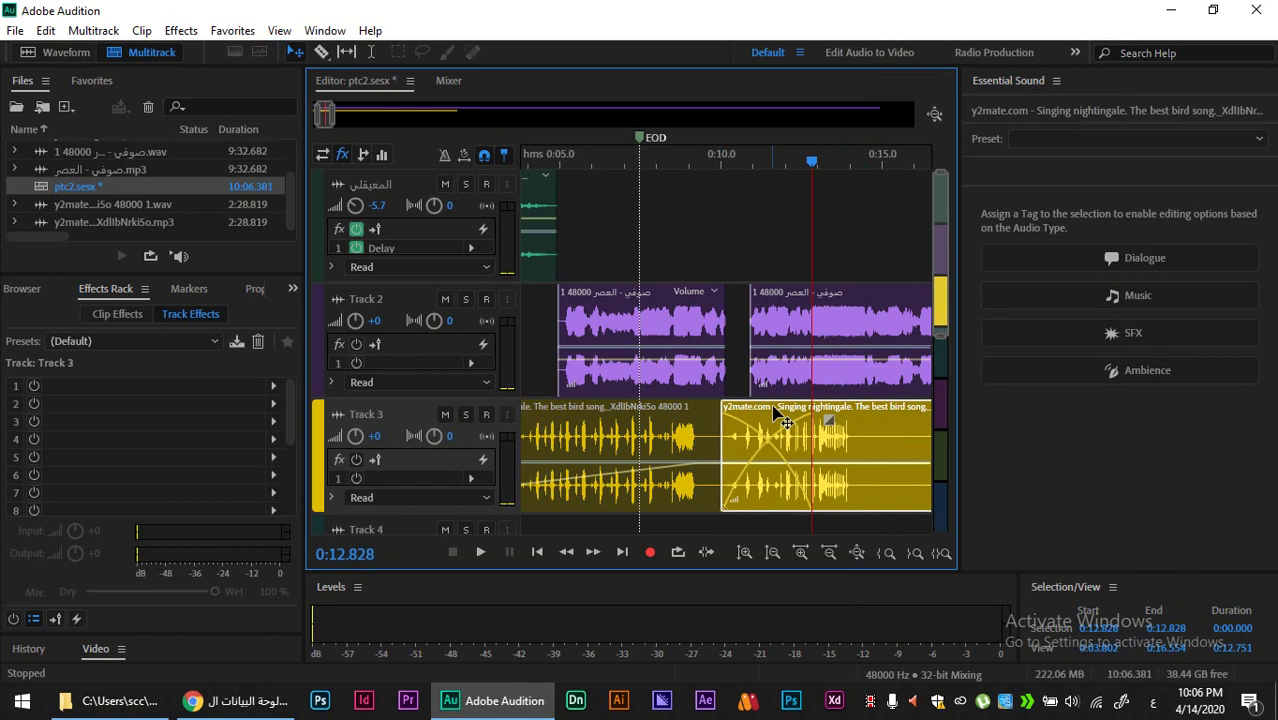
left_click(700, 415)
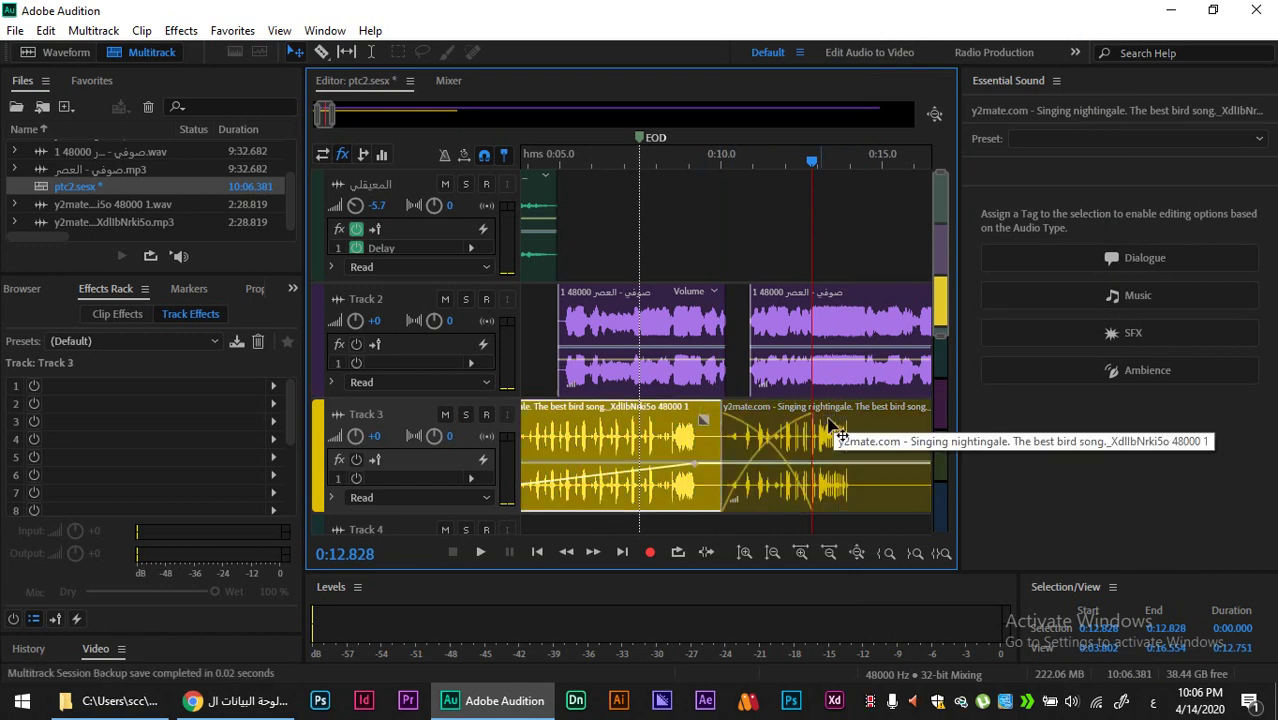
left_click(777, 298)
left_click_drag(790, 310, 846, 310)
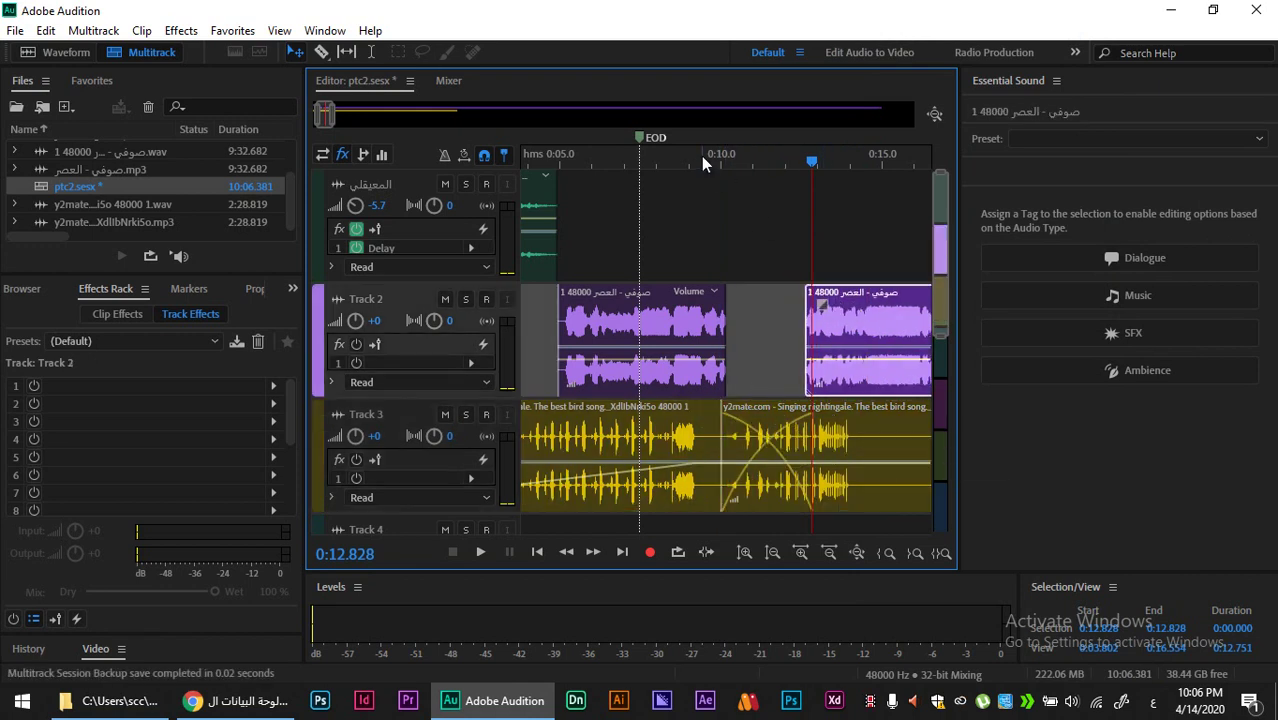
Step: Play back the Track 3 crossfade from about 0:09.4 to check the transition between the recitation clips
left_click(703, 160)
key("space")
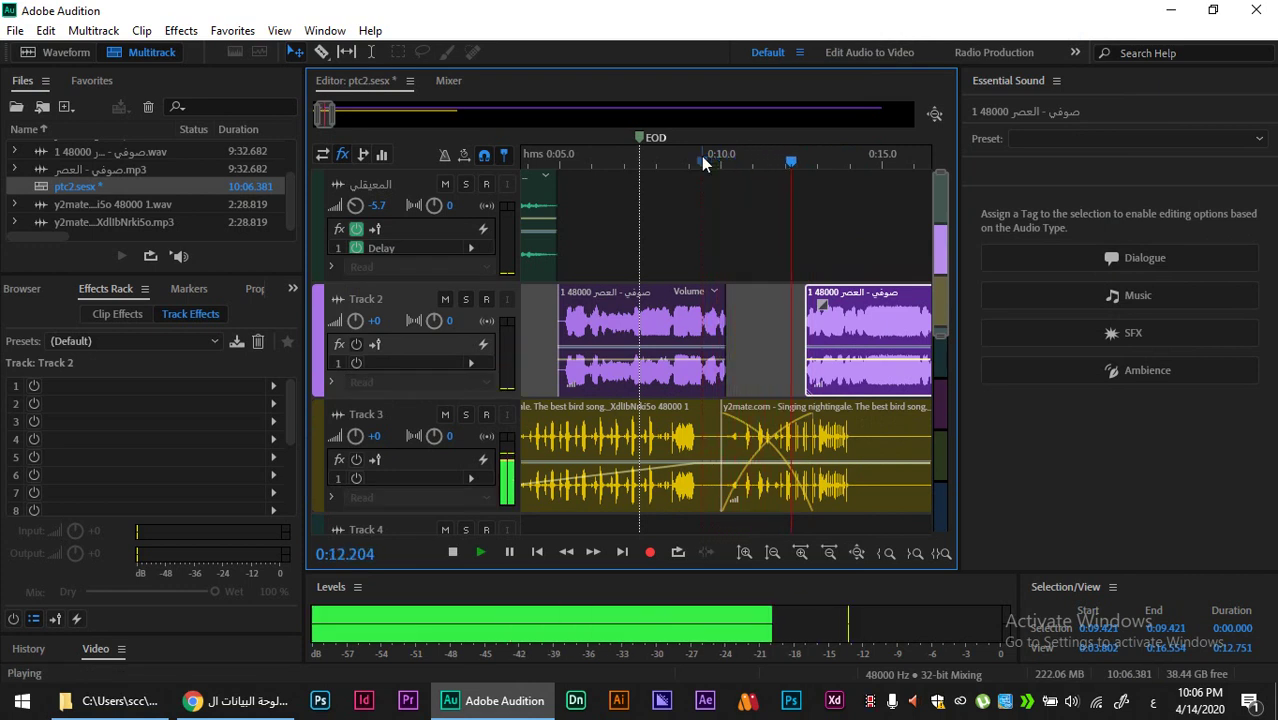
key("space")
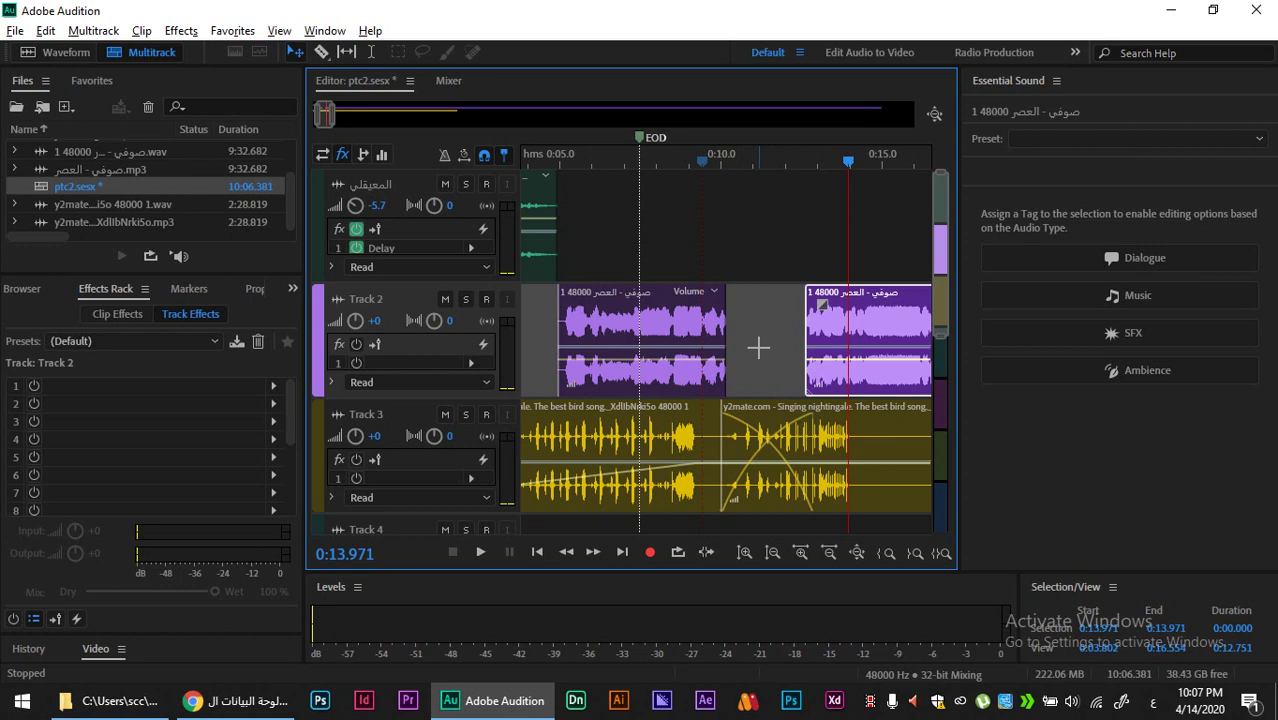
scroll(758, 346, "down", 2)
key("space")
key("space")
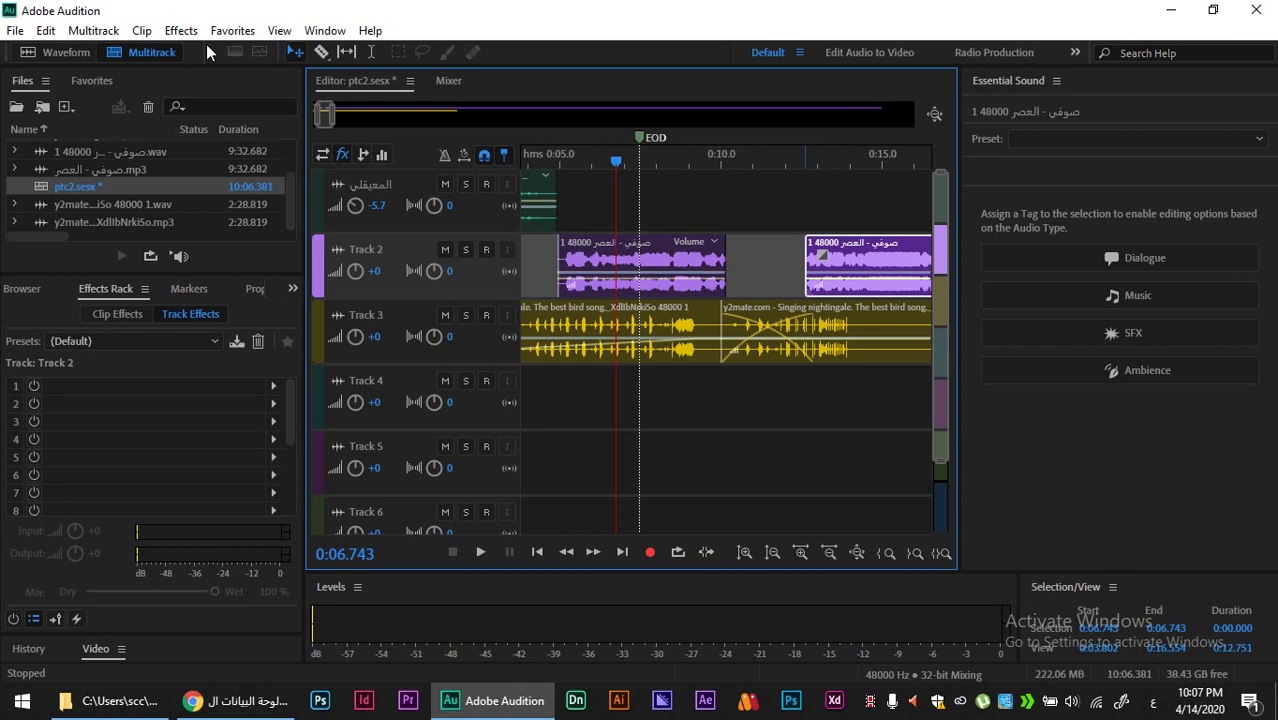
Step: Start a multitrack mixdown export of the entire session and set its format to MP3 Audio
left_click(115, 31)
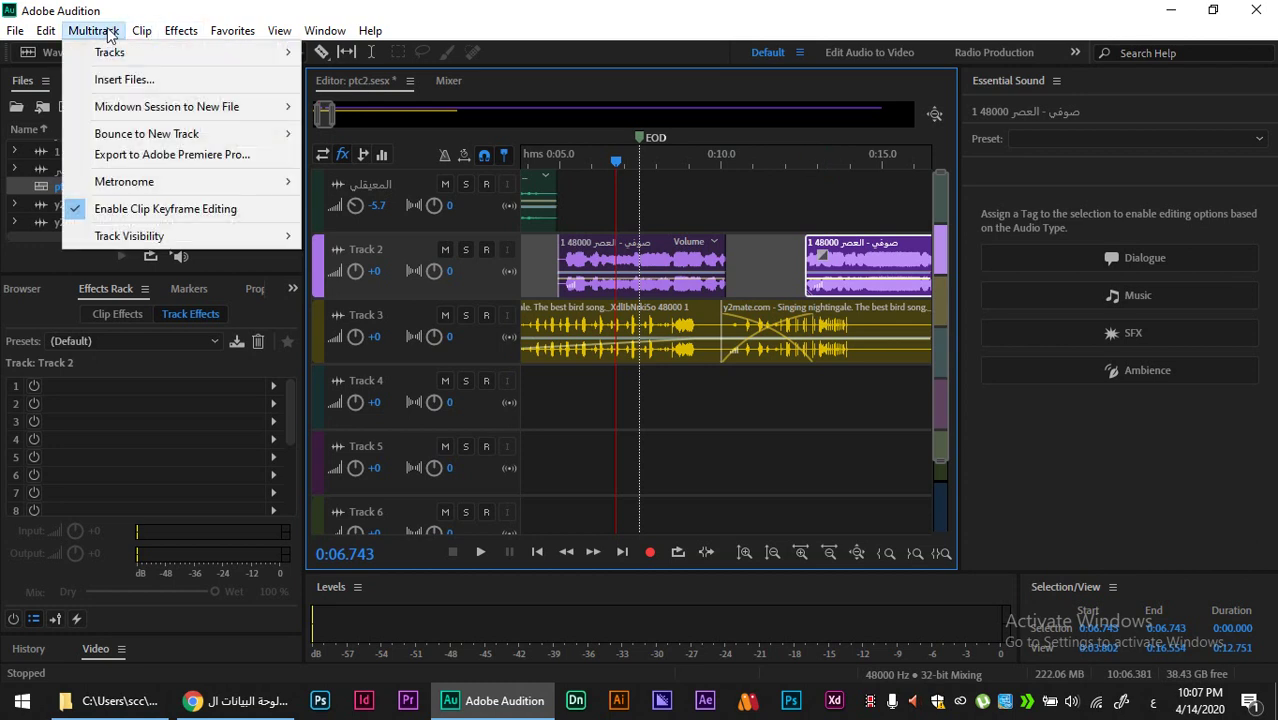
mouse_move(16, 36)
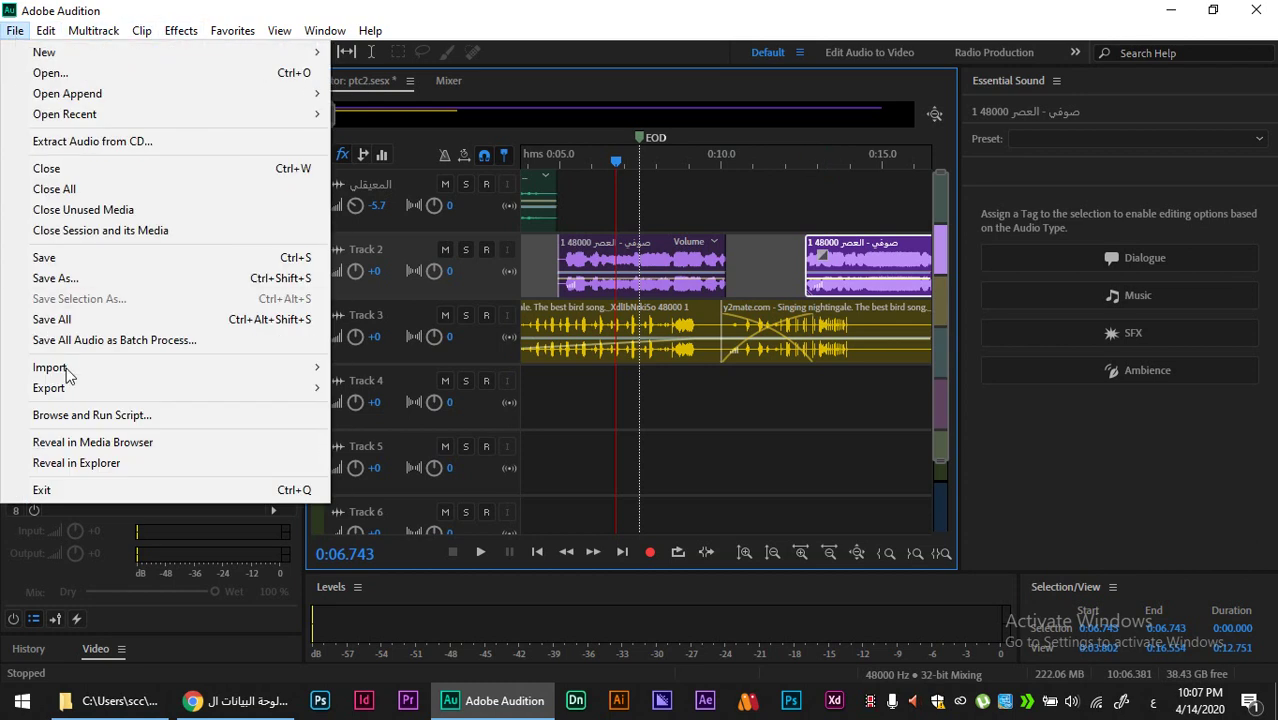
mouse_move(86, 391)
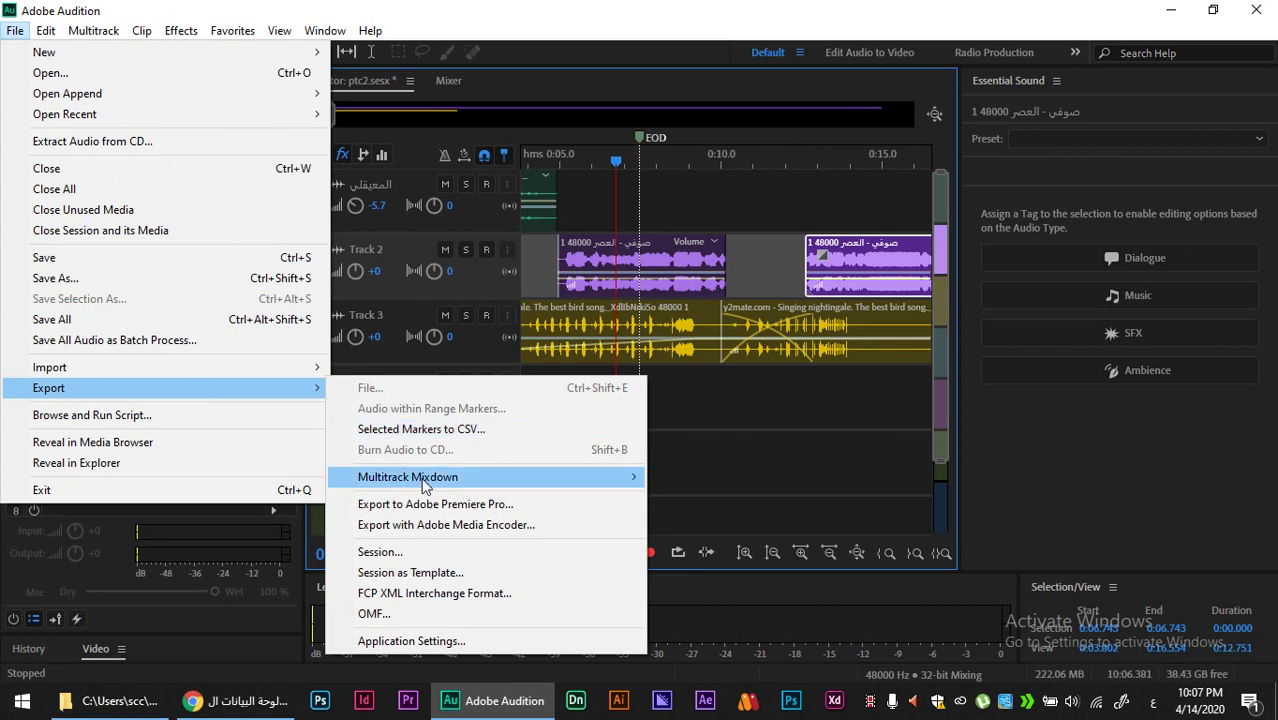
mouse_move(410, 482)
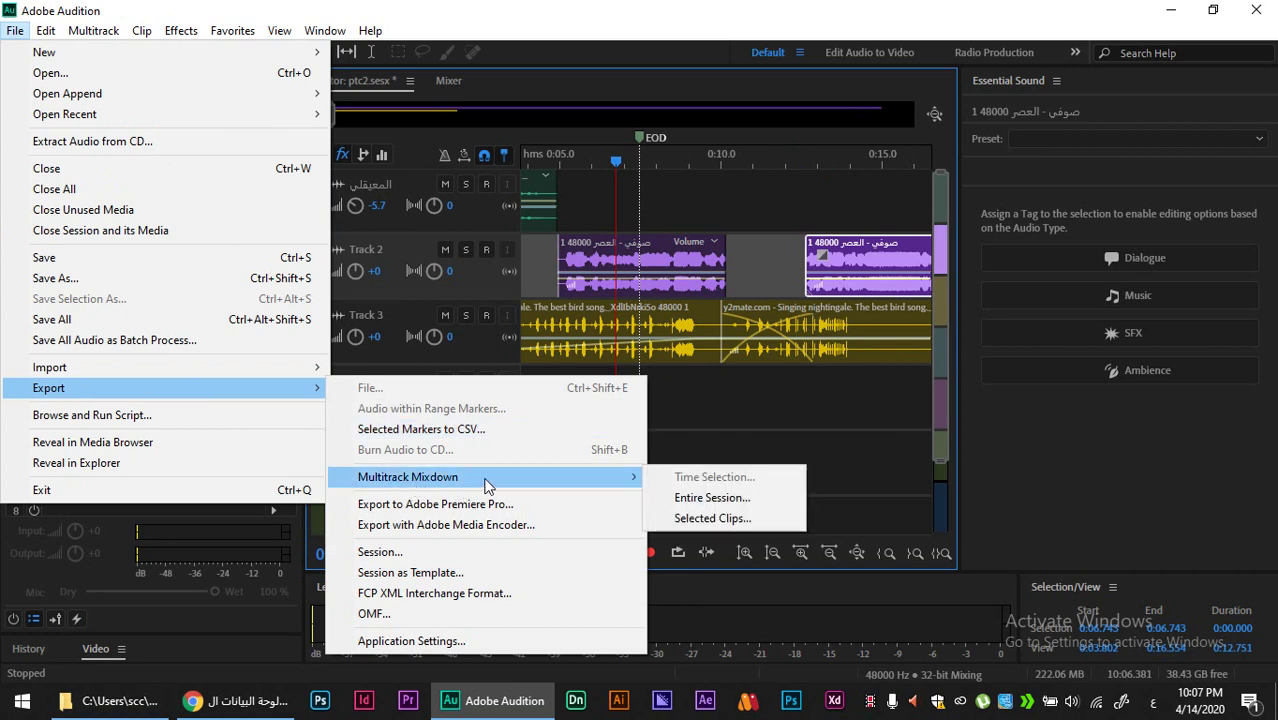
left_click(748, 500)
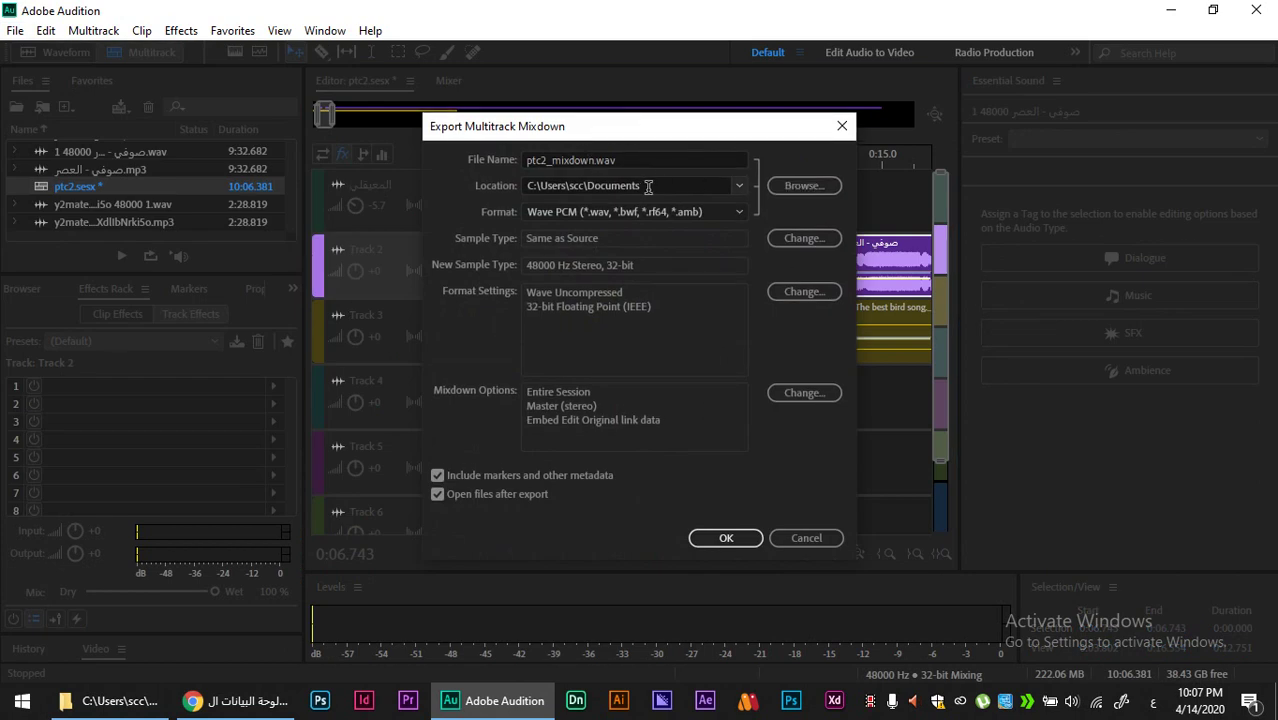
left_click(742, 214)
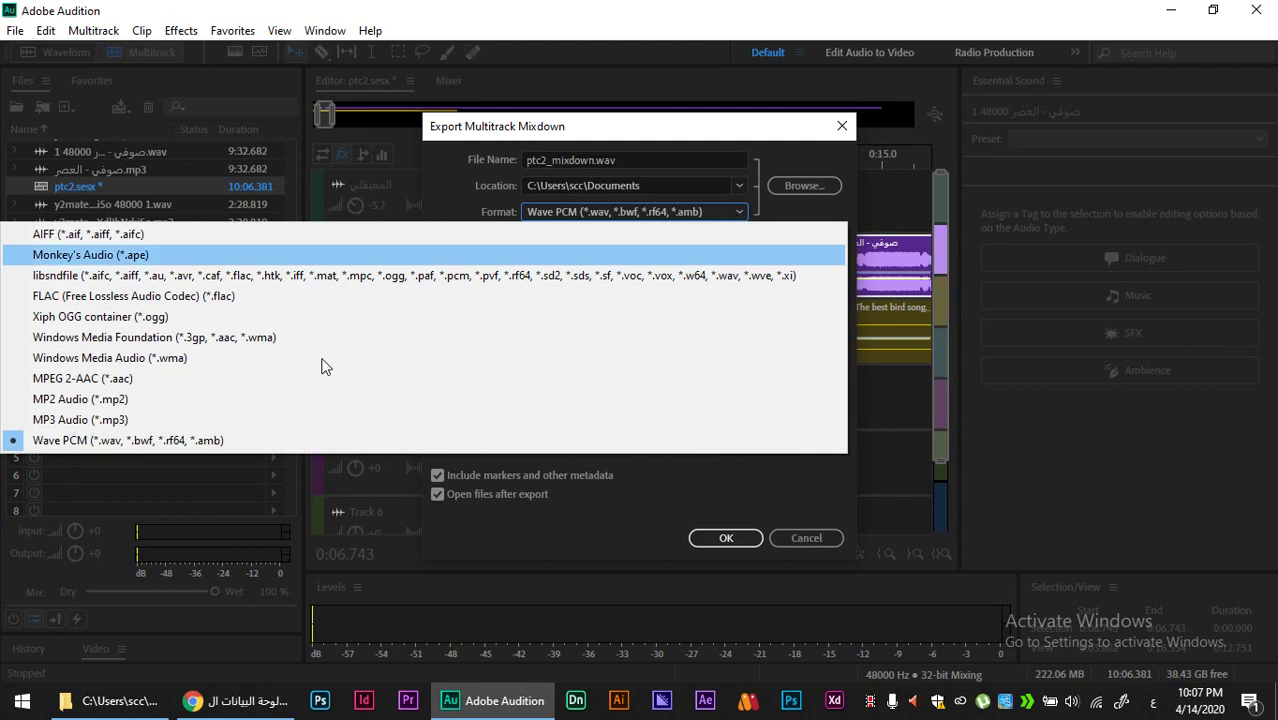
left_click(79, 420)
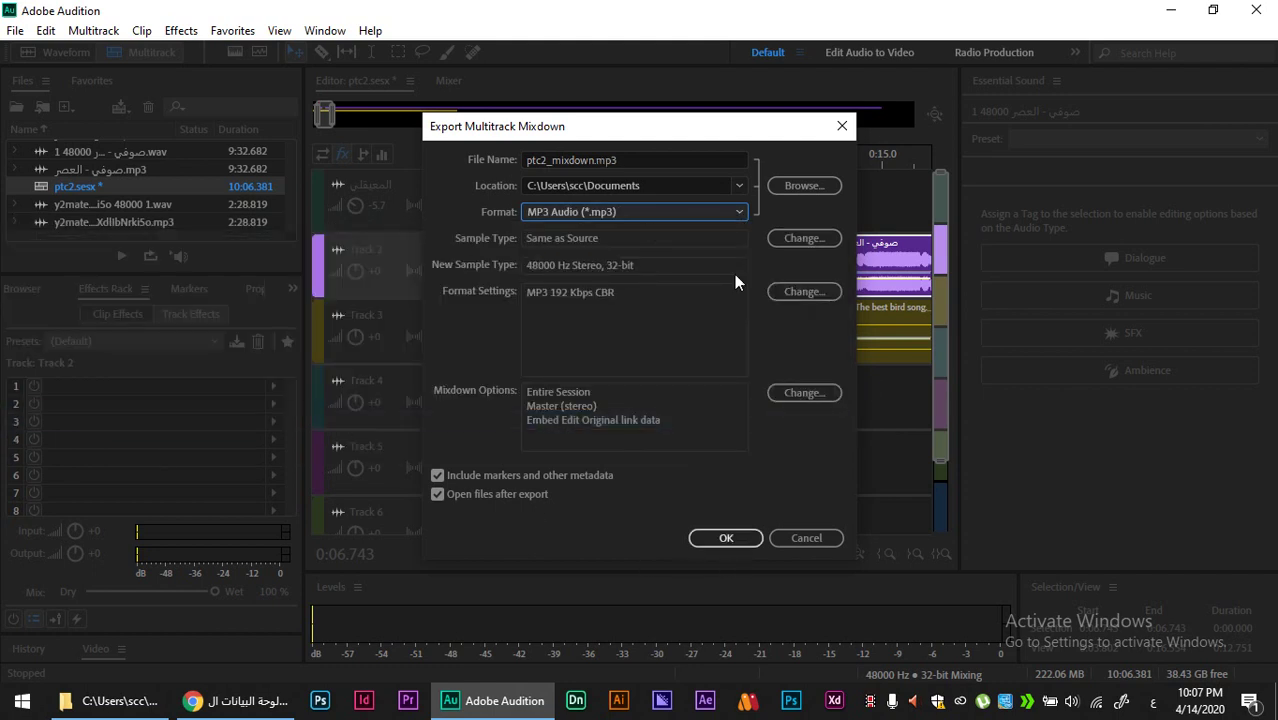
Step: Set the export location to the Music folder inside Downloads and export the mixdown as ptc2_mixdown.mp3
left_click(806, 186)
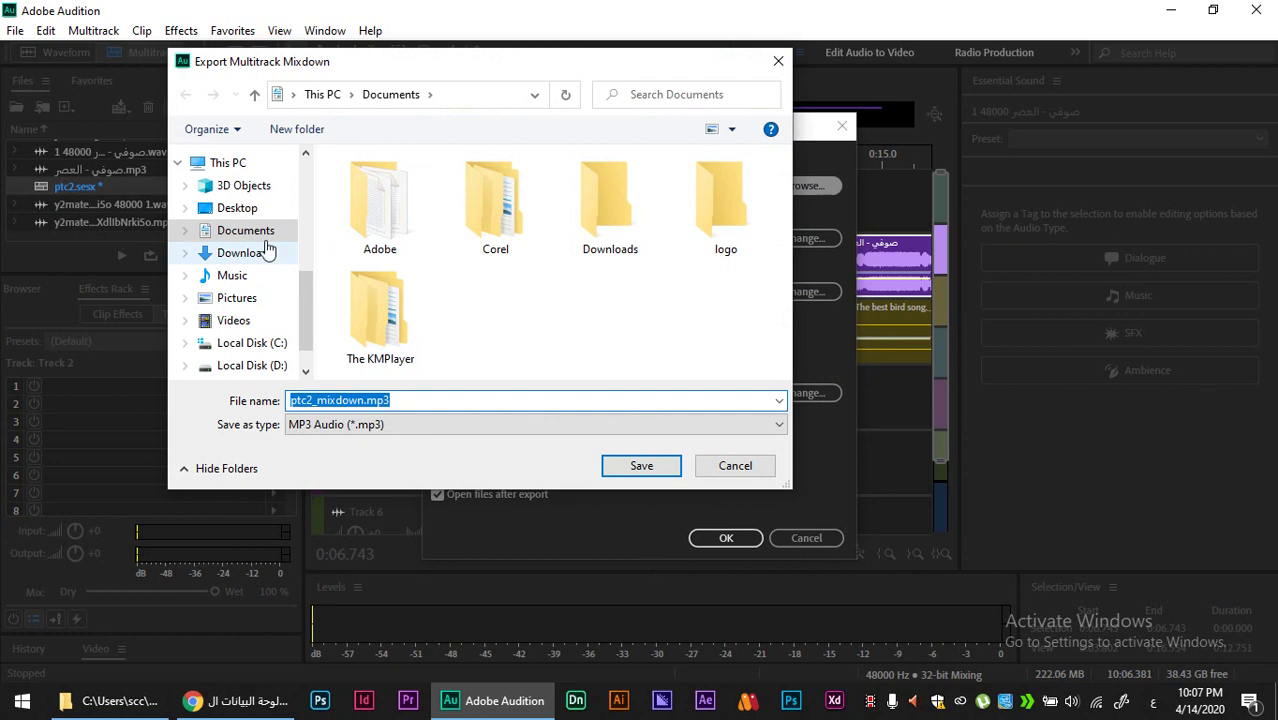
left_click(251, 258)
double_click(408, 211)
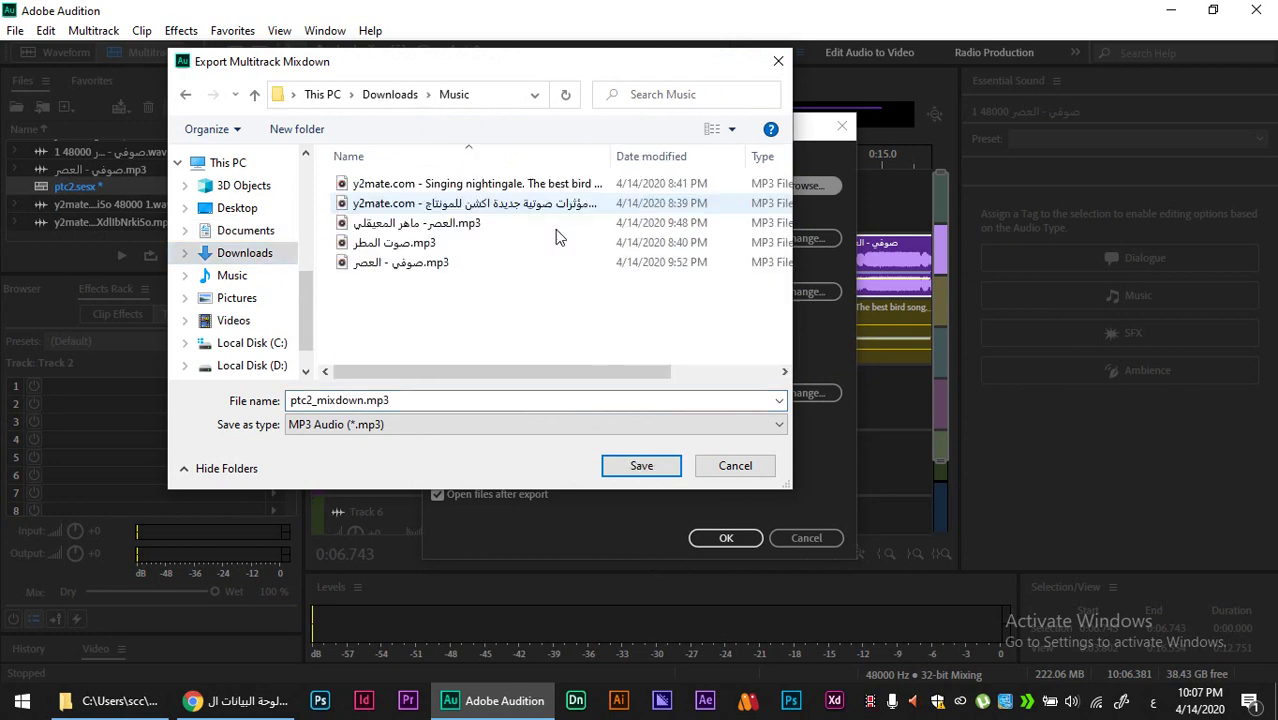
left_click(668, 470)
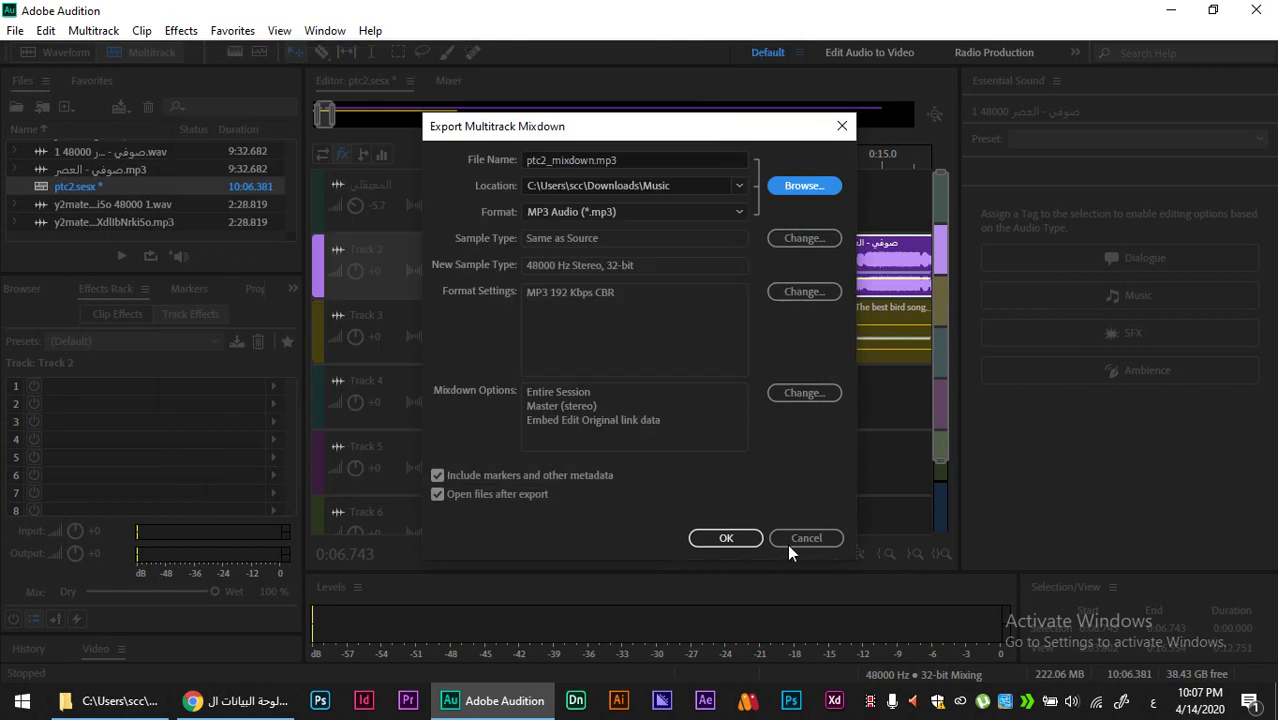
left_click(722, 539)
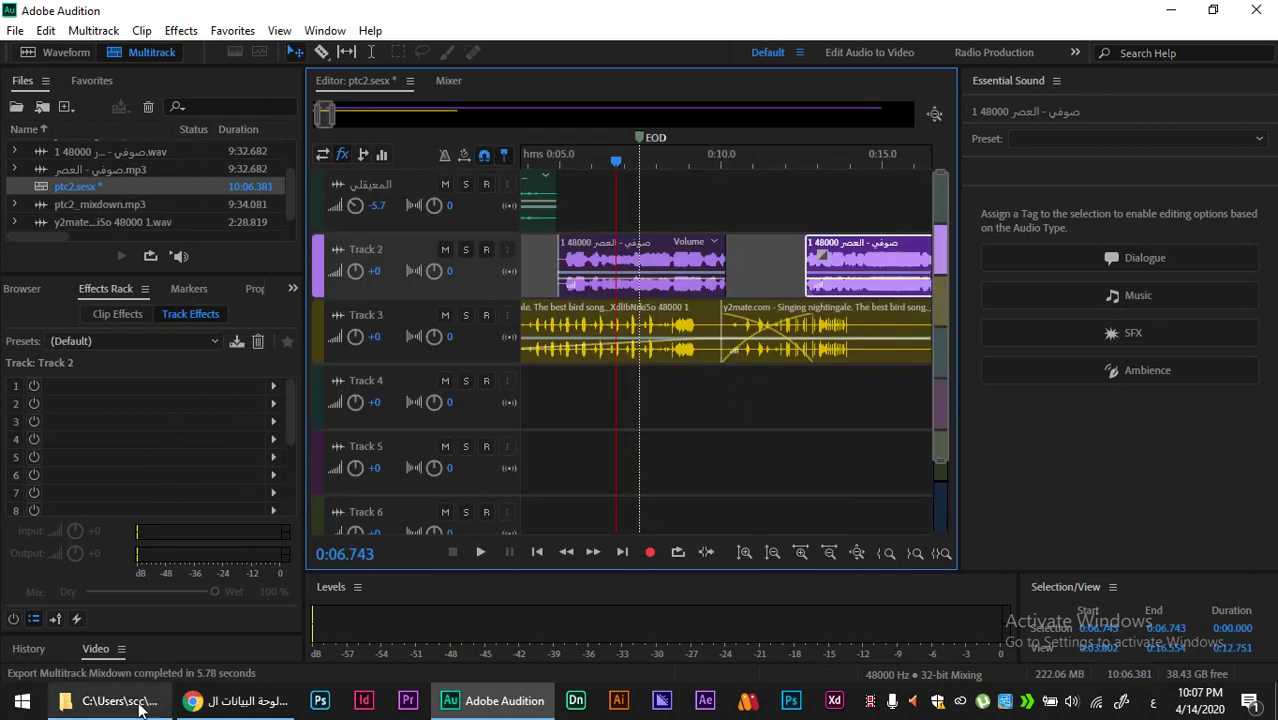
Step: Switch to the Music folder in File Explorer, play ptc1.wav with Groove Music, and close the player
left_click(100, 700)
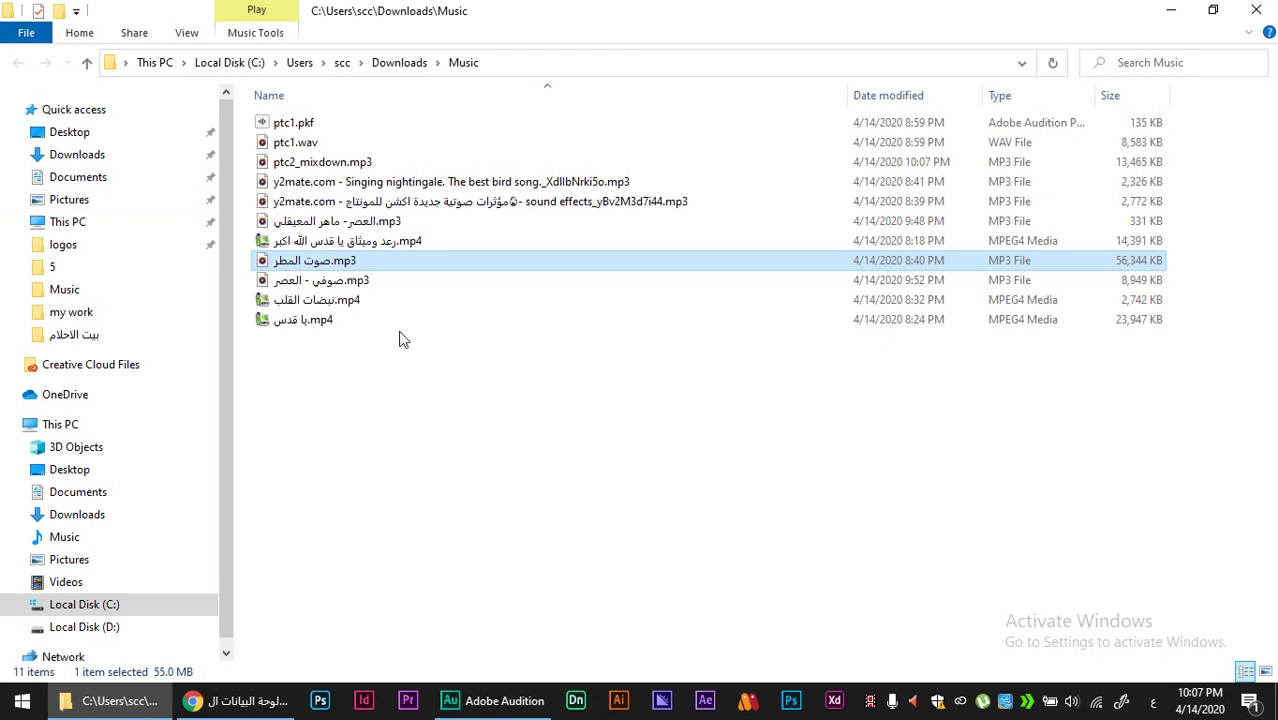
left_click(310, 146)
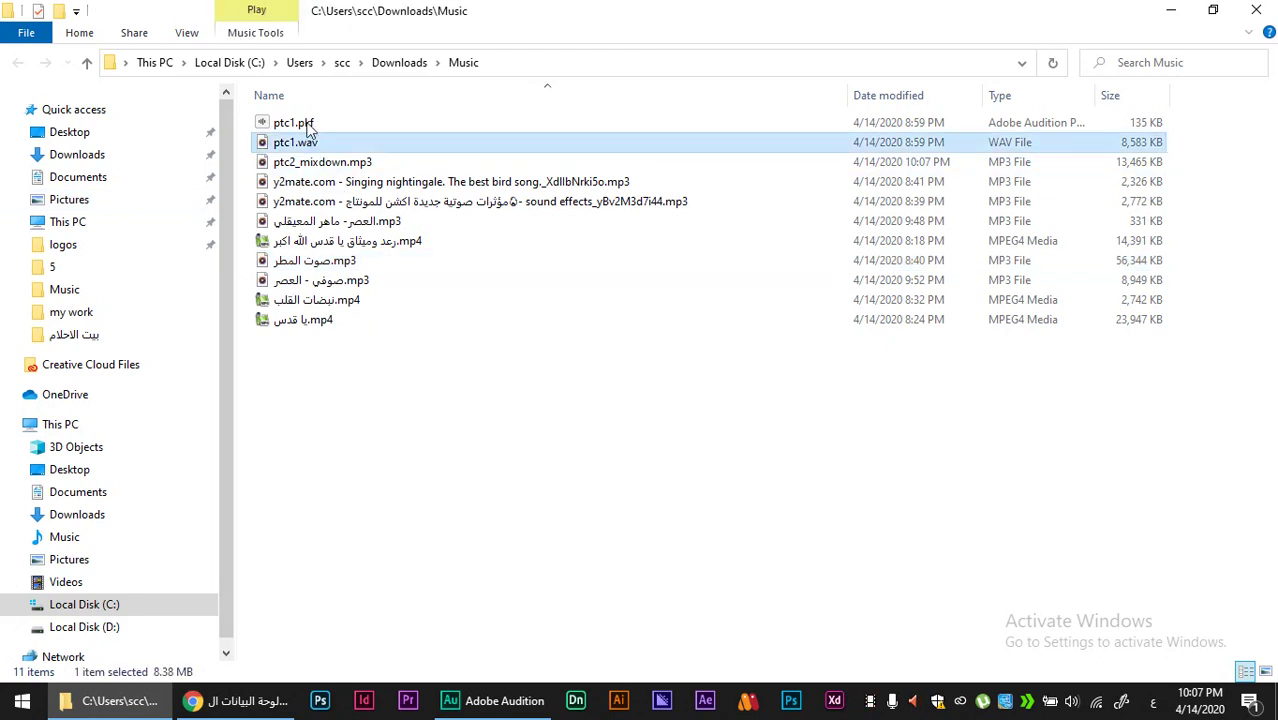
double_click(289, 146)
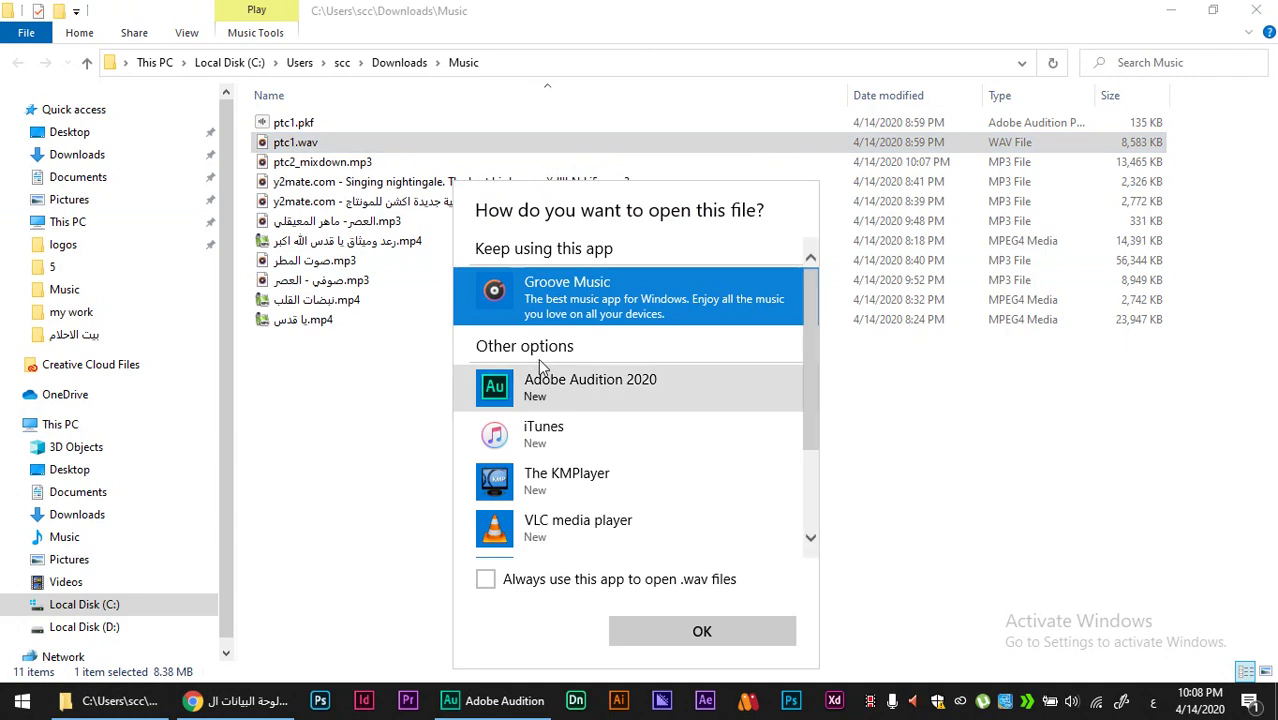
double_click(530, 291)
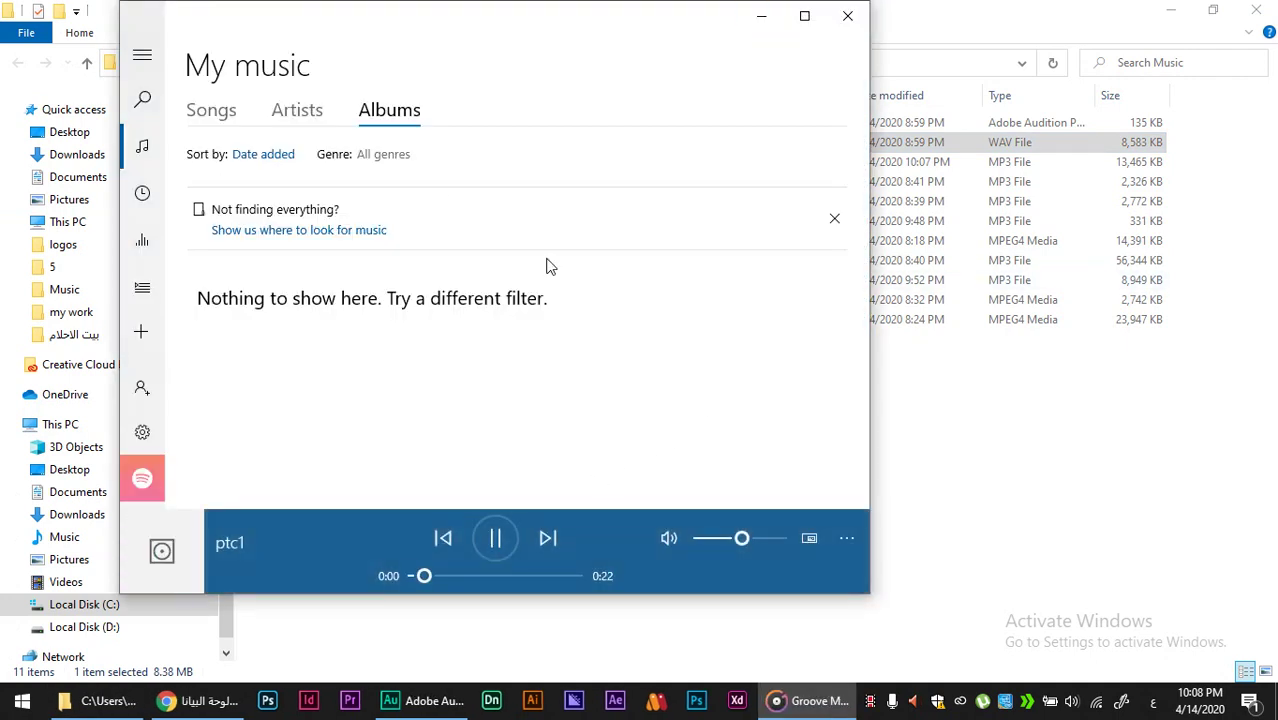
left_click(848, 18)
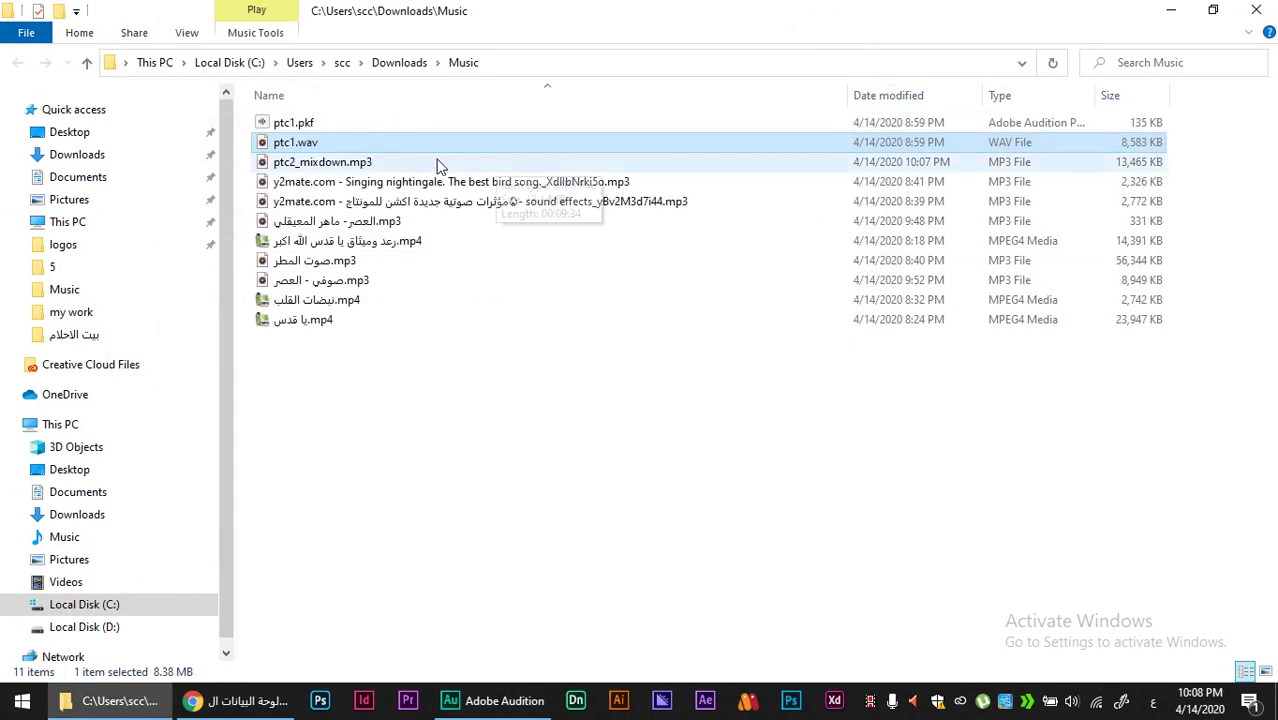
Step: Open ptc2_mixdown.mp3 from the Music folder and listen to its first 10 seconds, pausing in between
left_click(360, 168)
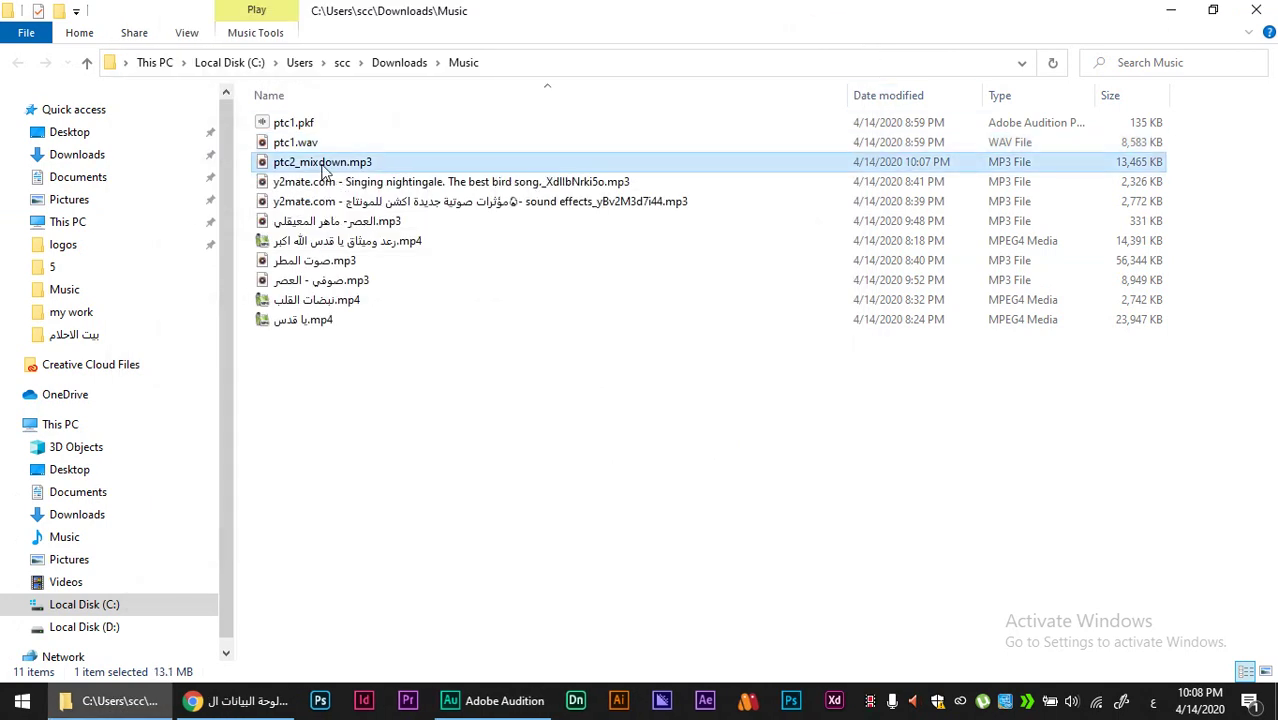
double_click(323, 166)
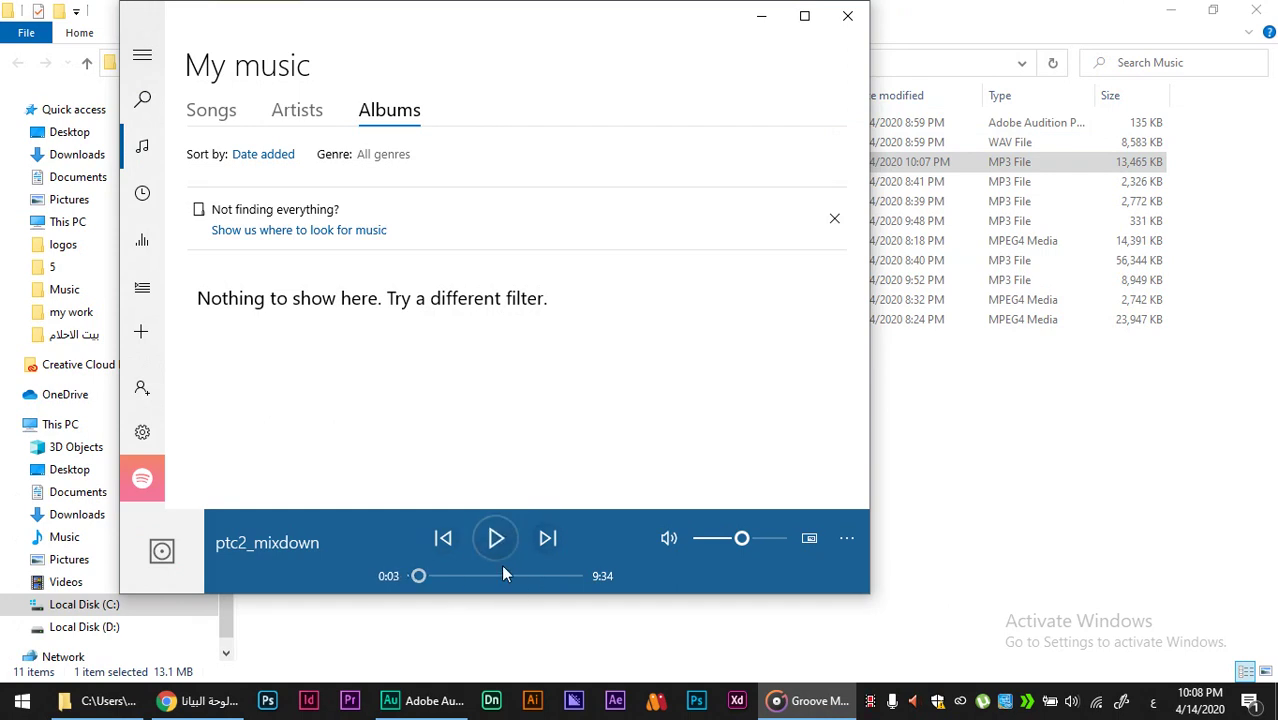
left_click(497, 537)
left_click(498, 553)
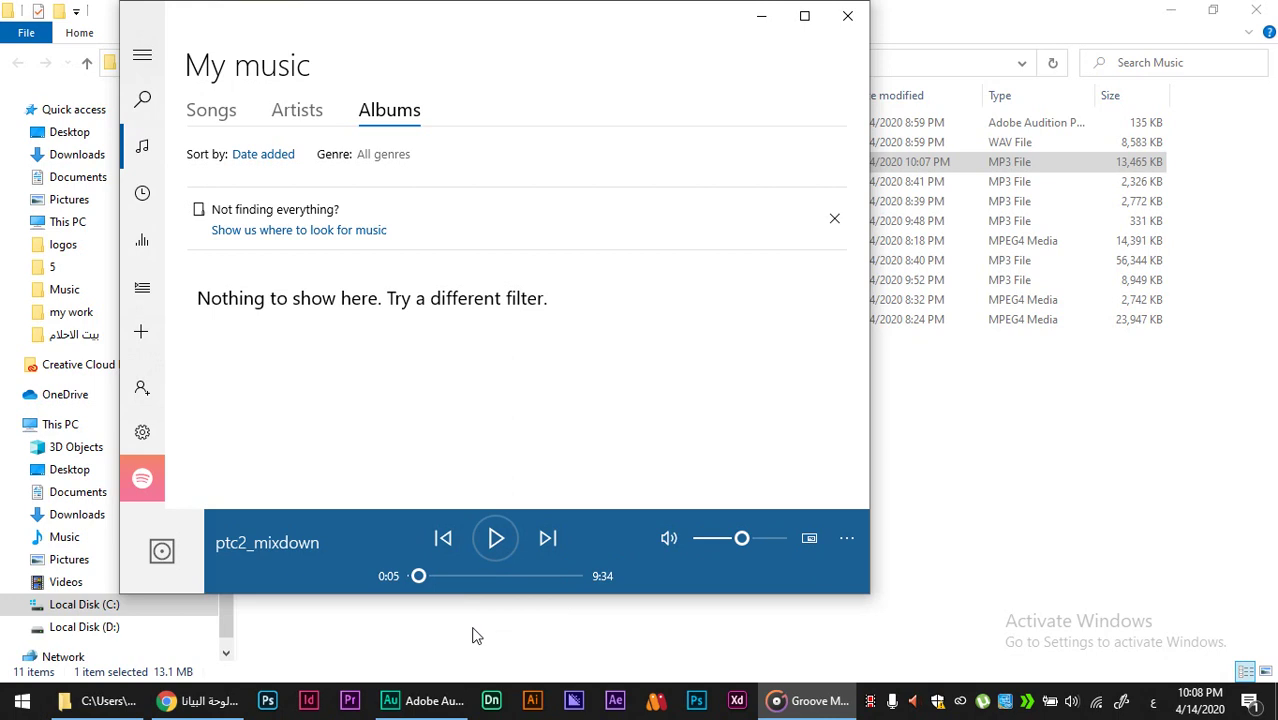
left_click(496, 540)
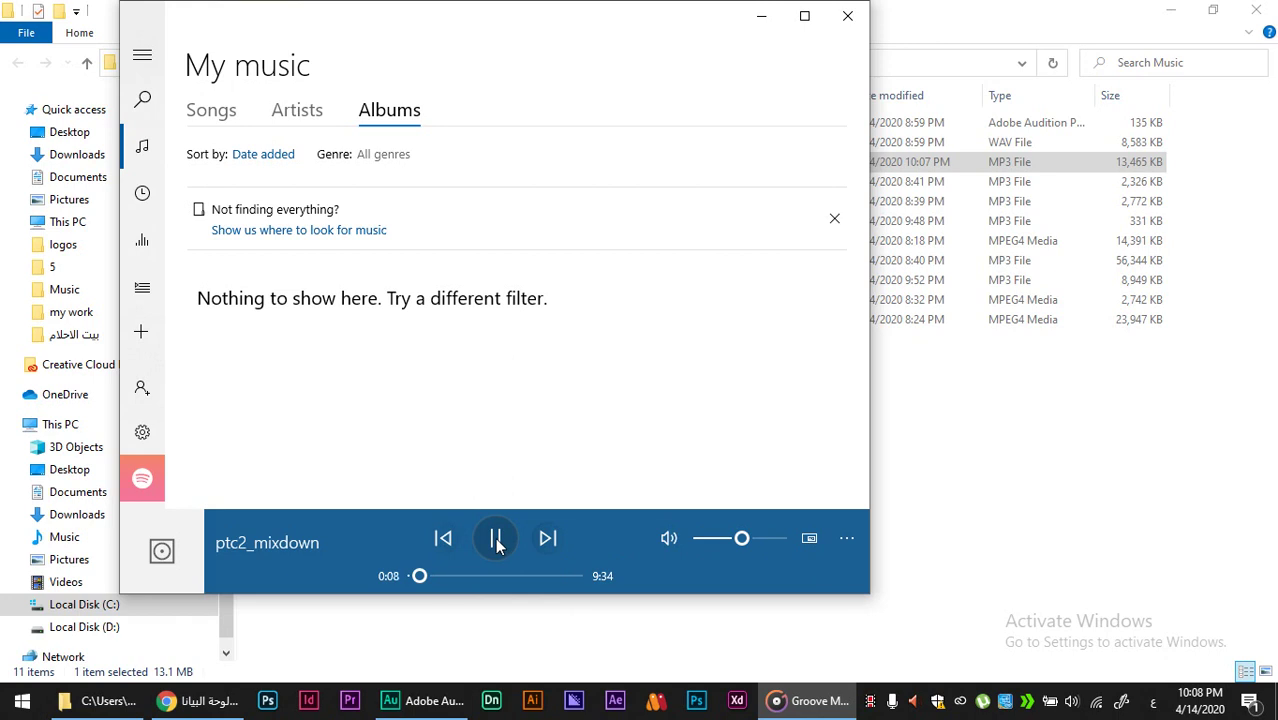
left_click(497, 541)
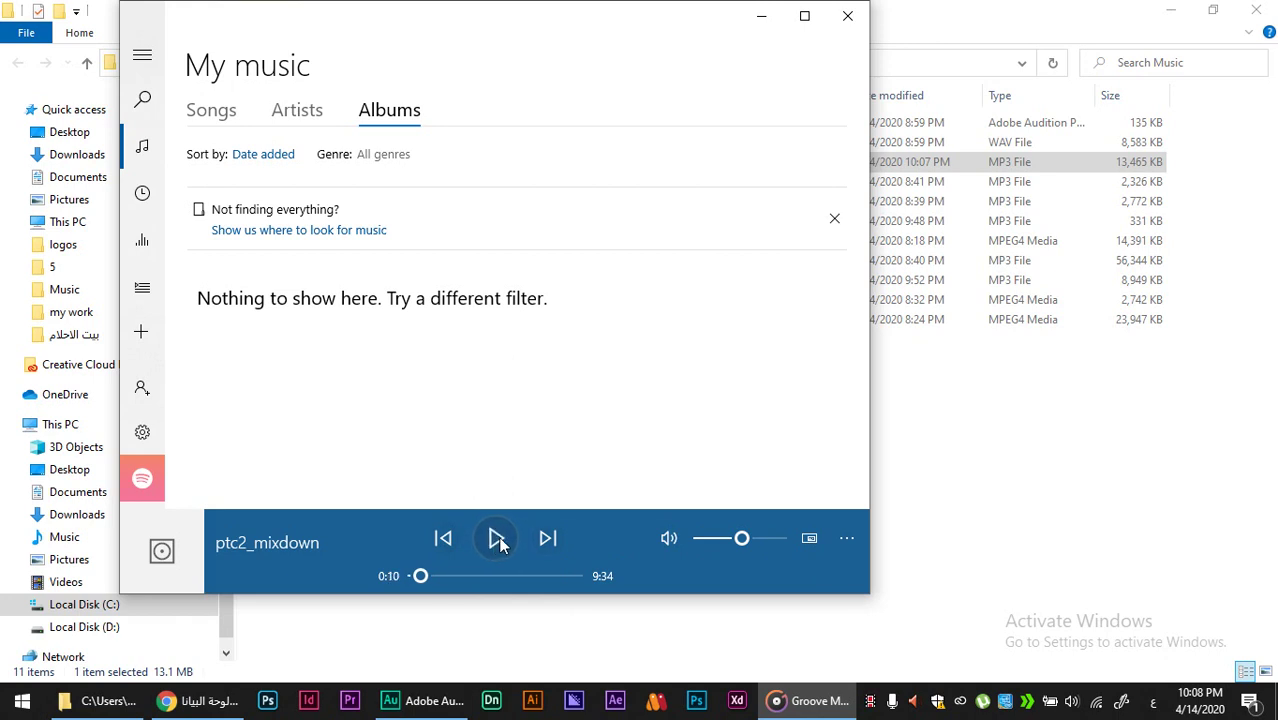